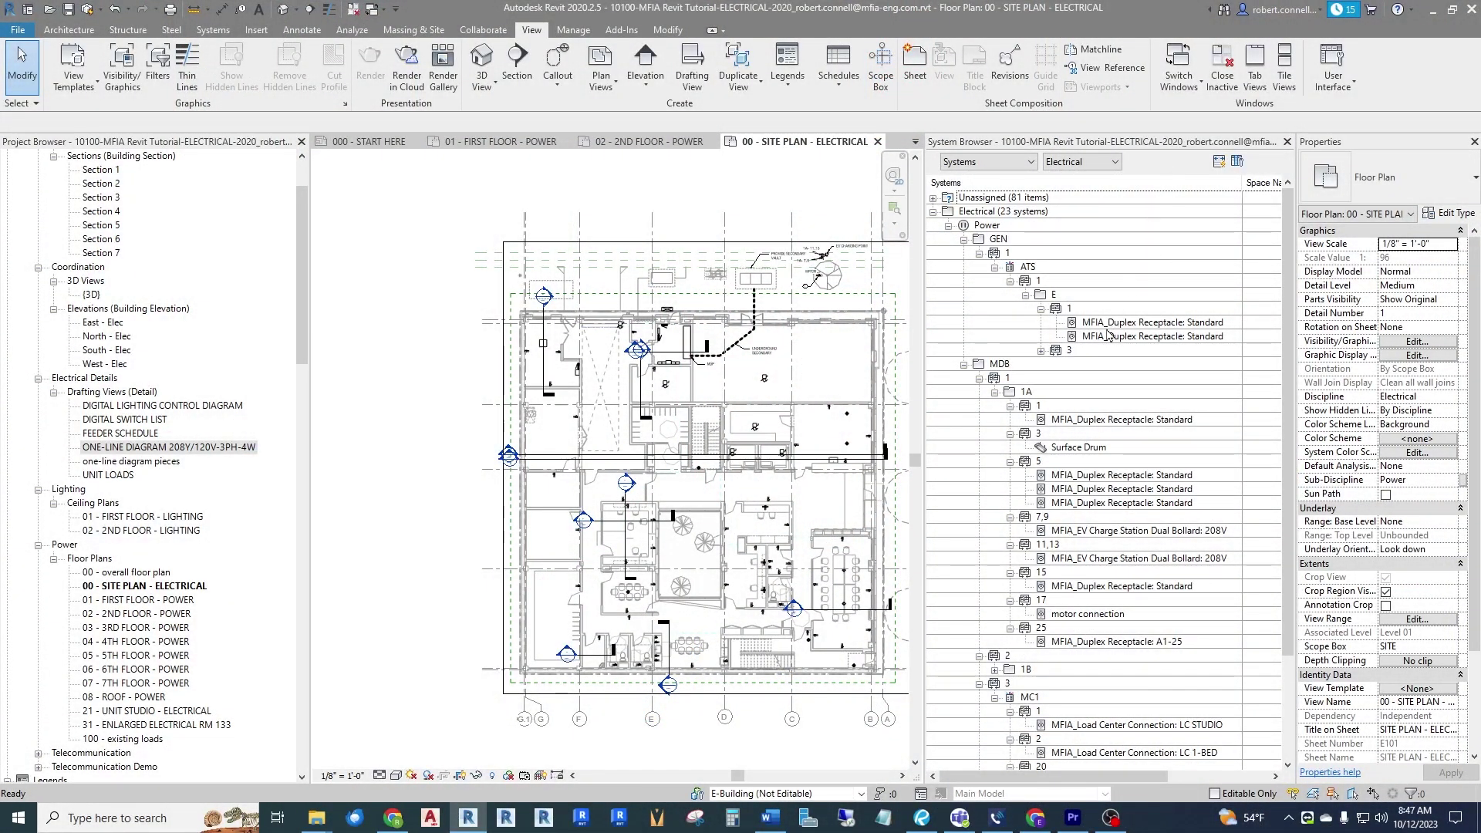
Select circuit 7,9 of panel 1A and its EV Charge Station Dual Bollard to view its properties.
{"action": "scroll", "coordinate": [1101, 563], "scroll_direction": "down", "scroll_amount": 3}
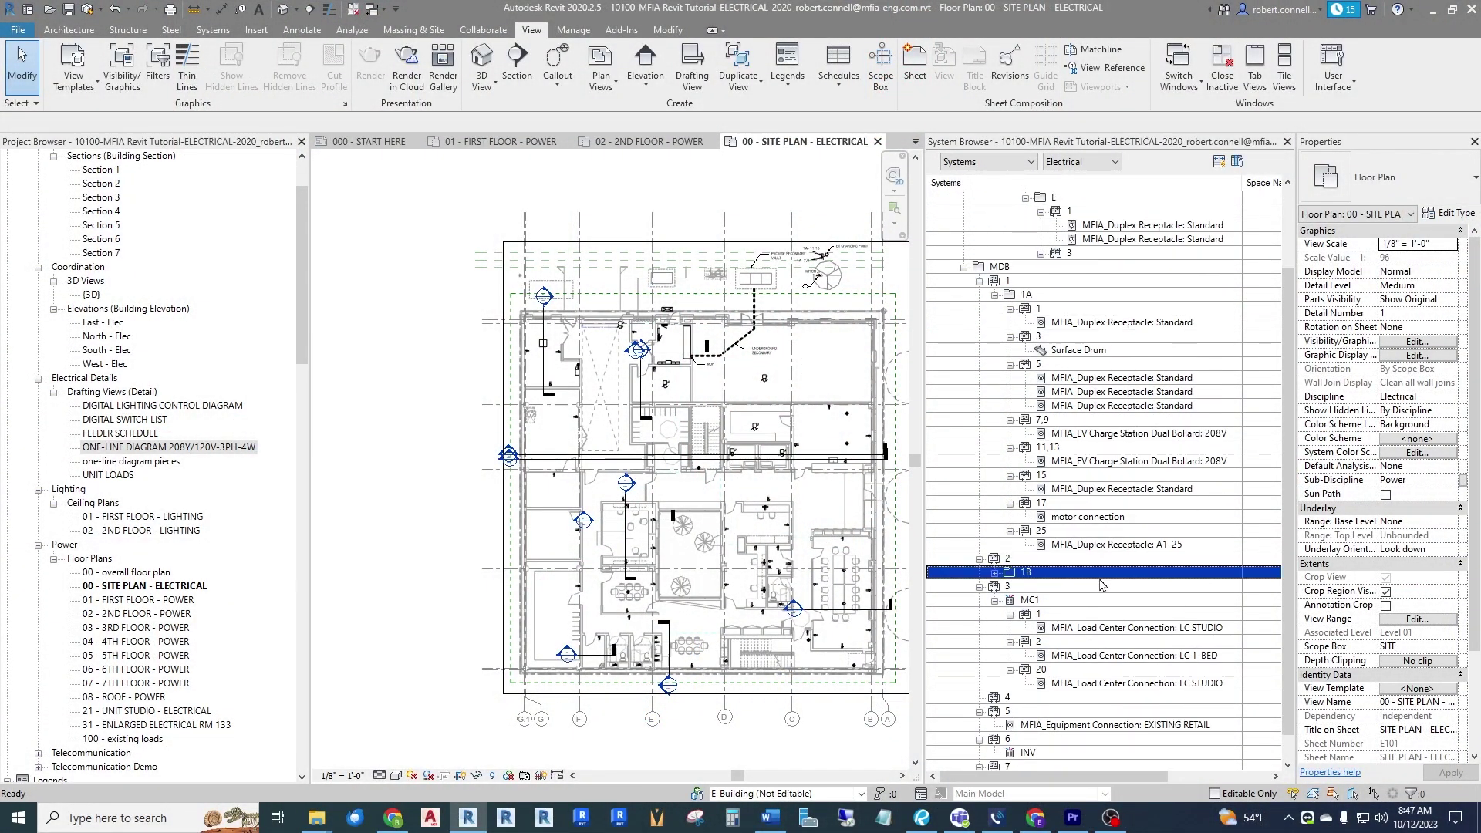
{"action": "left_click", "coordinate": [1101, 574]}
{"action": "key", "text": "Escape"}
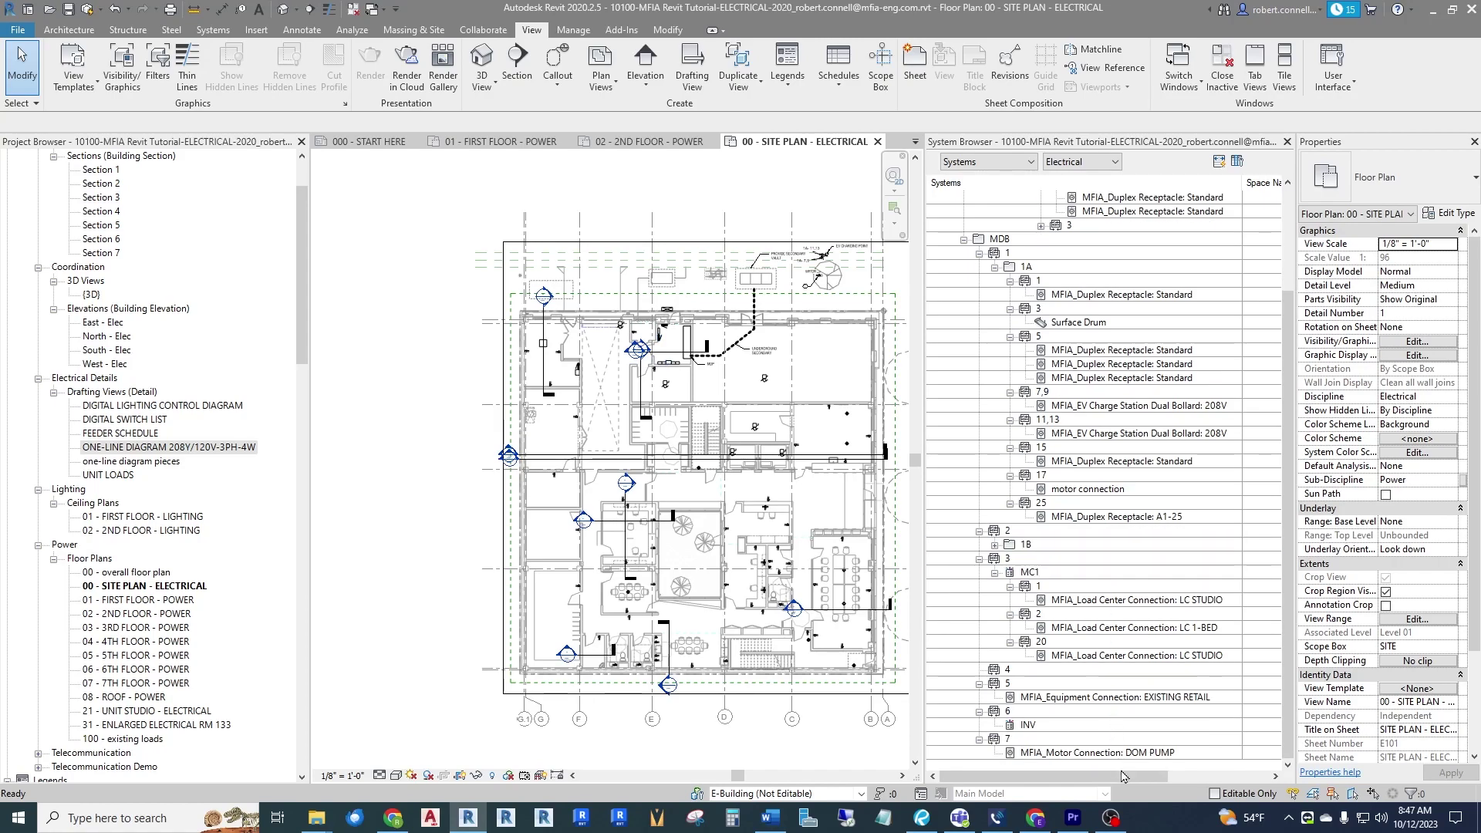
{"action": "left_click", "coordinate": [1143, 393]}
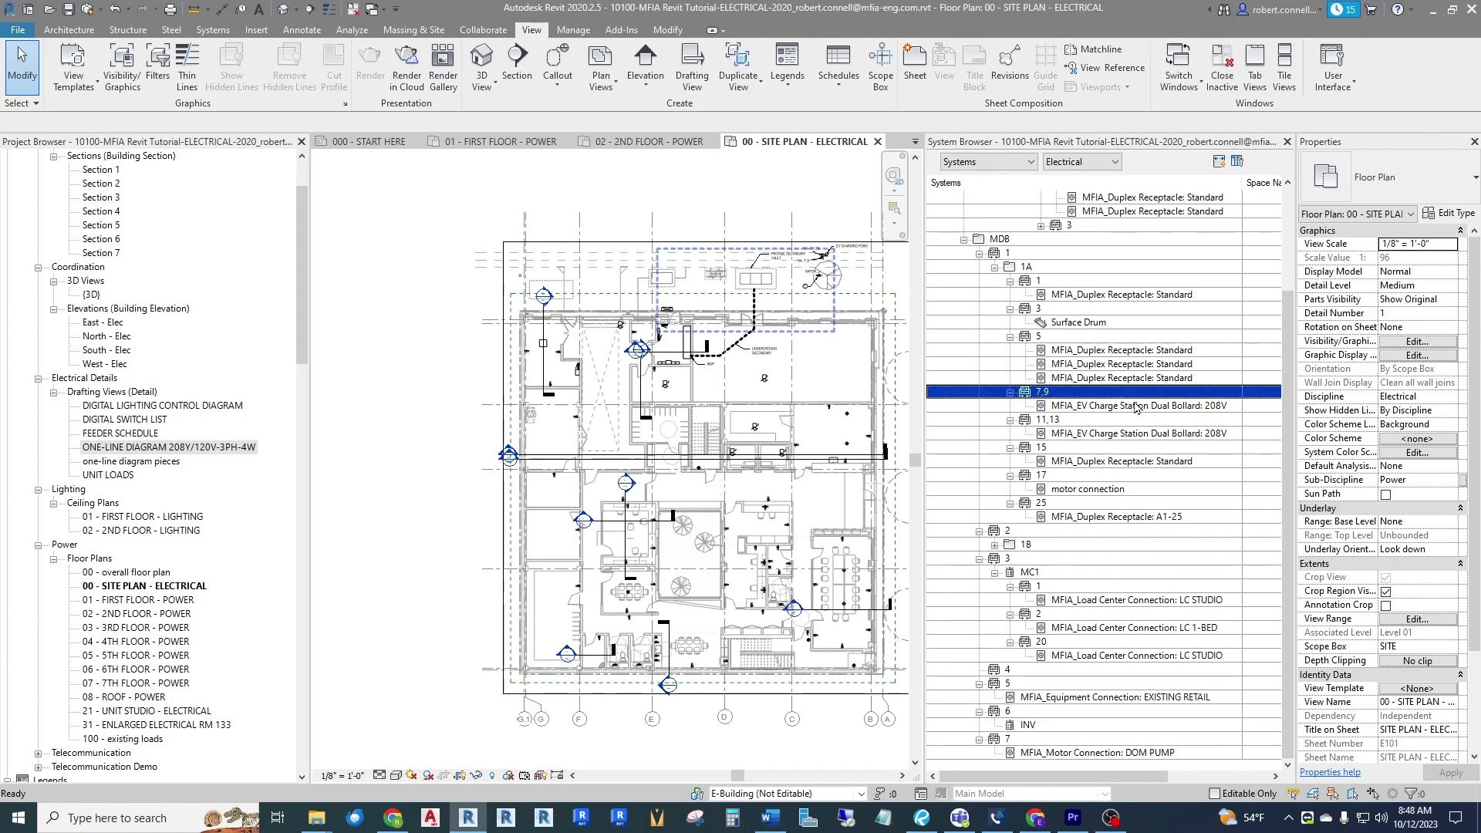
{"action": "left_click", "coordinate": [1129, 406]}
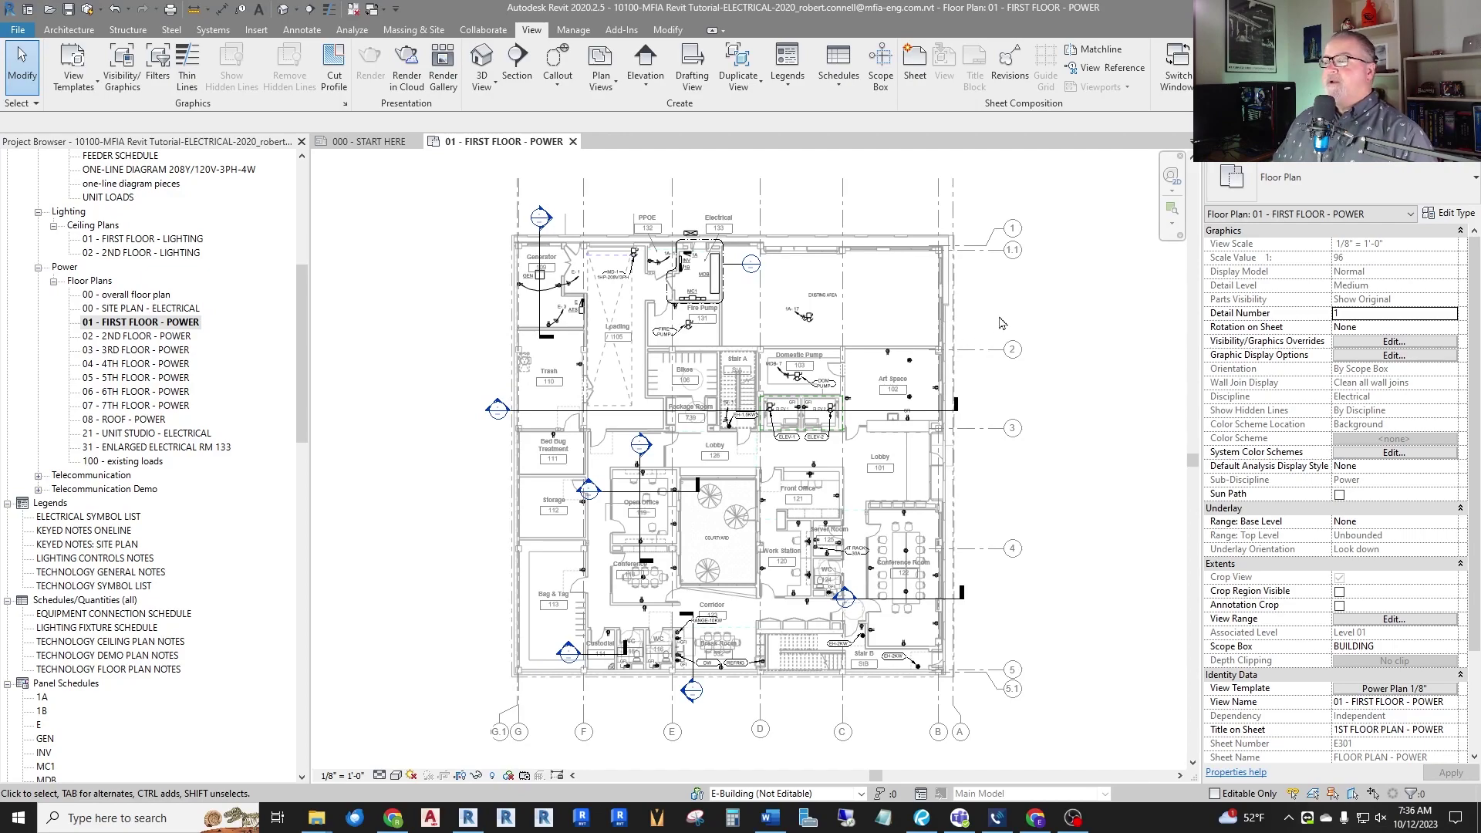
{"action": "scroll", "coordinate": [843, 386], "scroll_direction": "up", "scroll_amount": 3}
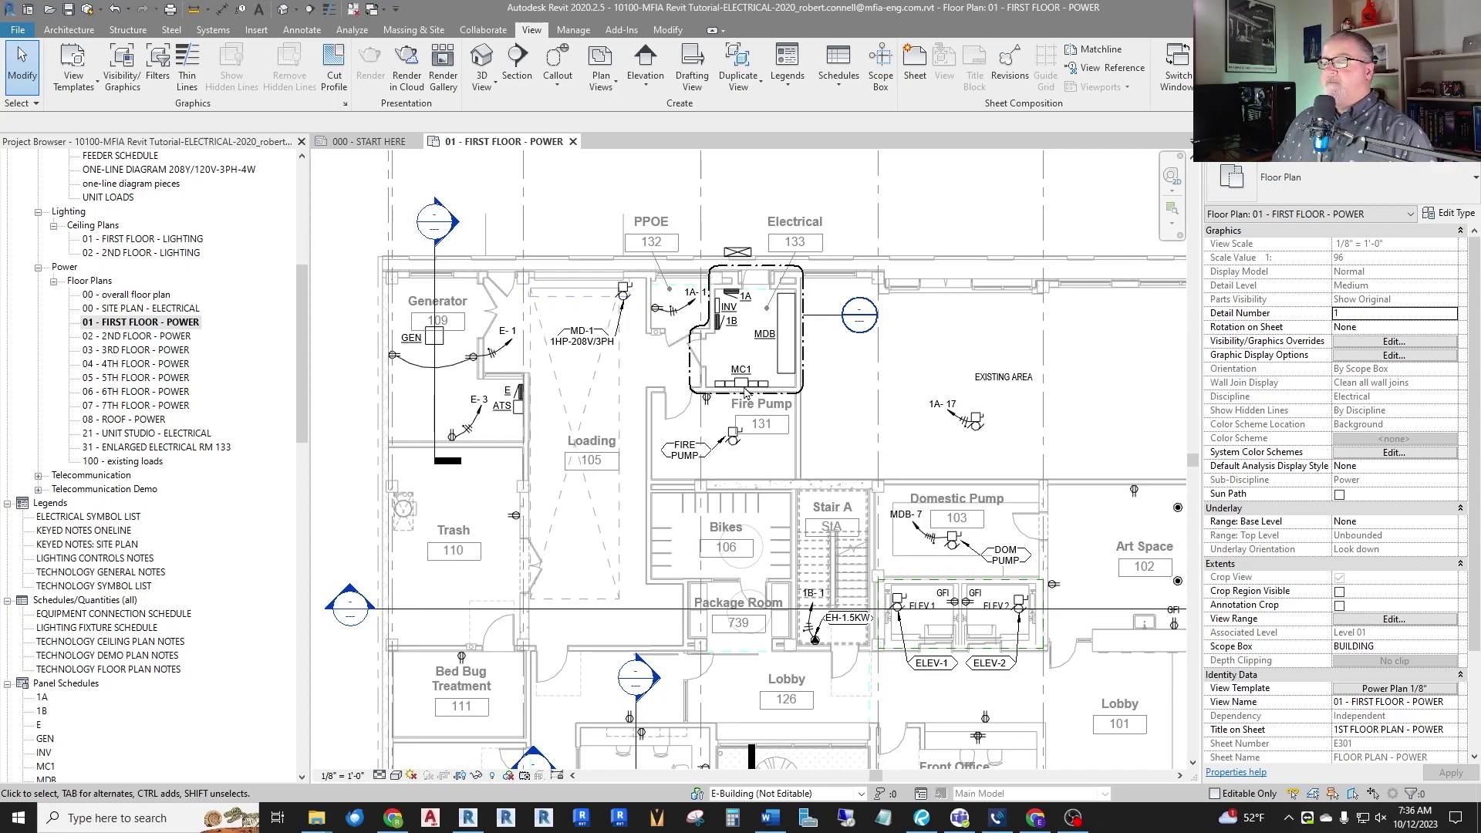
{"action": "scroll", "coordinate": [771, 346], "scroll_direction": "up", "scroll_amount": 3}
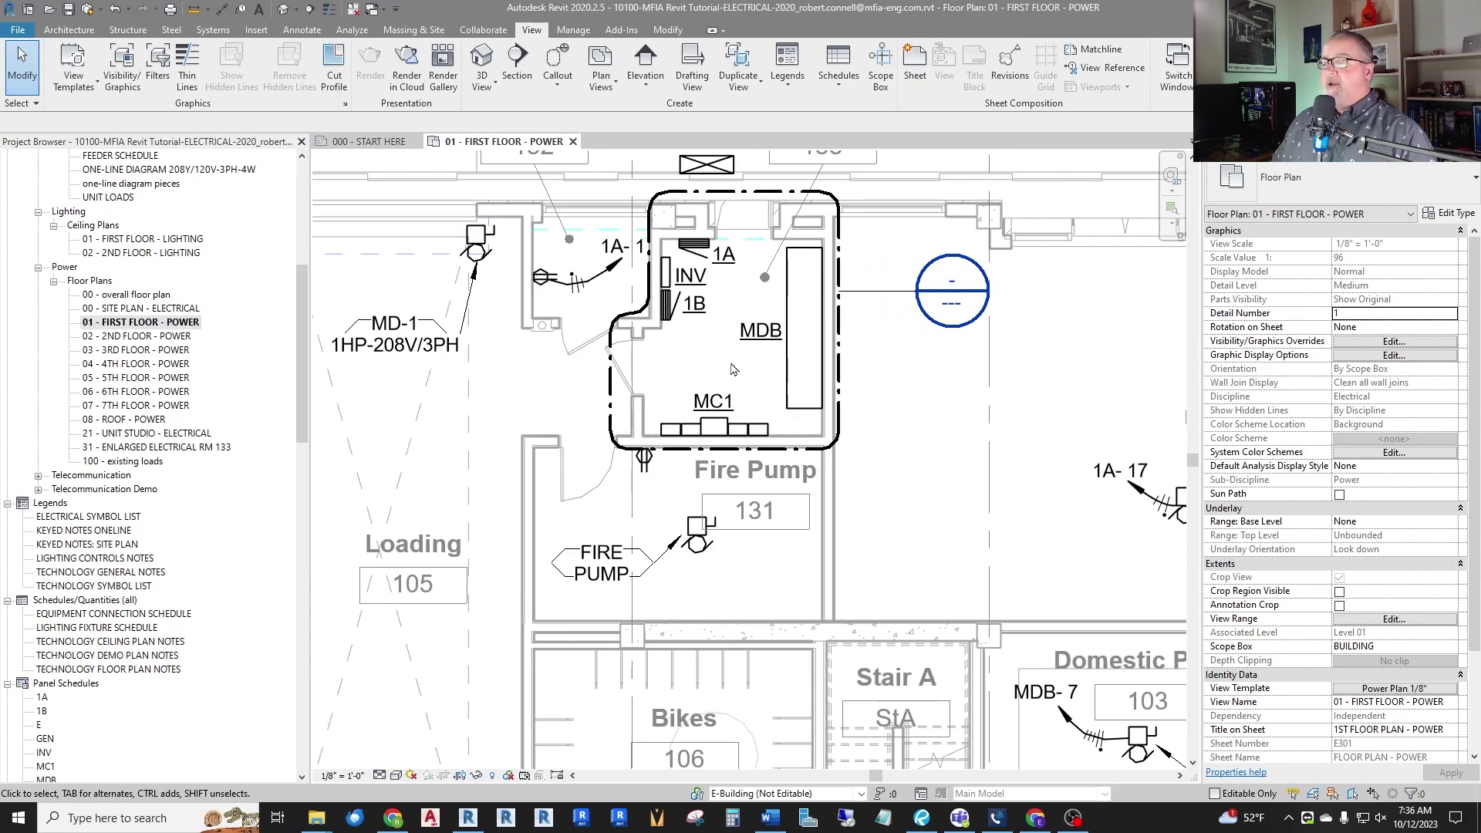
{"action": "scroll", "coordinate": [820, 364], "scroll_direction": "down", "scroll_amount": 3}
{"action": "scroll", "coordinate": [447, 387], "scroll_direction": "up", "scroll_amount": 3}
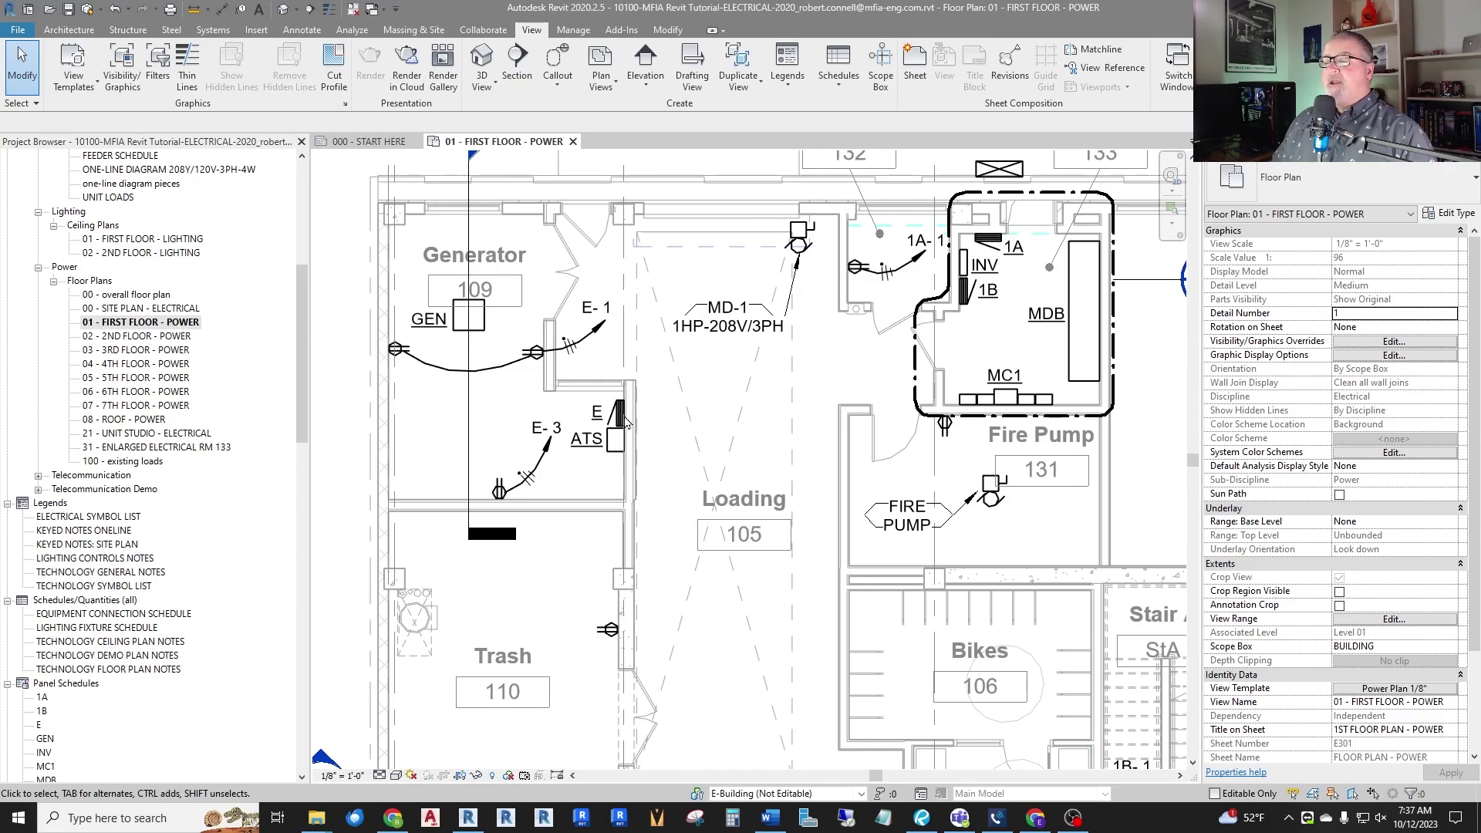
{"action": "scroll", "coordinate": [460, 395], "scroll_direction": "down", "scroll_amount": 3}
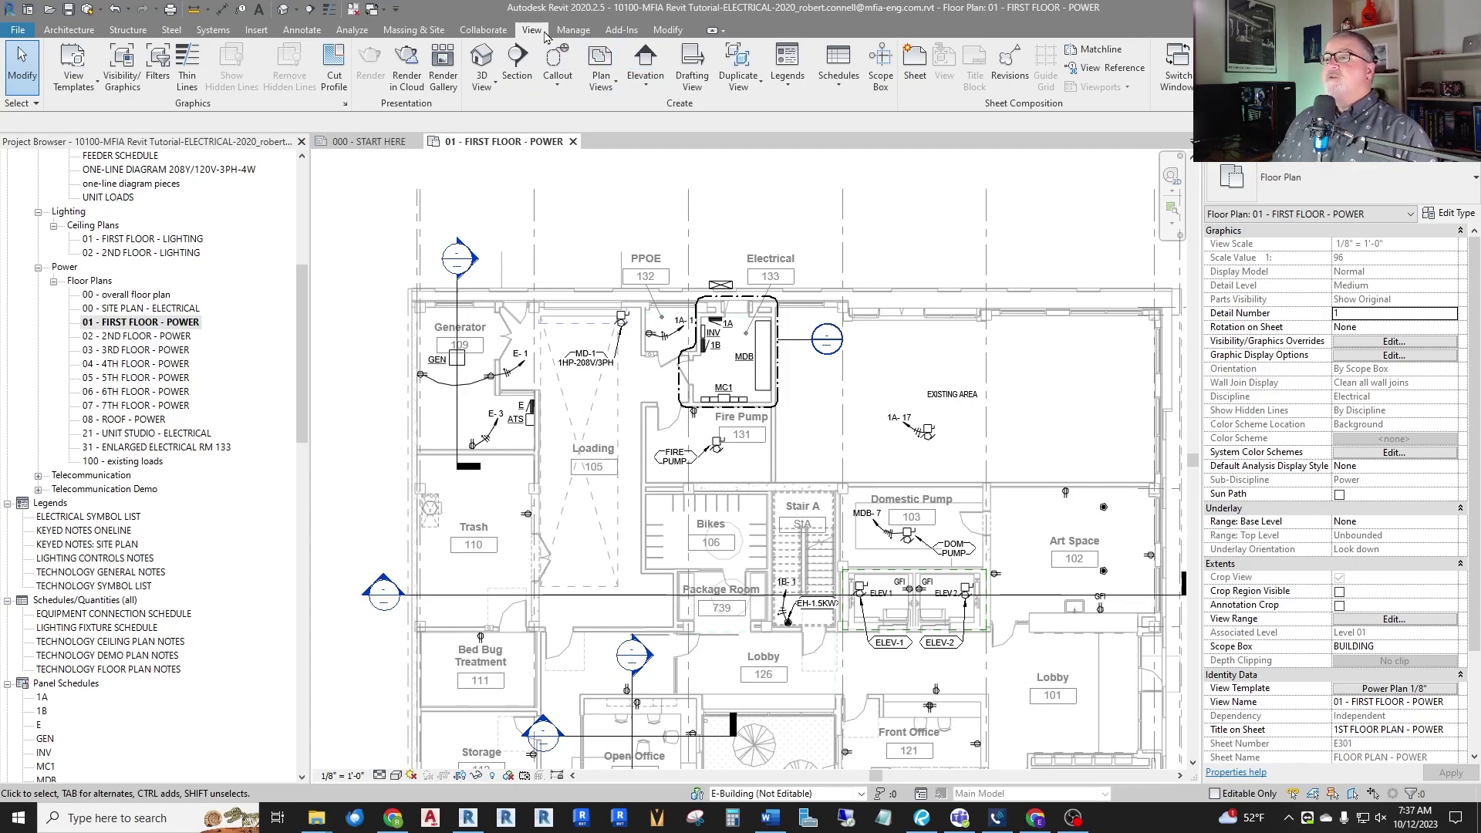
Turn on the System Browser from the View tab's User Interface list.
{"action": "left_click", "coordinate": [487, 31]}
{"action": "left_click", "coordinate": [532, 31]}
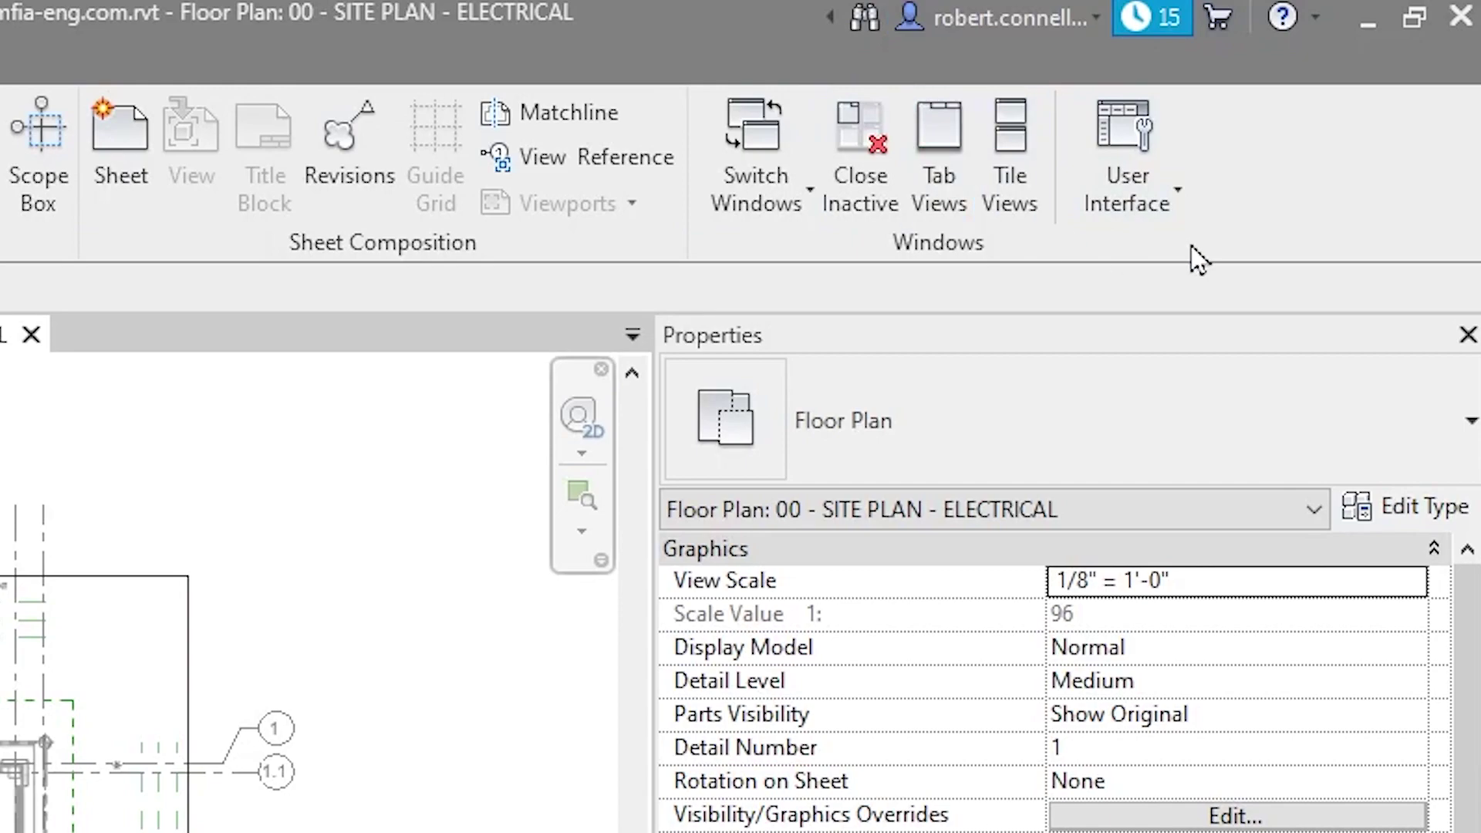
{"action": "left_click", "coordinate": [1141, 156]}
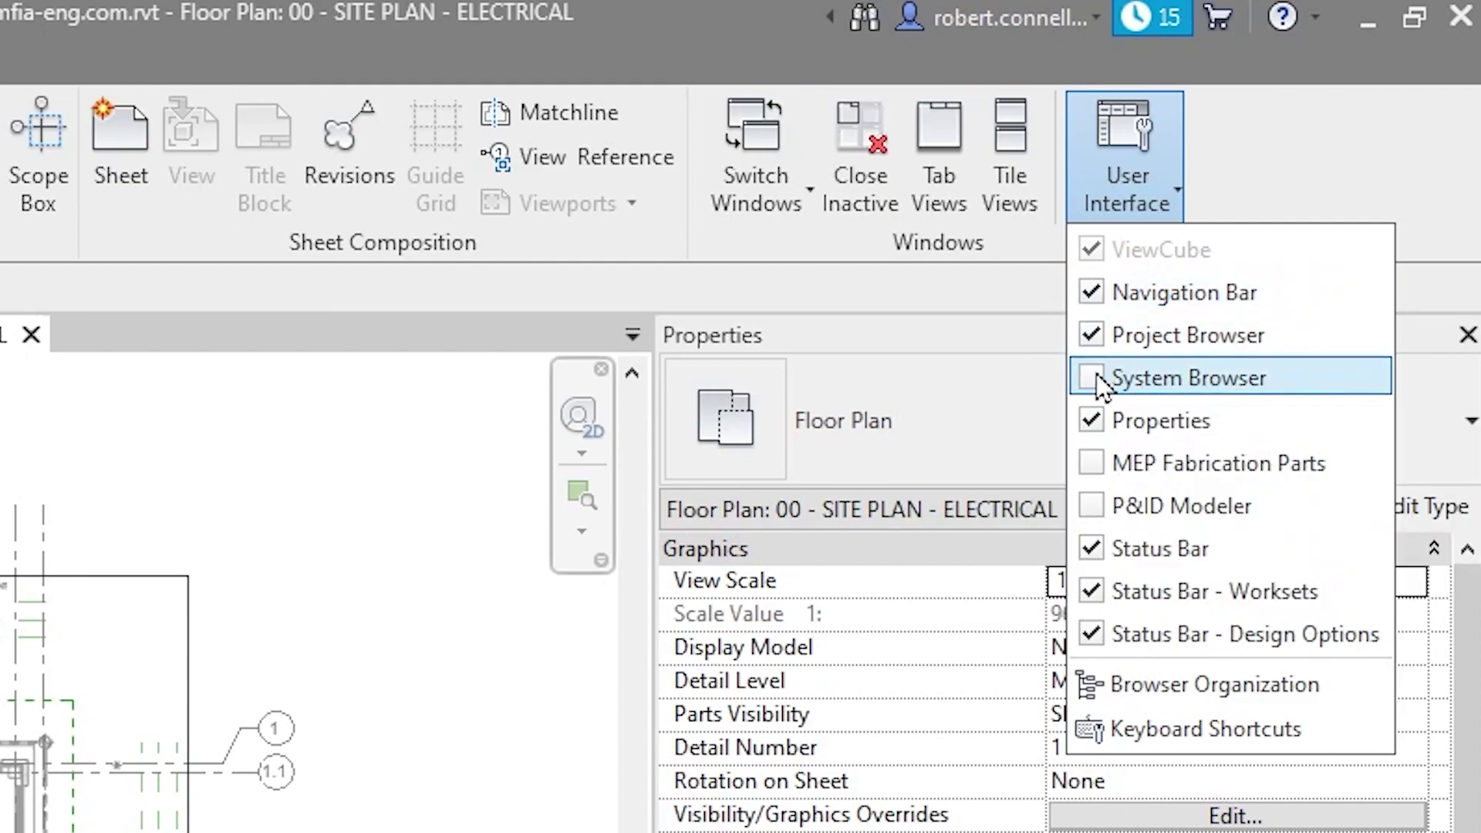
{"action": "left_click", "coordinate": [1097, 376]}
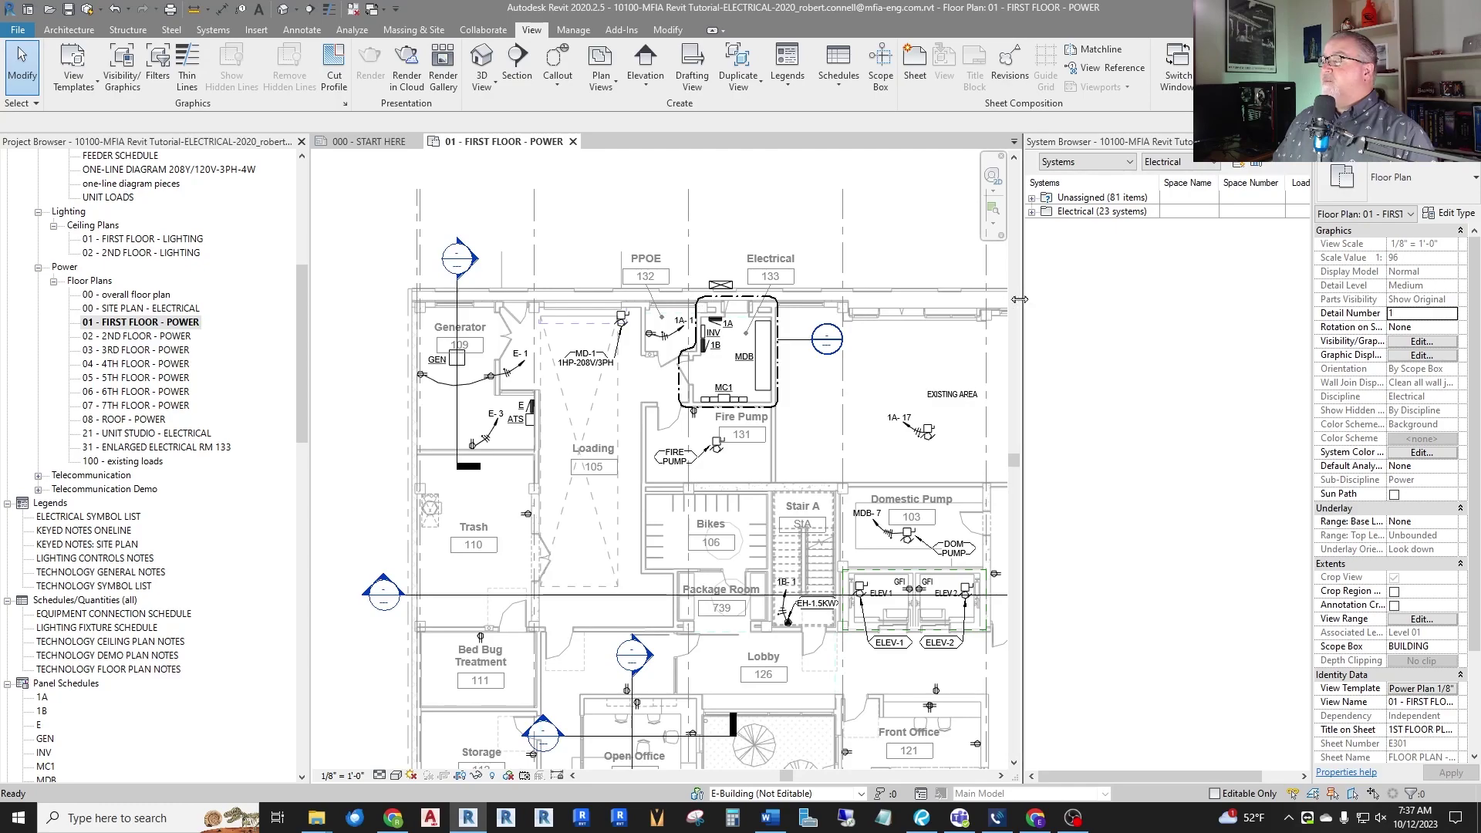
Drag the pane splitters to widen the System Browser, narrowing the plan and Properties.
{"action": "left_click_drag", "start_coordinate": [1018, 300], "coordinate": [832, 300]}
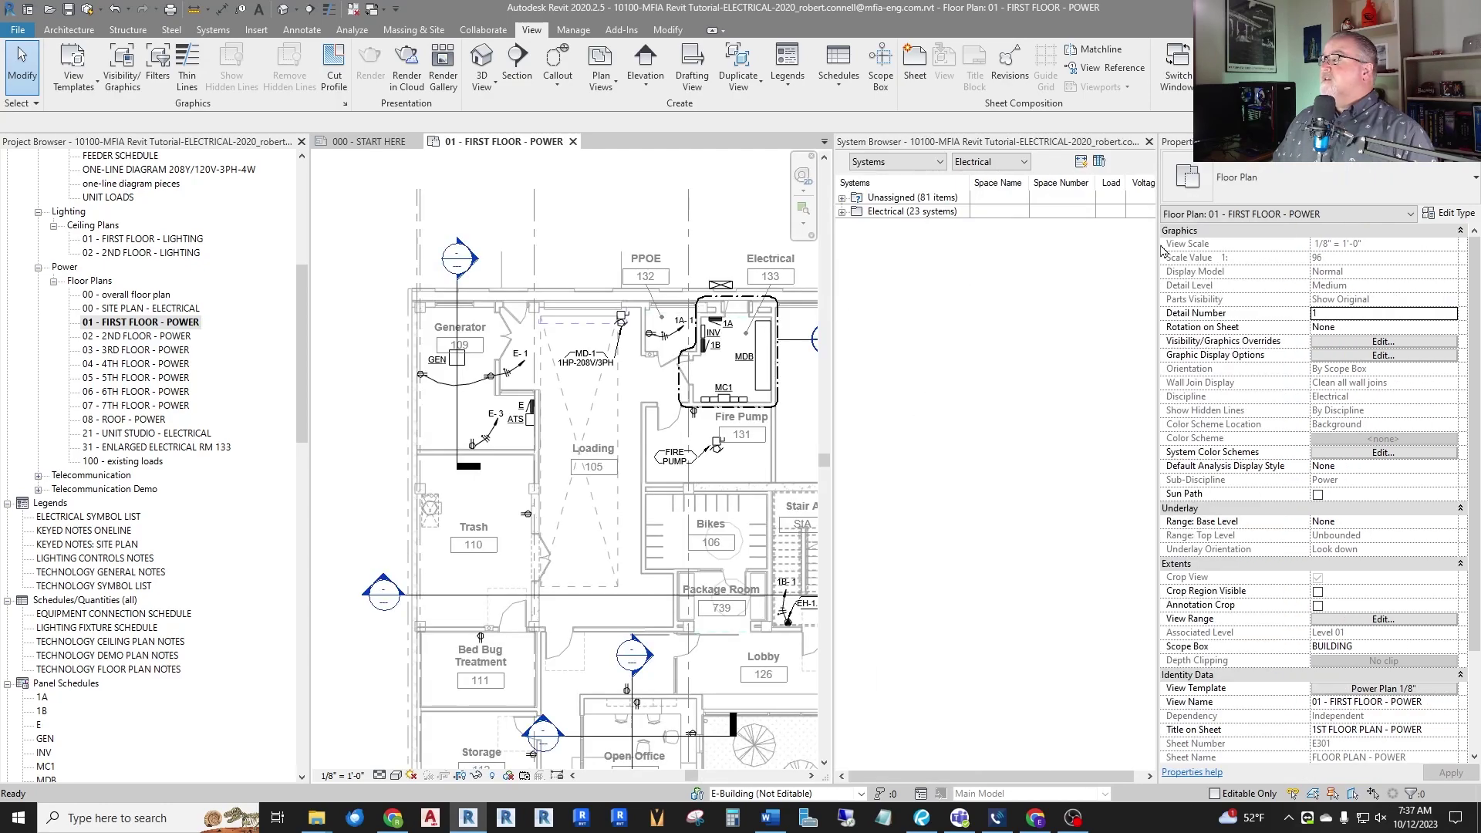
{"action": "left_click_drag", "start_coordinate": [1157, 248], "coordinate": [1312, 249]}
{"action": "left_click", "coordinate": [969, 216]}
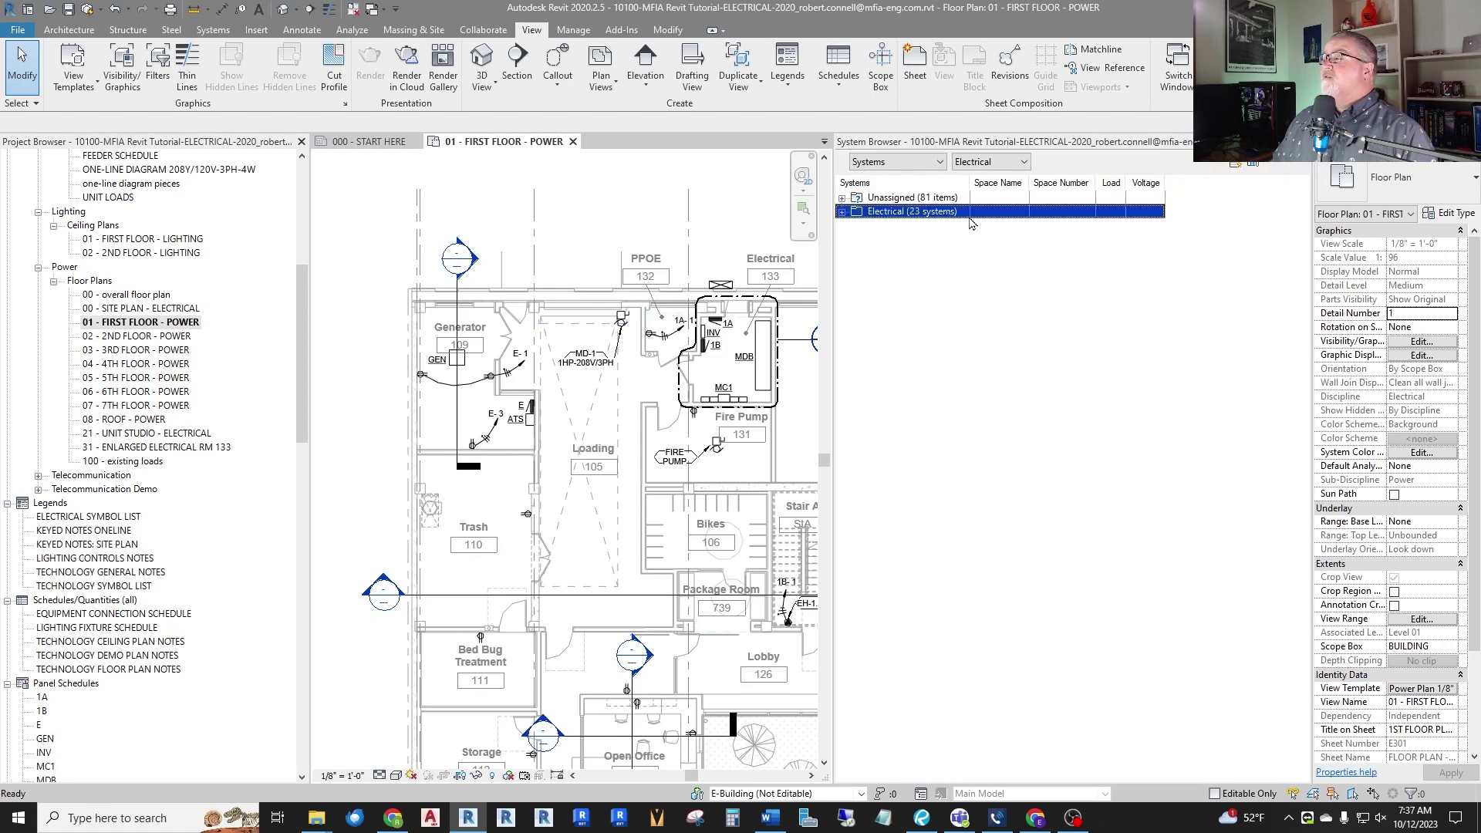
{"action": "left_click", "coordinate": [986, 181]}
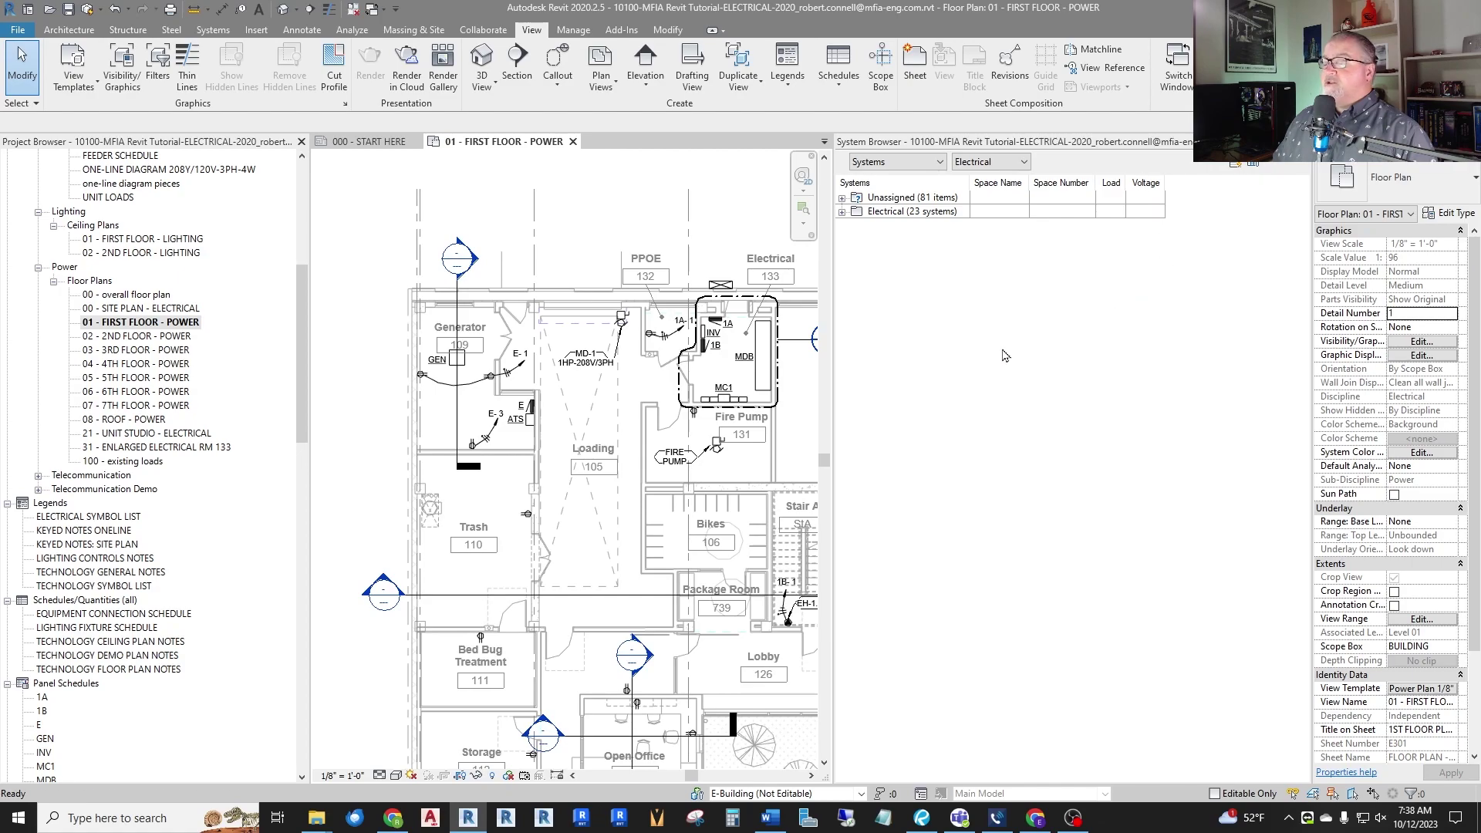
Keep the list organised by Systems, try All Disciplines, then return the filter to Electrical.
{"action": "left_click", "coordinate": [939, 163]}
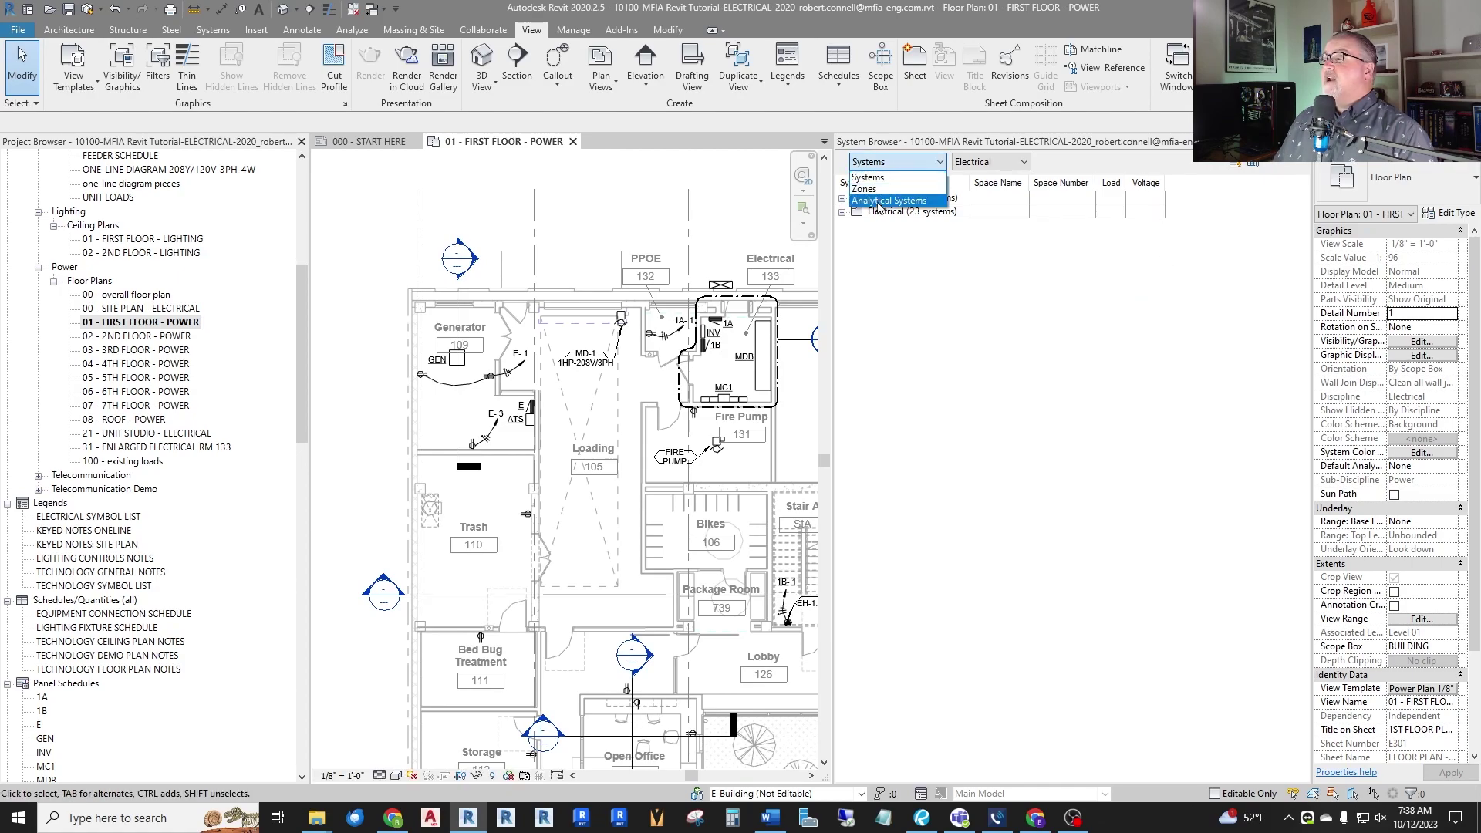
{"action": "left_click", "coordinate": [931, 163]}
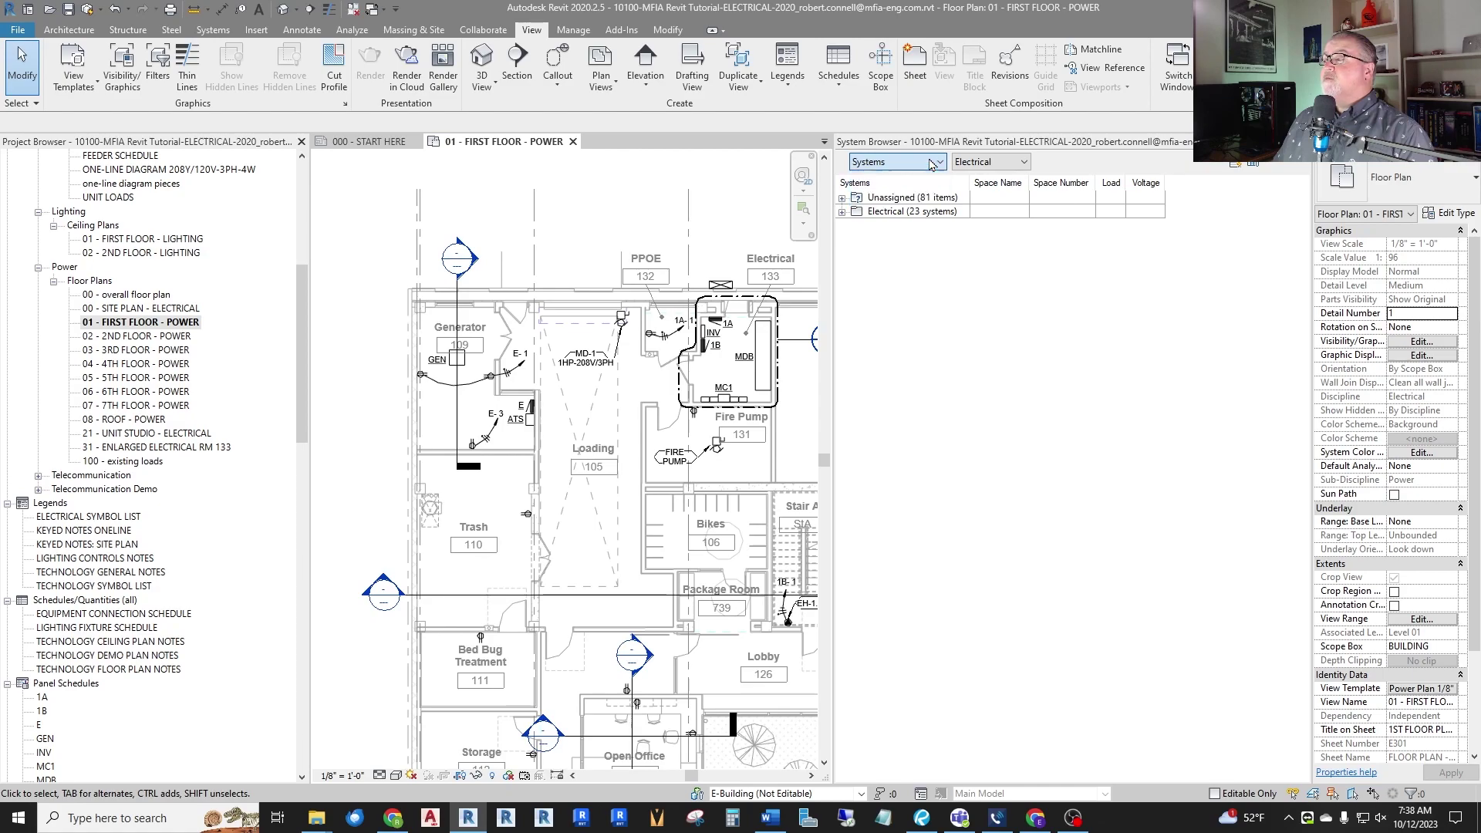
{"action": "left_click", "coordinate": [1023, 163]}
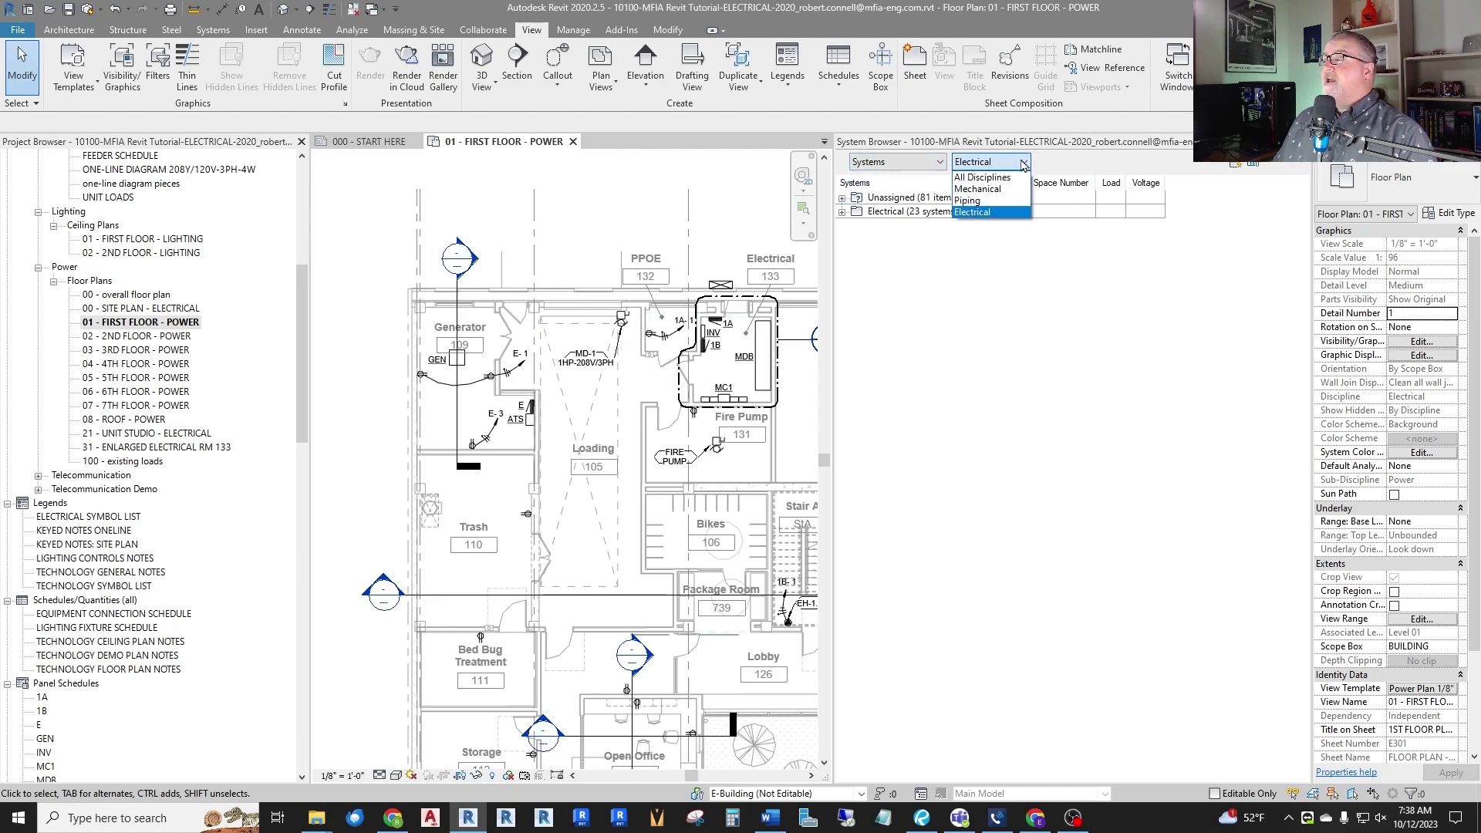
{"action": "left_click", "coordinate": [978, 178]}
{"action": "left_click", "coordinate": [1023, 164]}
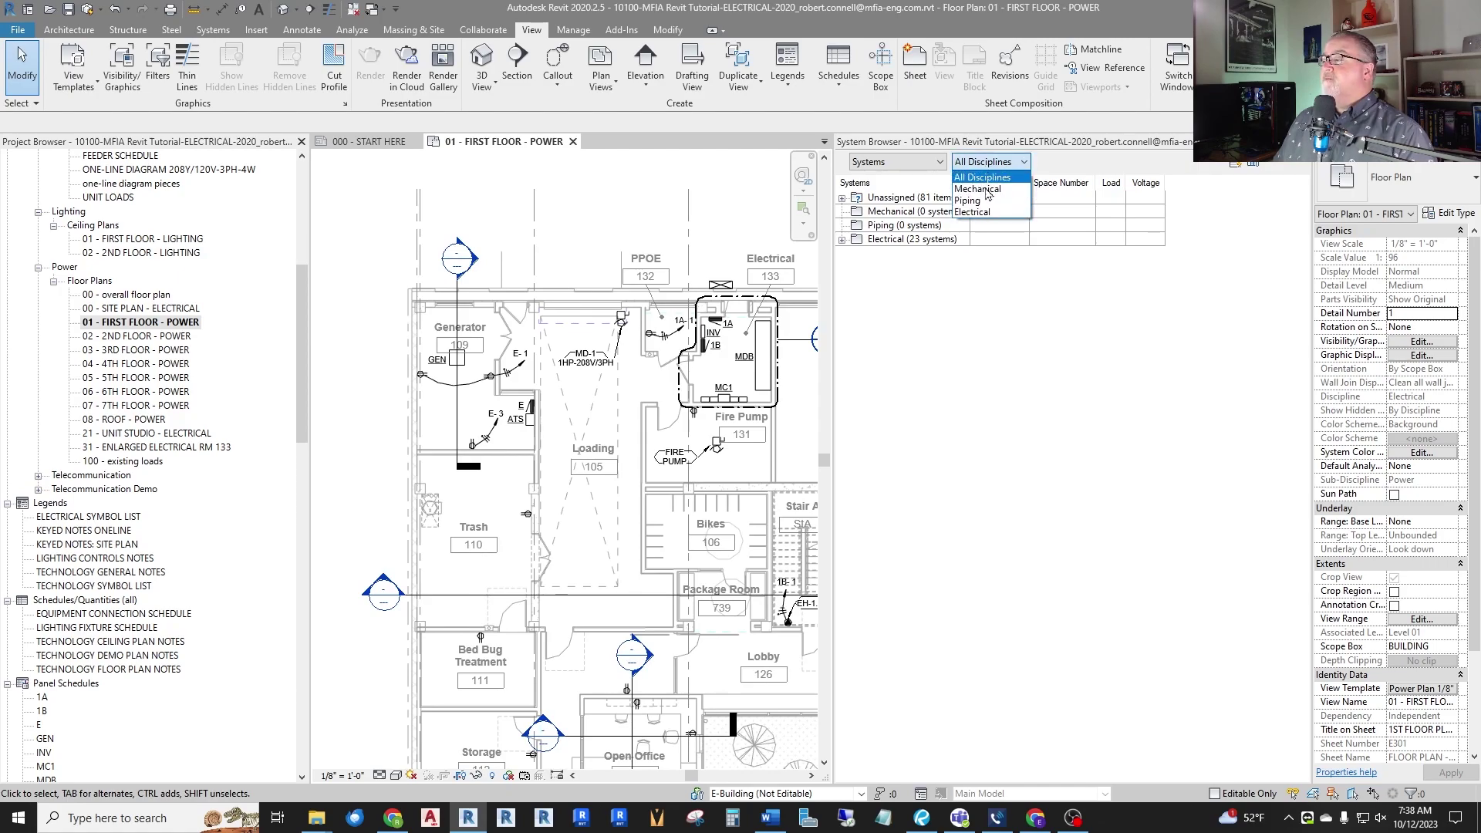
{"action": "left_click", "coordinate": [978, 212]}
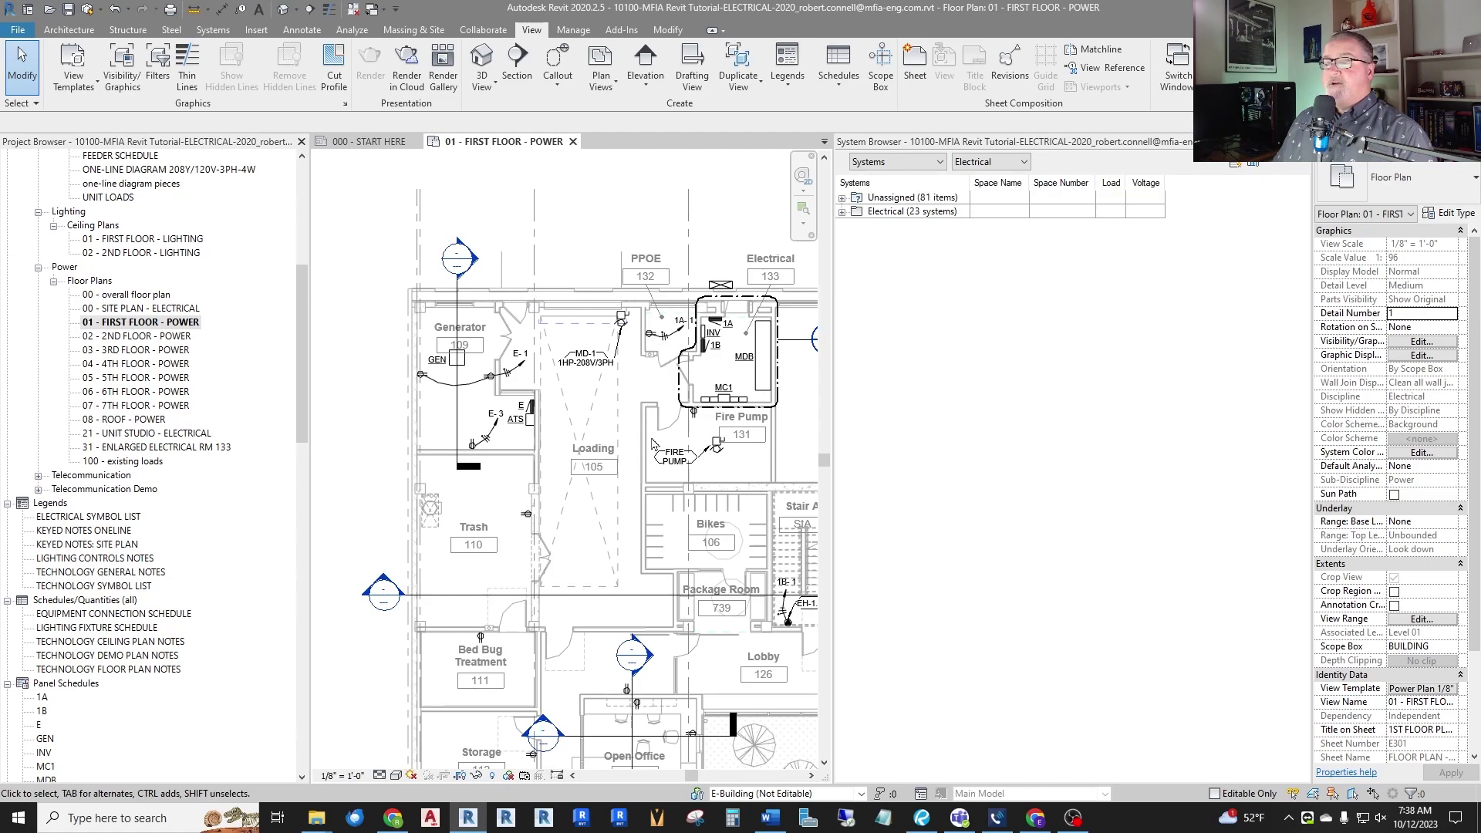
Expand Electrical (23 systems) and Power to reveal GEN and MDB, then select GEN.
{"action": "left_click", "coordinate": [886, 213]}
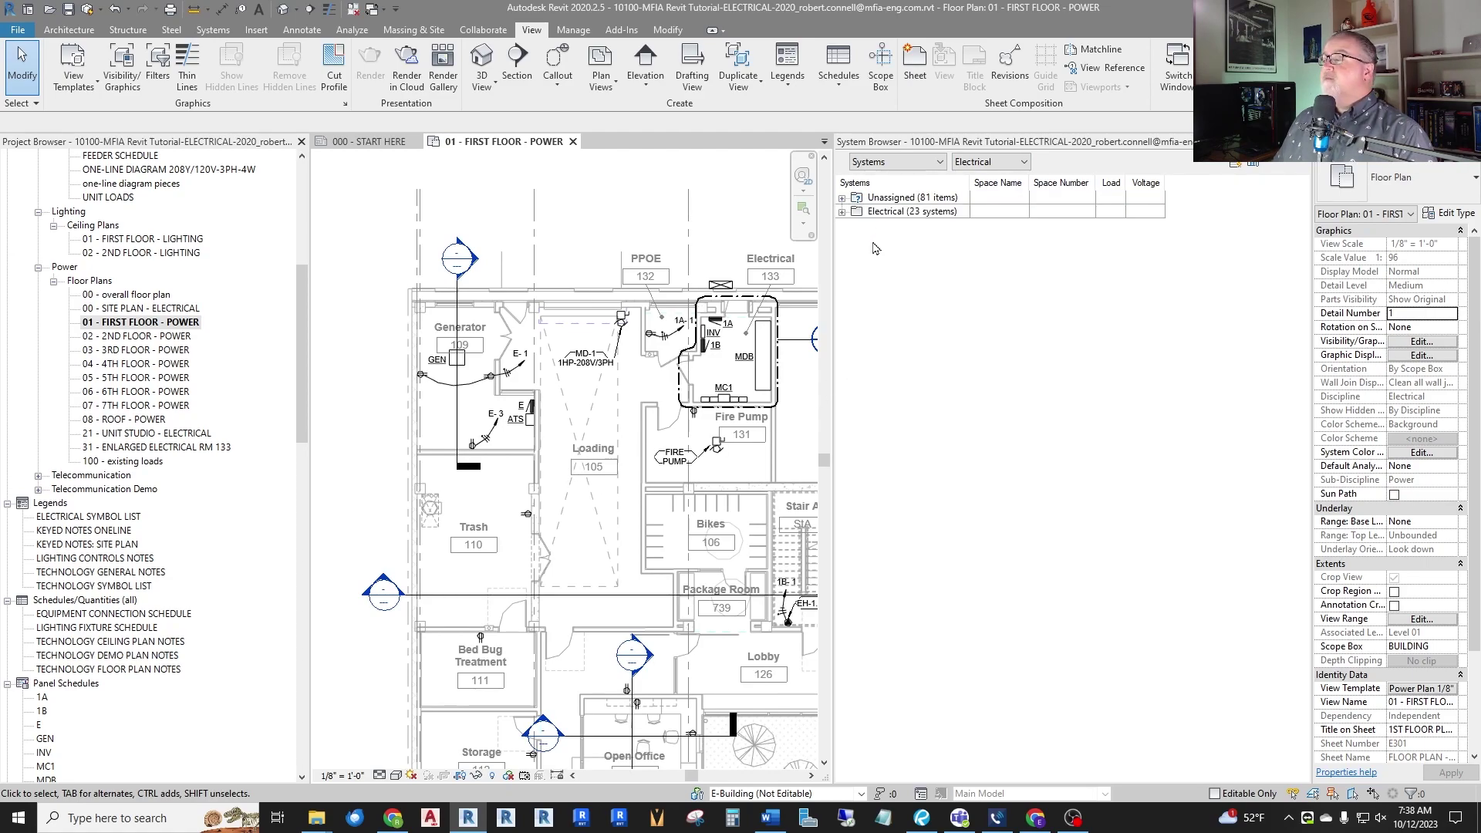
{"action": "left_click", "coordinate": [892, 213]}
{"action": "left_click", "coordinate": [885, 215]}
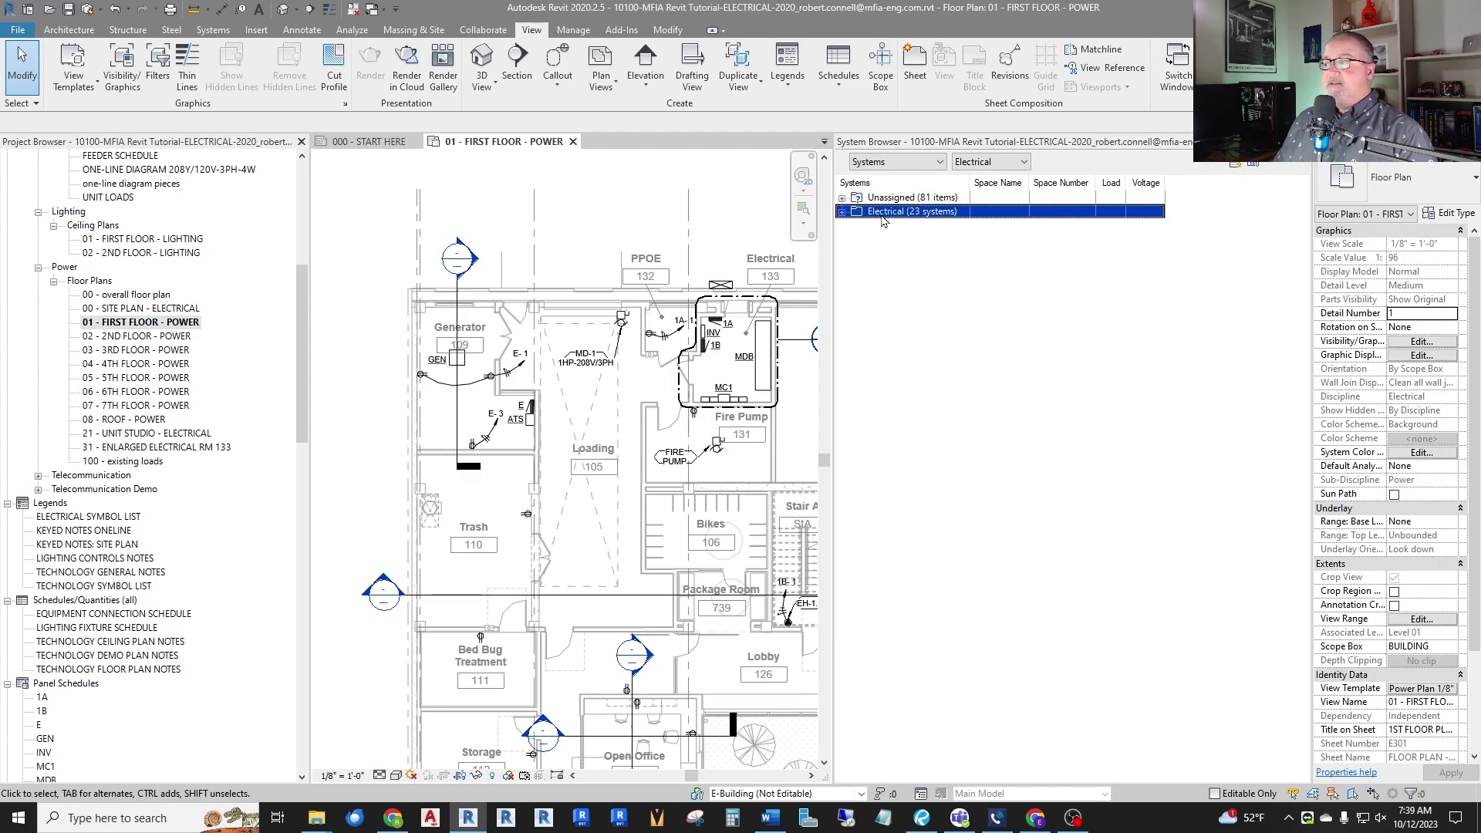
{"action": "left_click", "coordinate": [842, 213]}
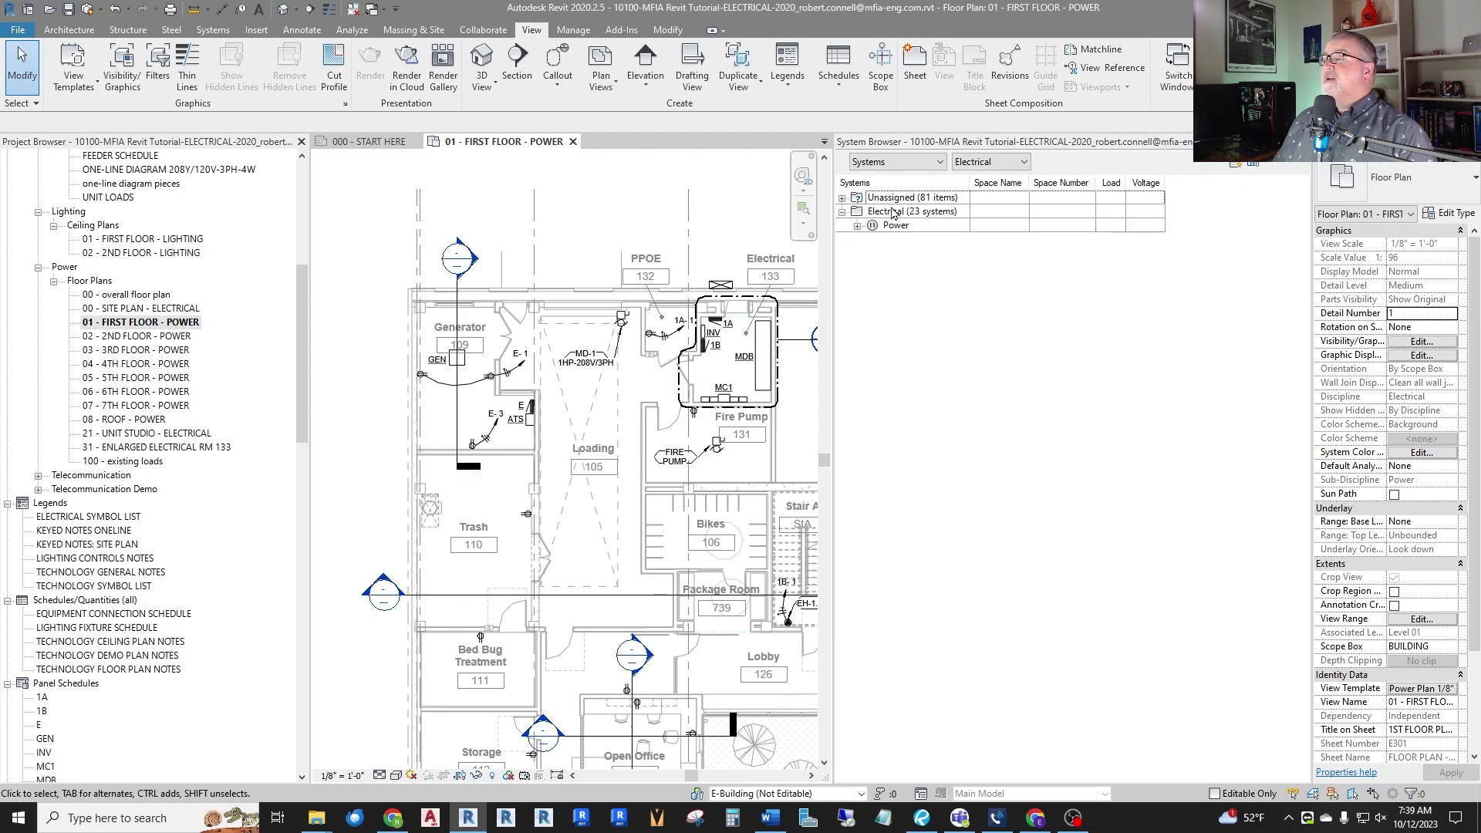
{"action": "left_click", "coordinate": [856, 226]}
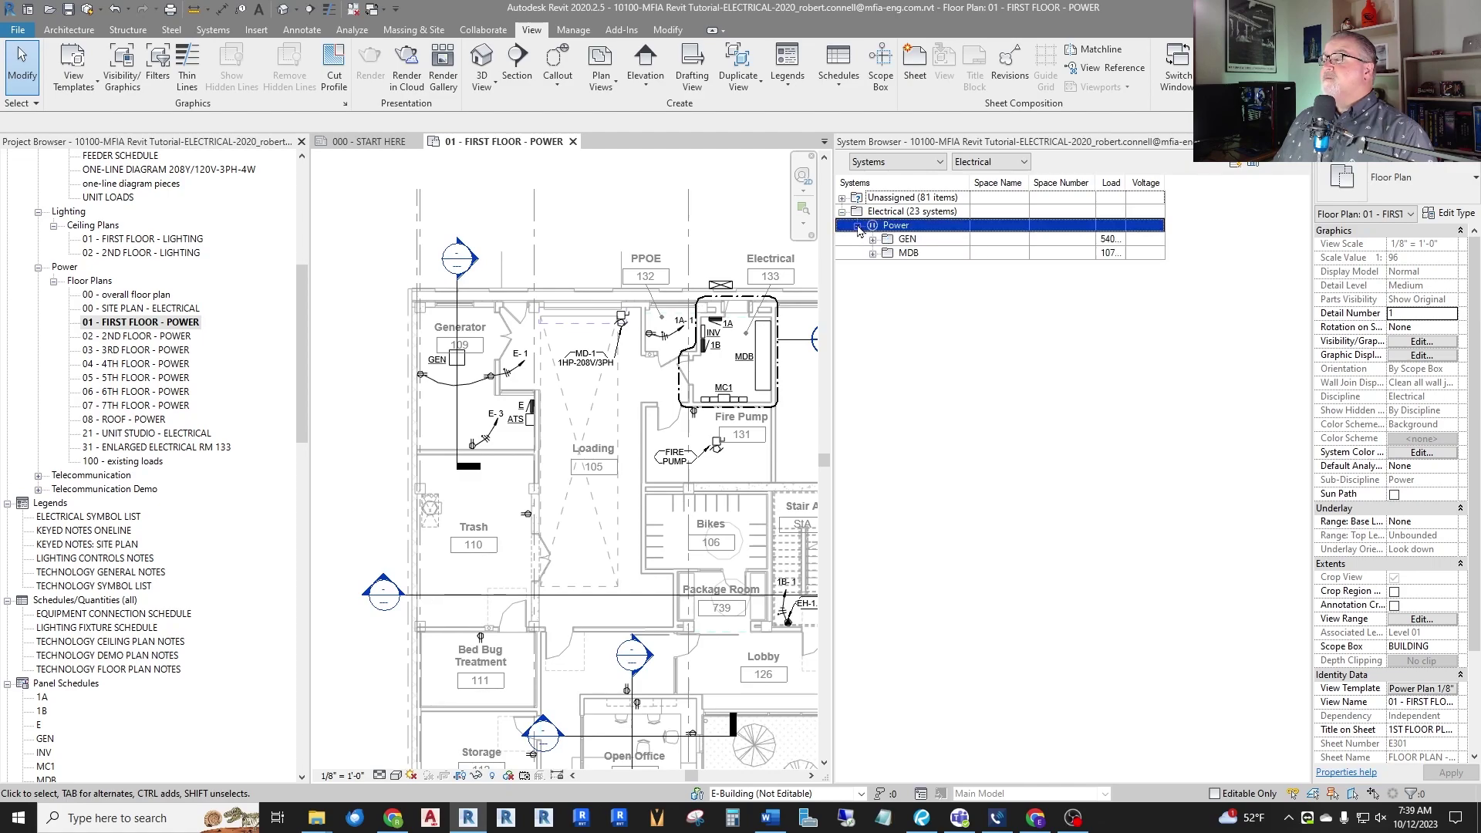
{"action": "left_click", "coordinate": [869, 280]}
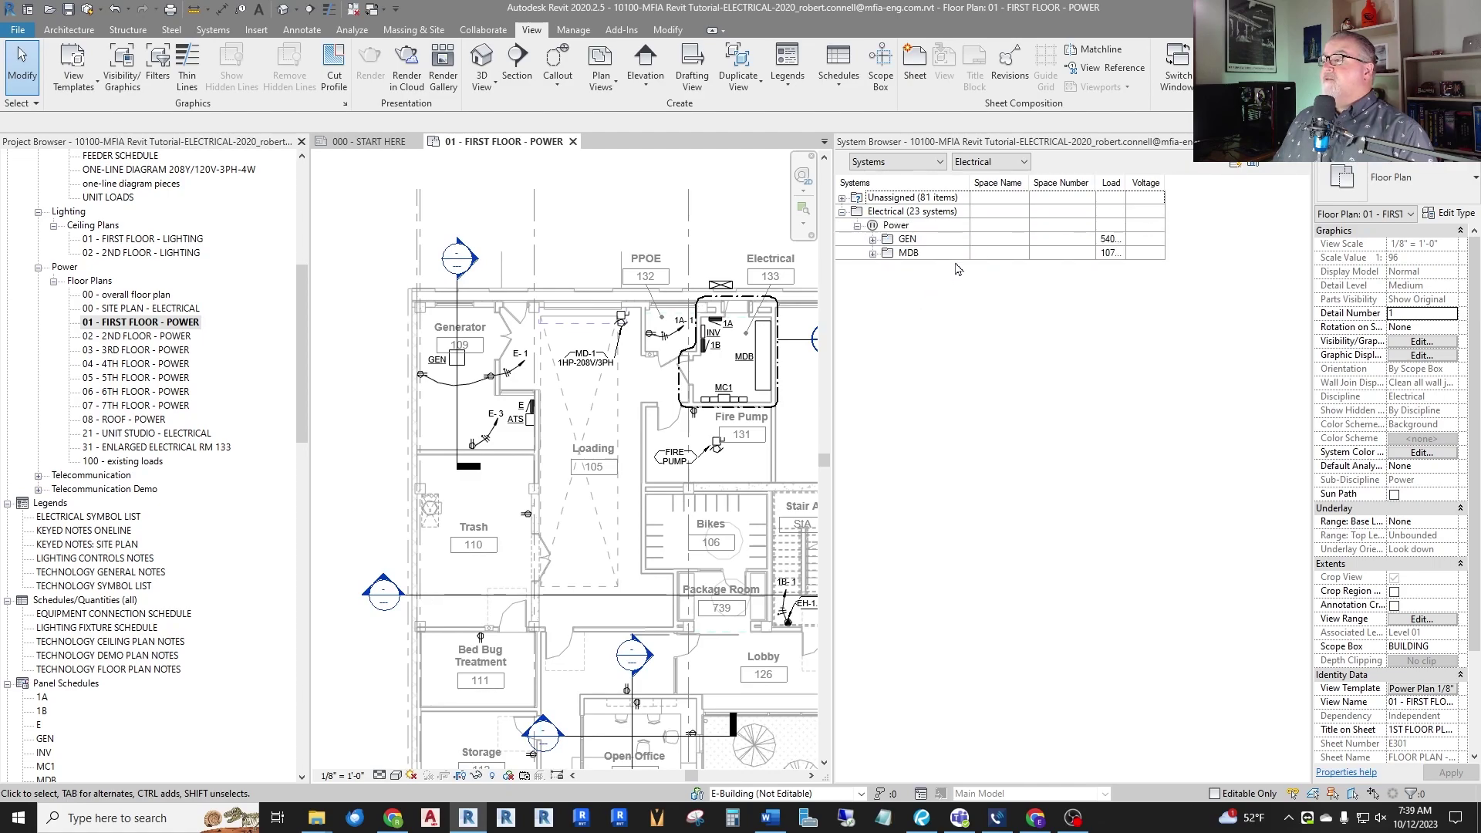
{"action": "left_click", "coordinate": [916, 242]}
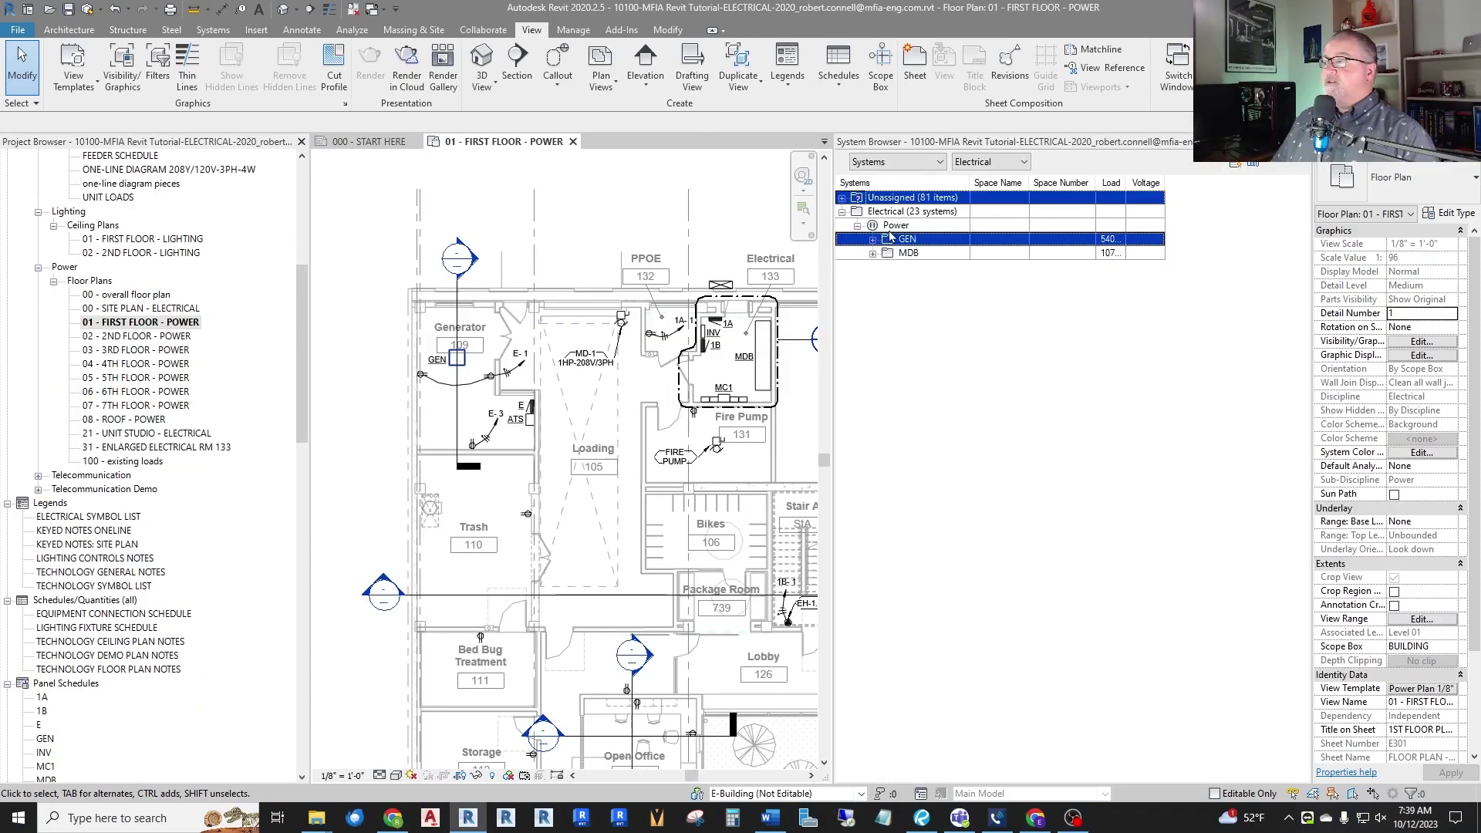
Expand GEN to circuit 1, view its properties, then select the ATS it feeds.
{"action": "left_click", "coordinate": [872, 242]}
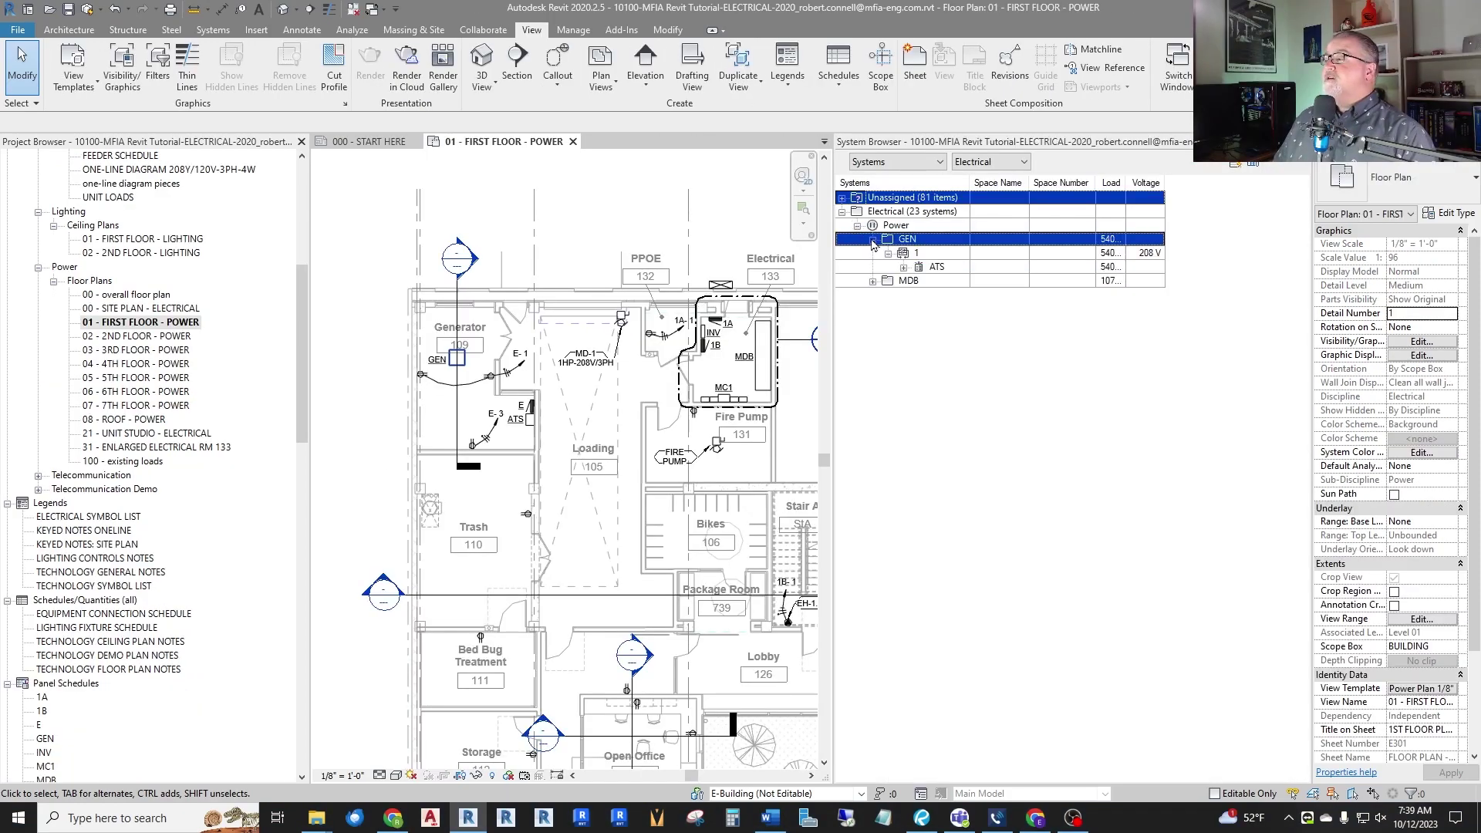
{"action": "left_click", "coordinate": [888, 253]}
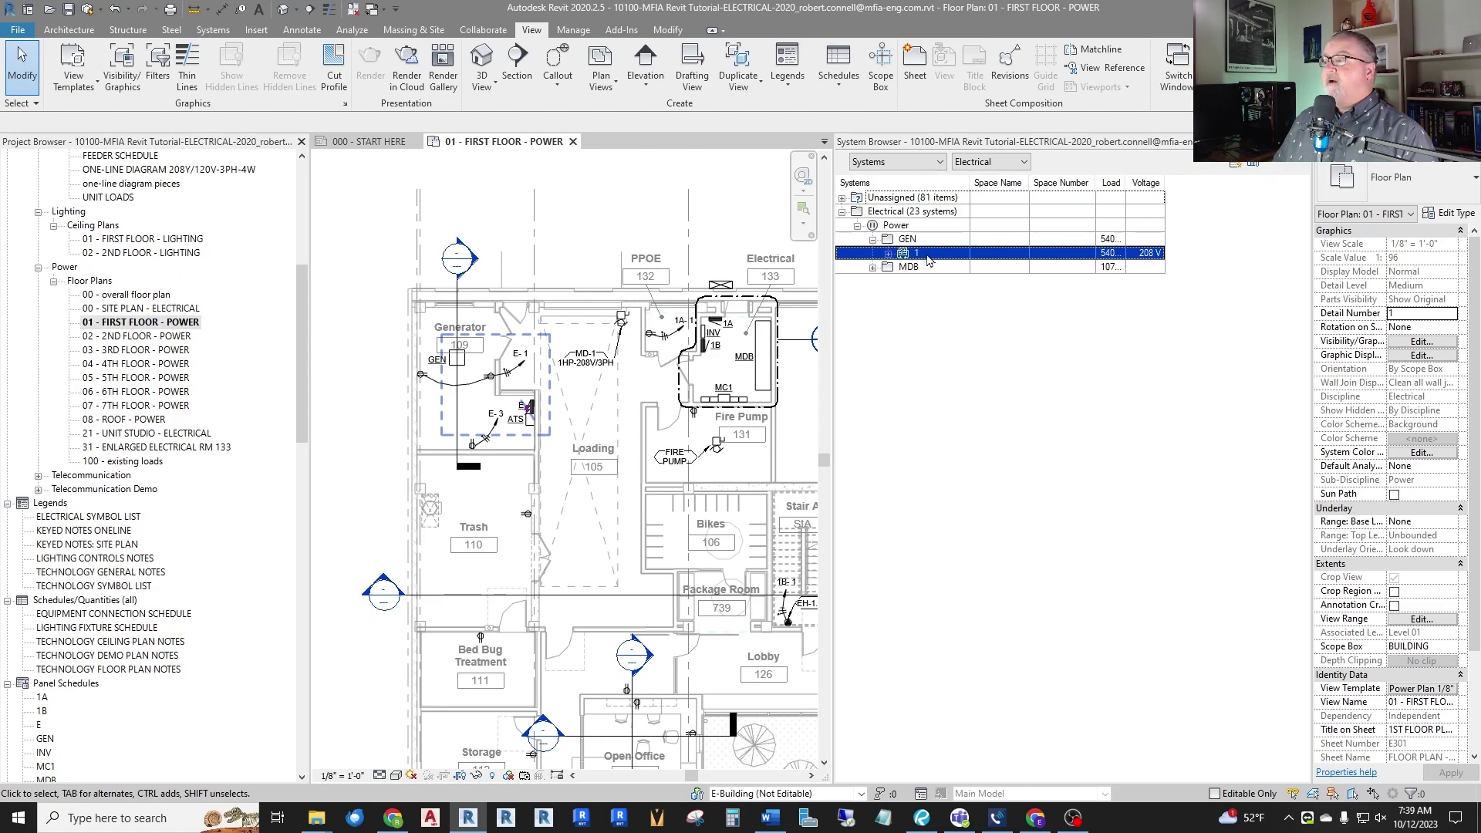
{"action": "left_click", "coordinate": [891, 256]}
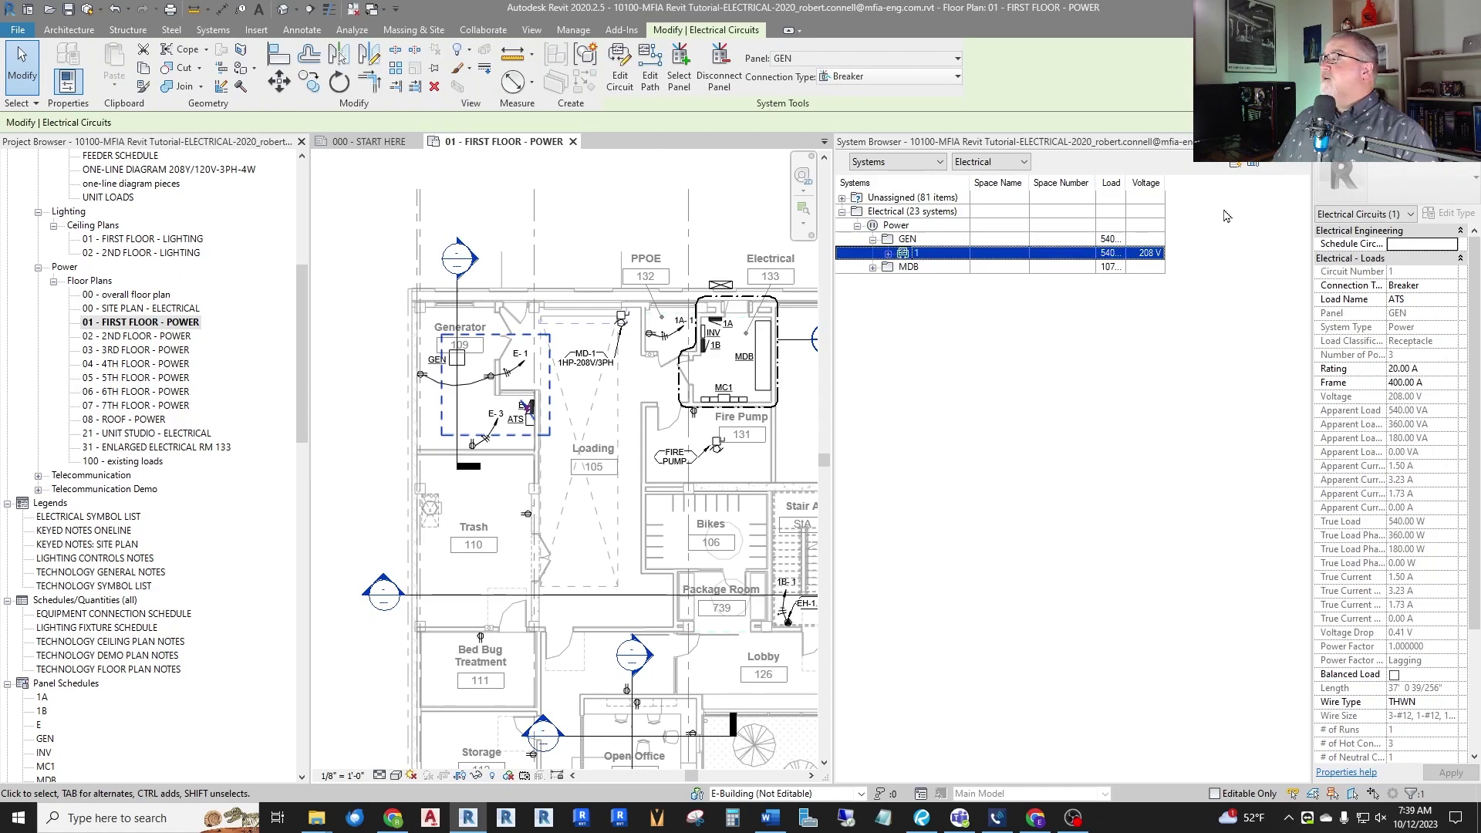
{"action": "left_click_drag", "start_coordinate": [1310, 191], "coordinate": [1181, 191]}
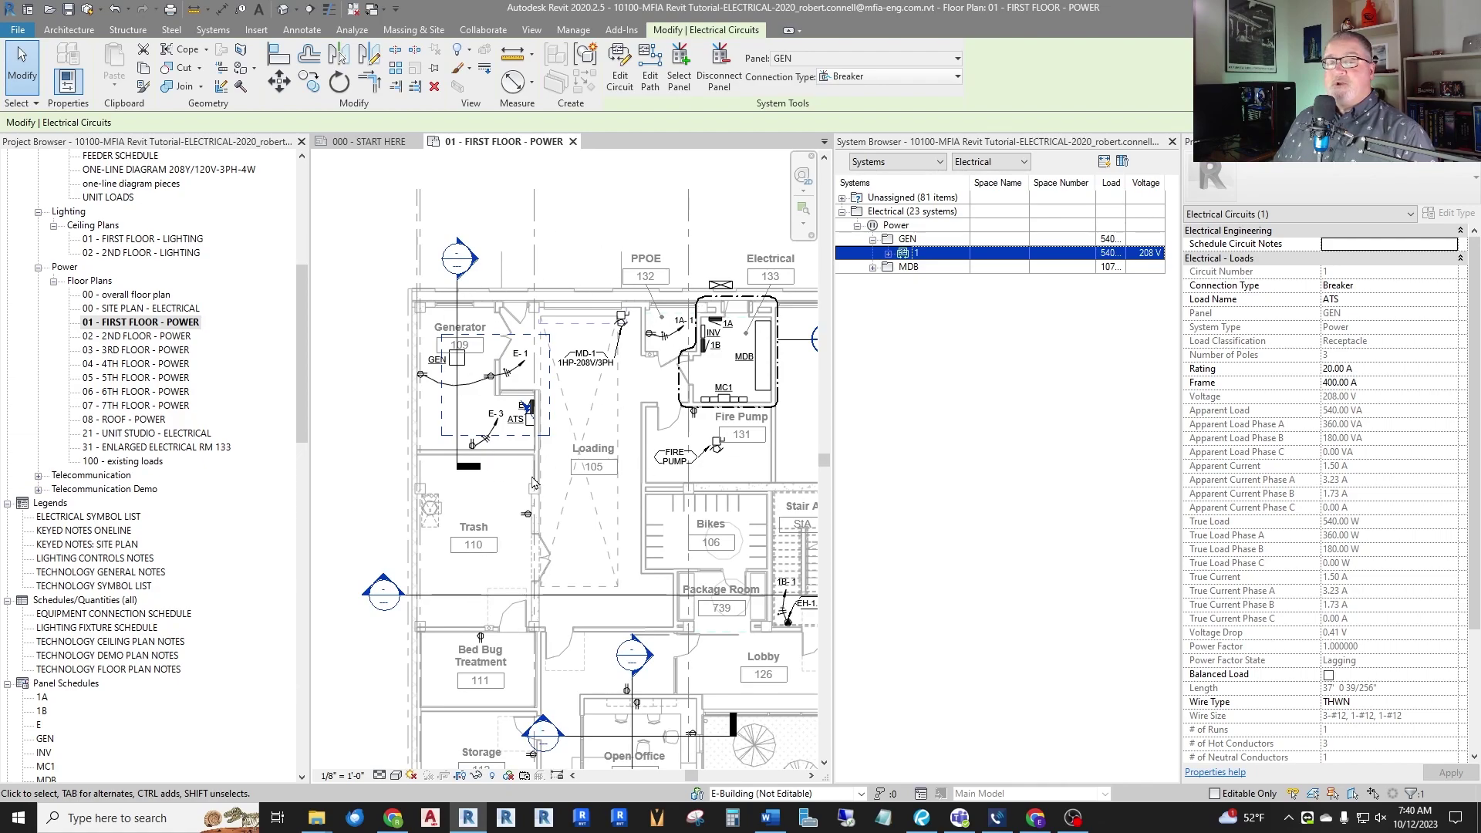
{"action": "left_click", "coordinate": [888, 254]}
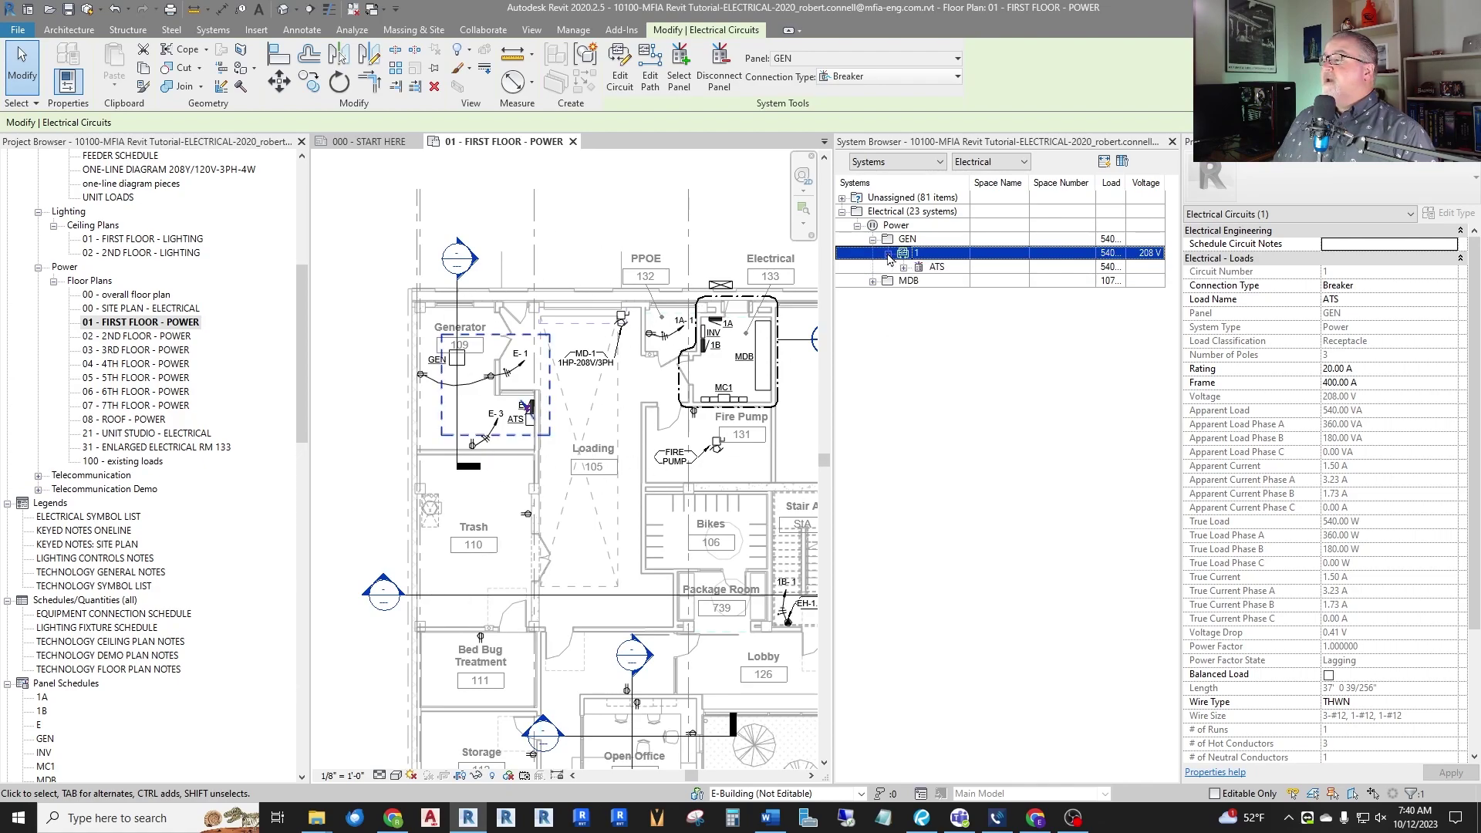
{"action": "left_click", "coordinate": [942, 268]}
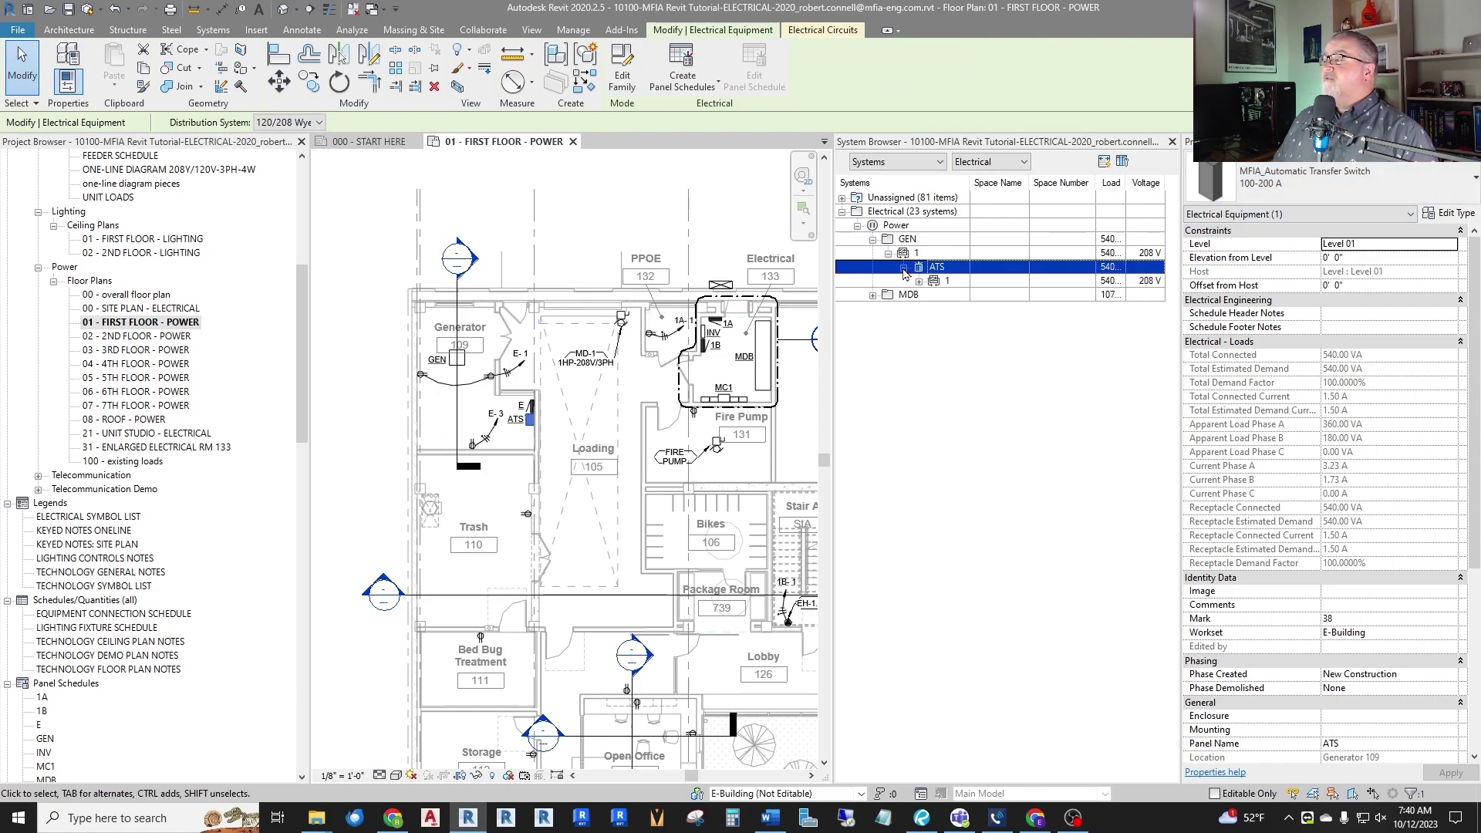
Expand the ATS's circuit 1 to panel E, list its circuits, and autofit the columns.
{"action": "left_click", "coordinate": [943, 283], "text": "ctrl"}
{"action": "left_click", "coordinate": [957, 282]}
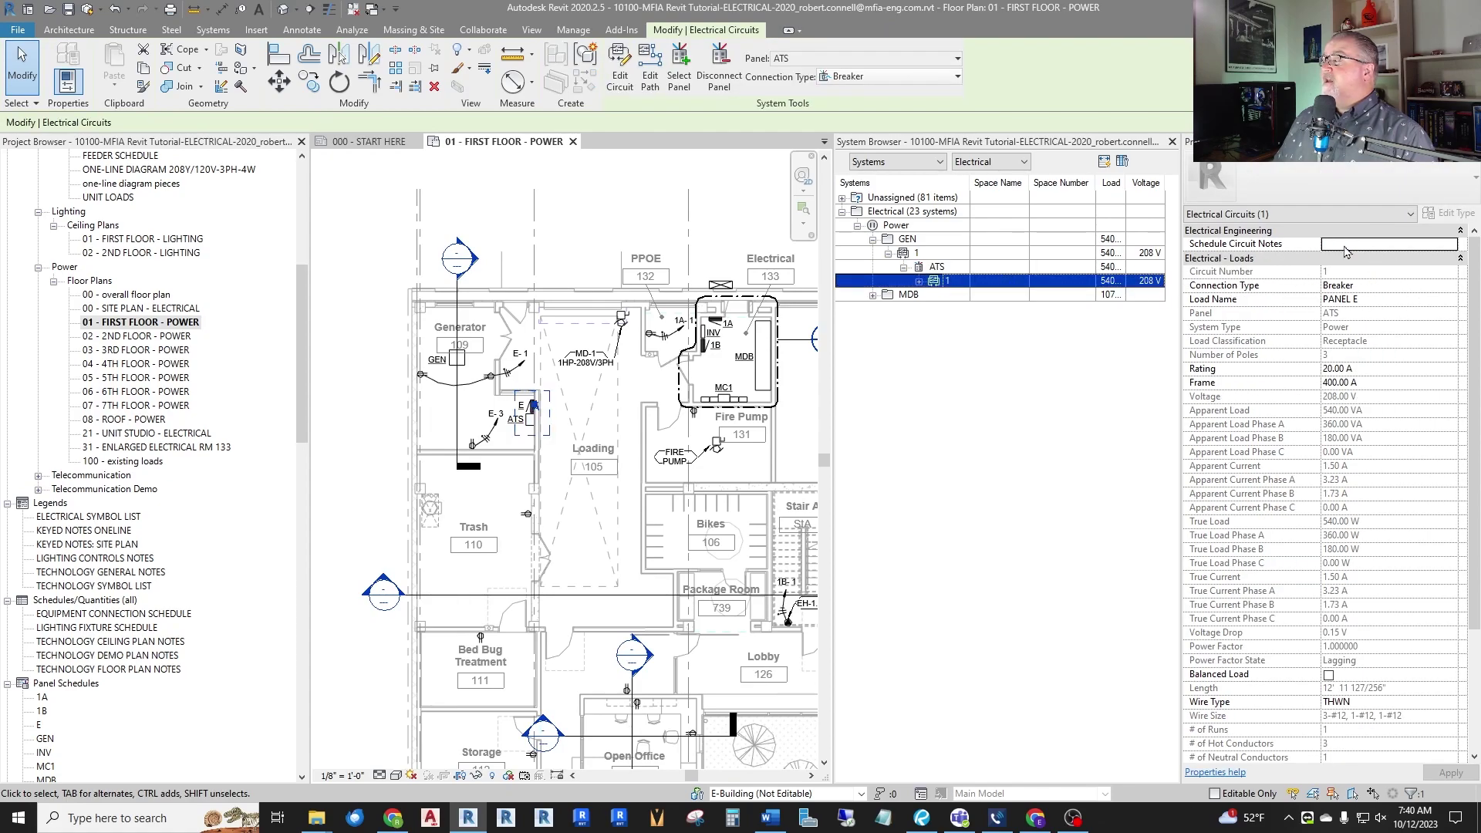
{"action": "left_click", "coordinate": [919, 282]}
{"action": "left_click", "coordinate": [932, 296]}
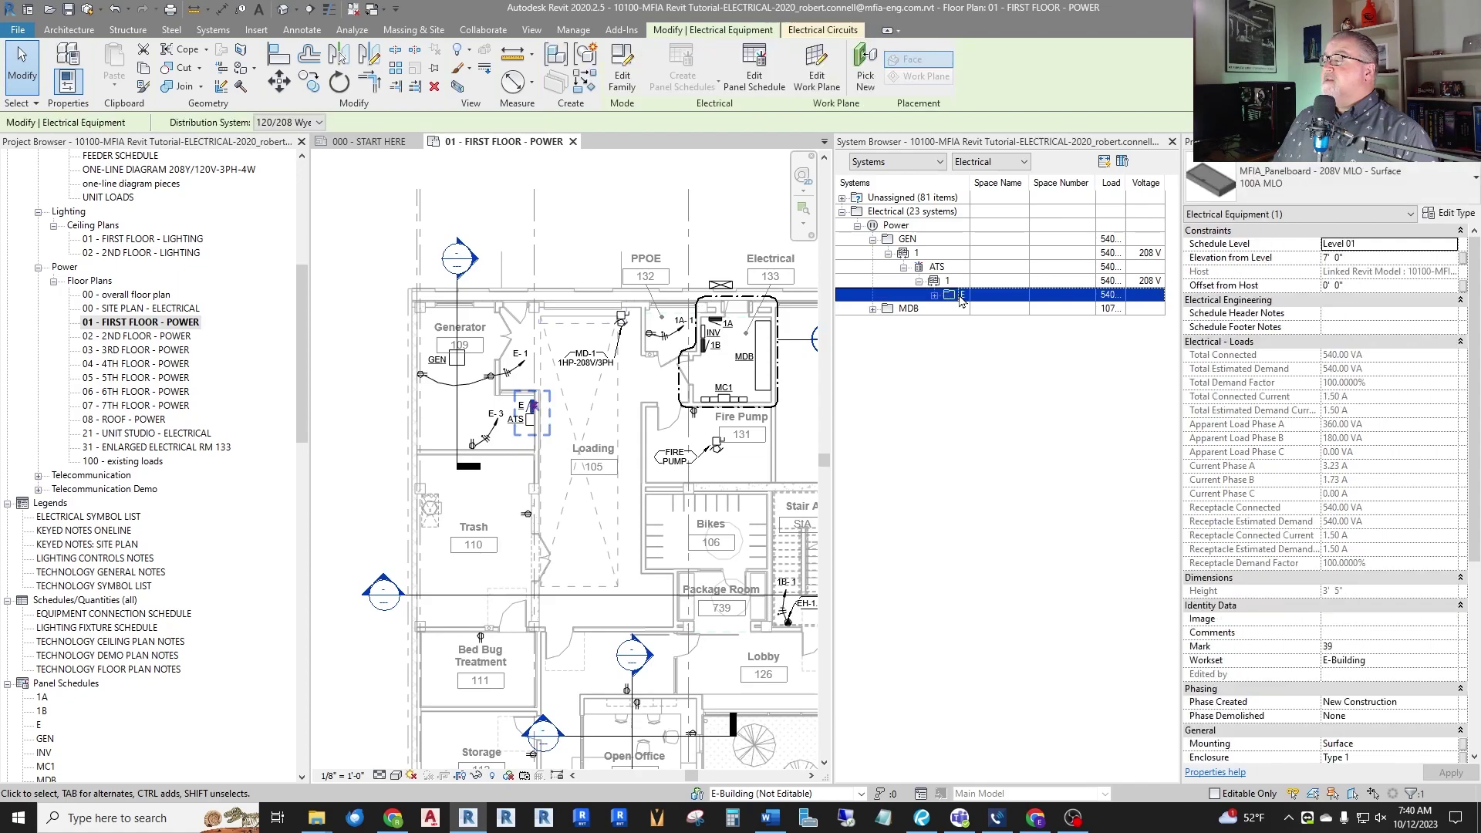
{"action": "left_click", "coordinate": [934, 295]}
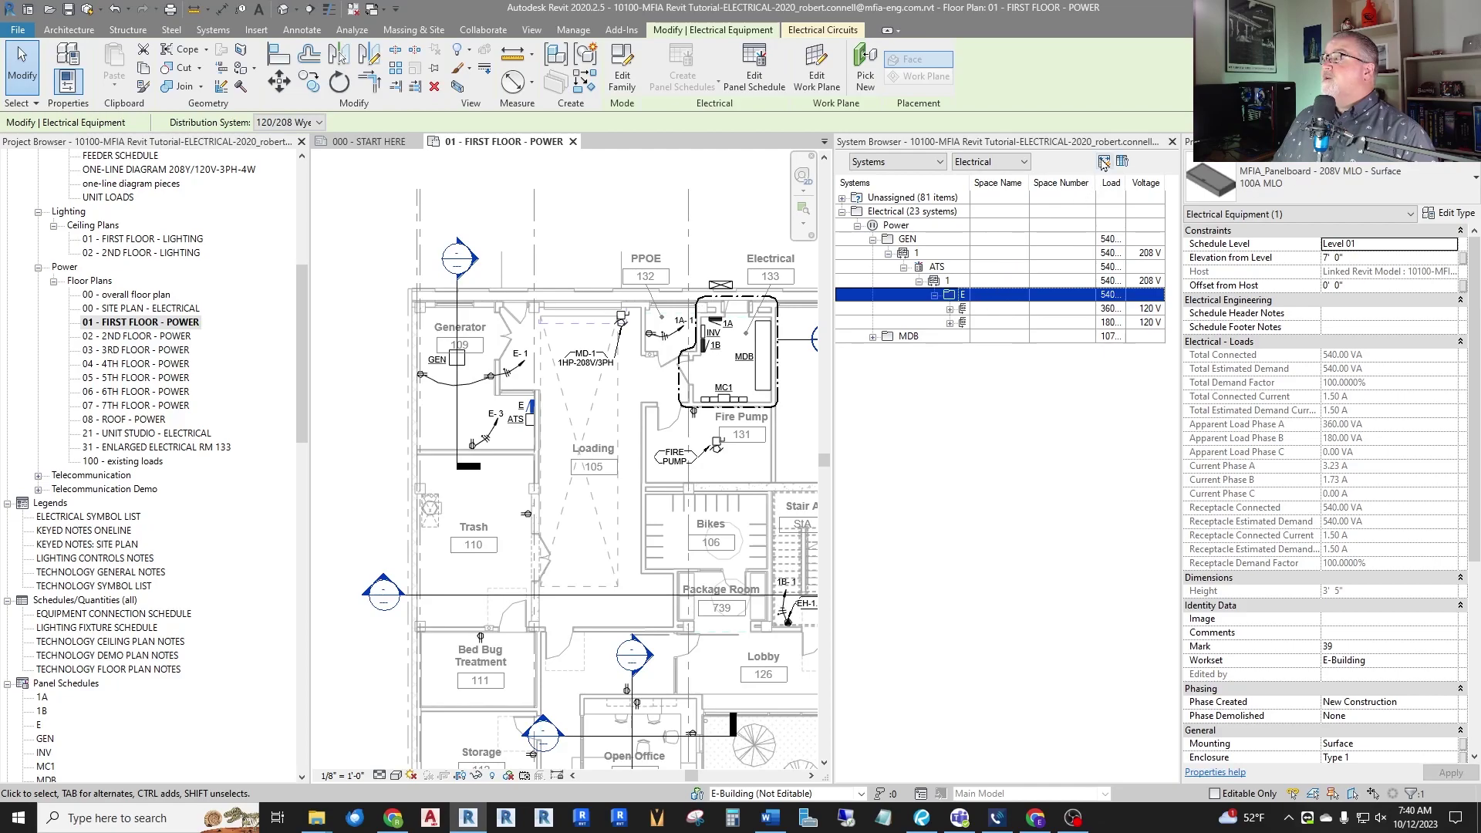
{"action": "left_click", "coordinate": [1105, 161]}
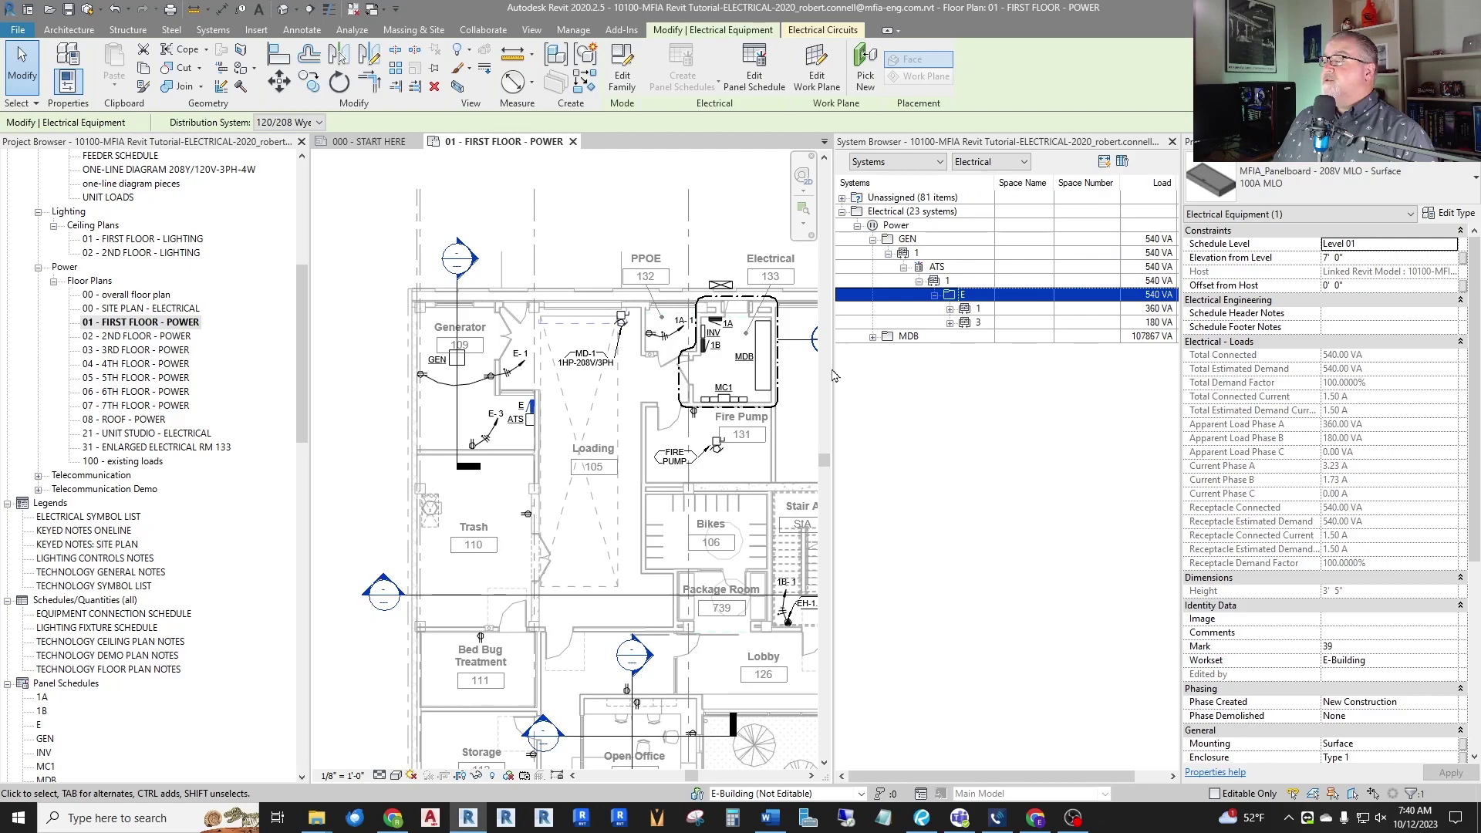
Resize the panes so voltages and labels show, and inspect panel E's circuits 1 and 3.
{"action": "left_click_drag", "start_coordinate": [833, 356], "coordinate": [792, 356]}
{"action": "left_click_drag", "start_coordinate": [1136, 363], "coordinate": [1313, 364]}
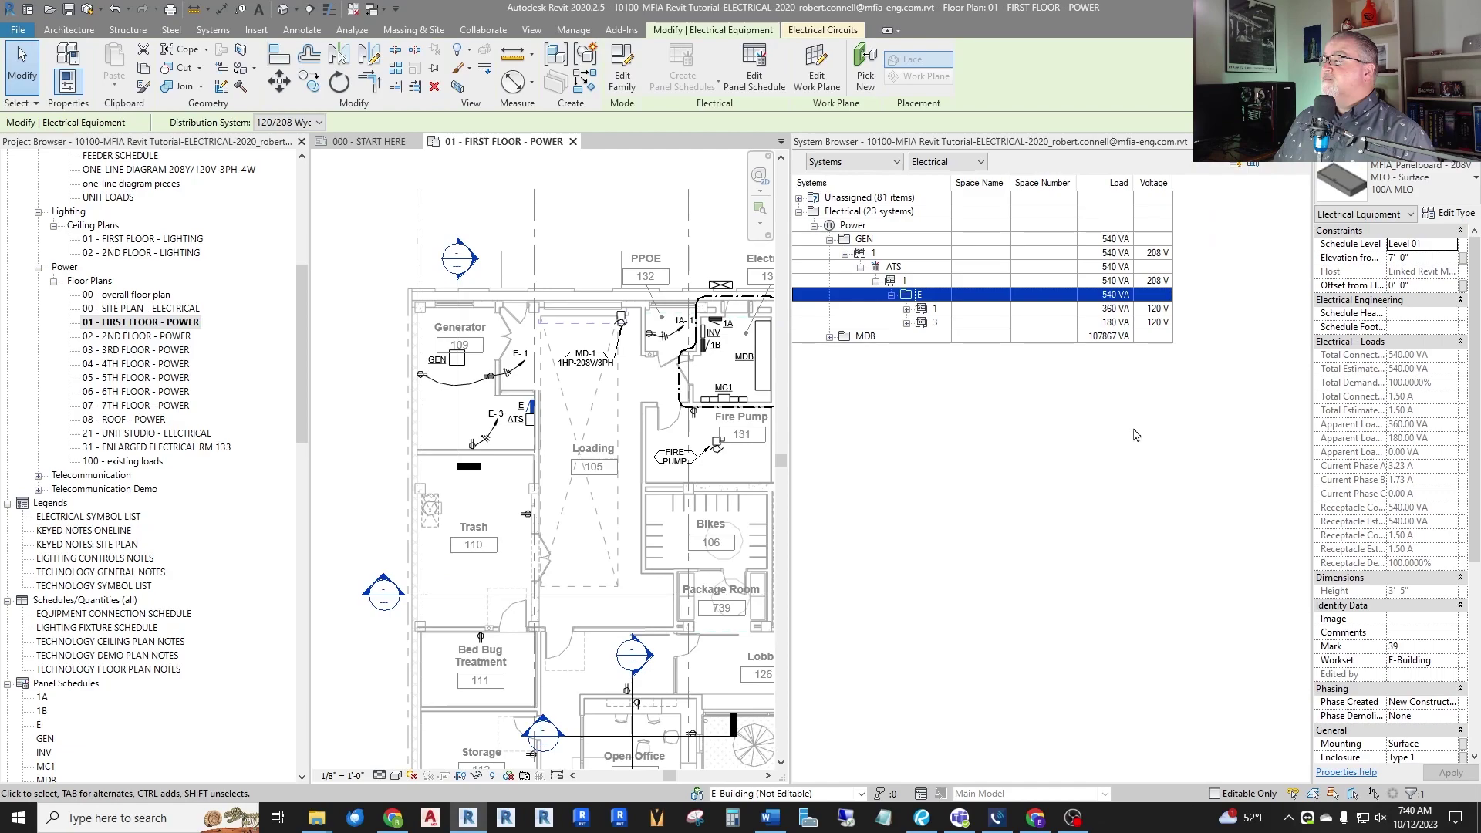
{"action": "left_click", "coordinate": [936, 309]}
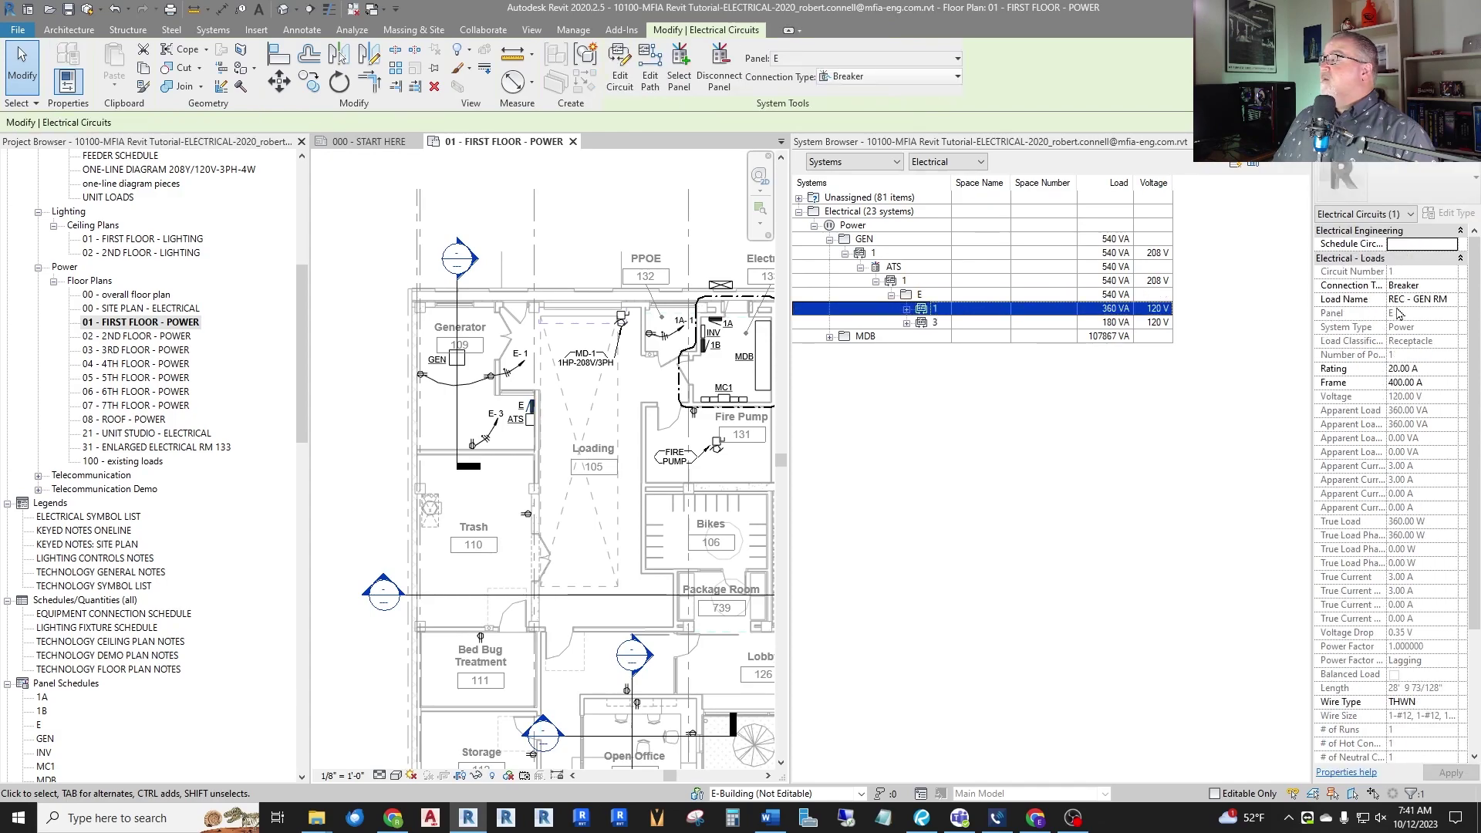
{"action": "left_click", "coordinate": [936, 324]}
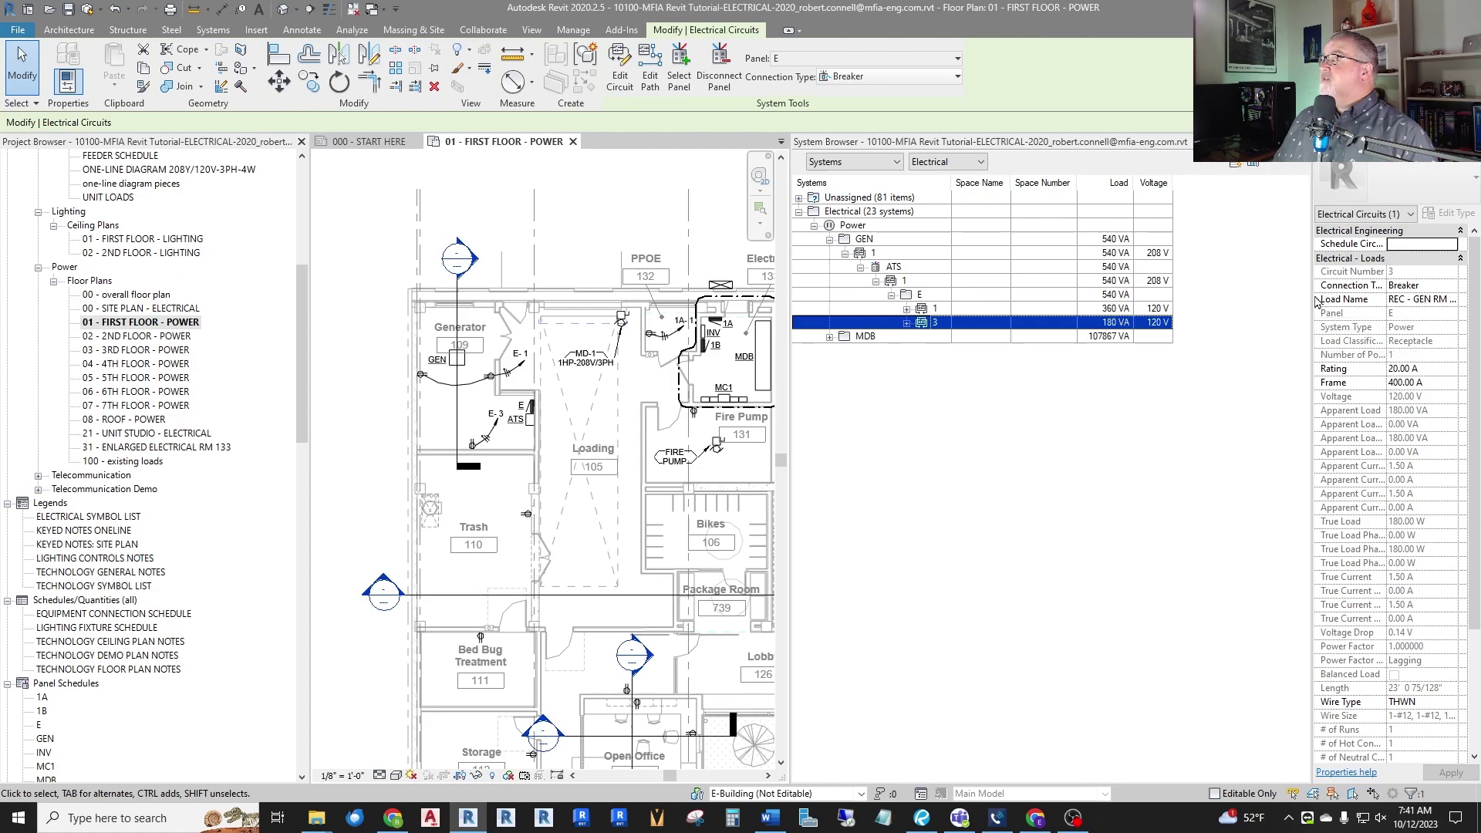
{"action": "left_click_drag", "start_coordinate": [1311, 299], "coordinate": [1194, 322]}
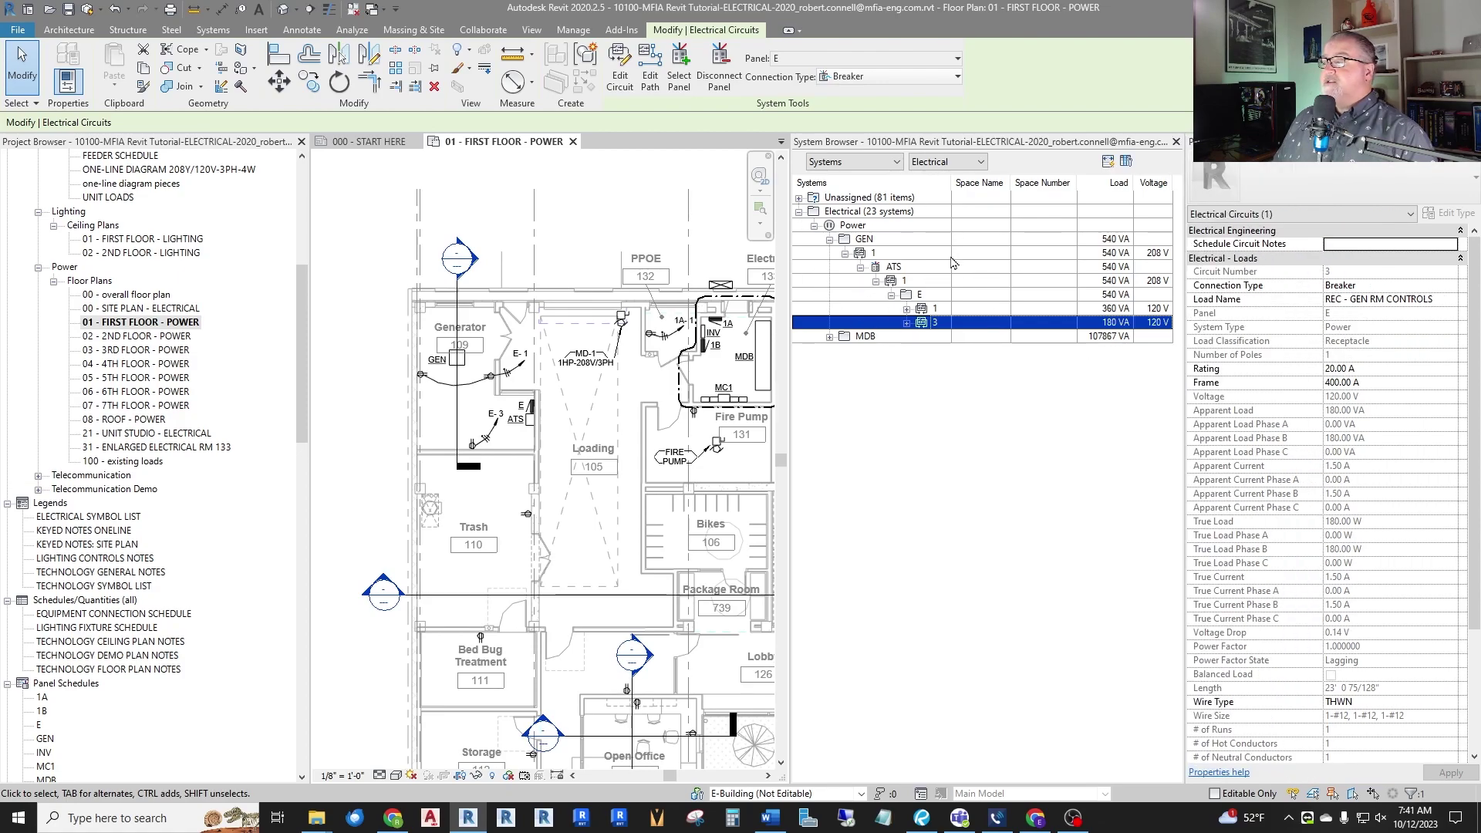
{"action": "left_click", "coordinate": [926, 283], "text": "ctrl"}
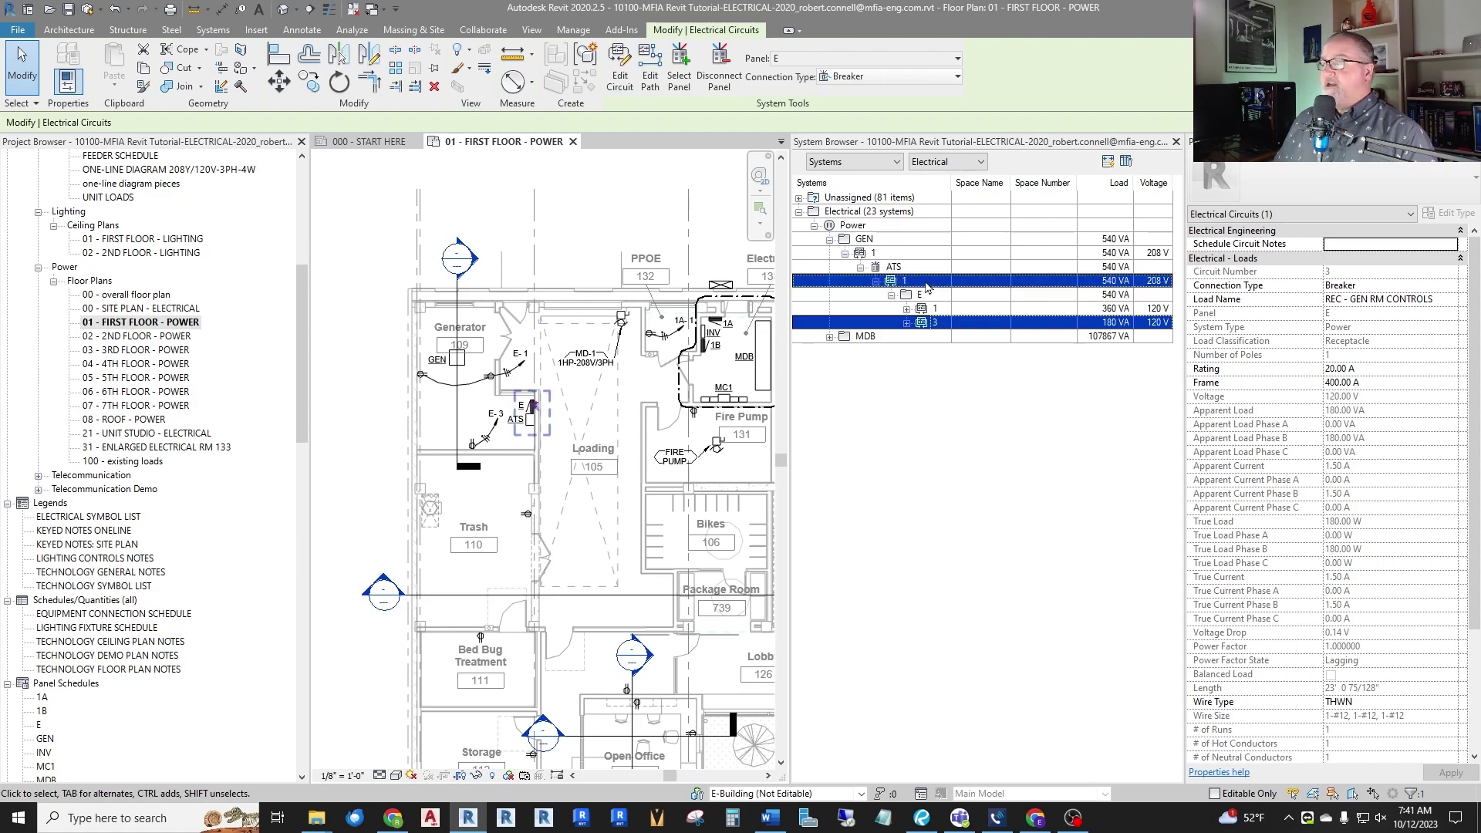
{"action": "left_click", "coordinate": [980, 322]}
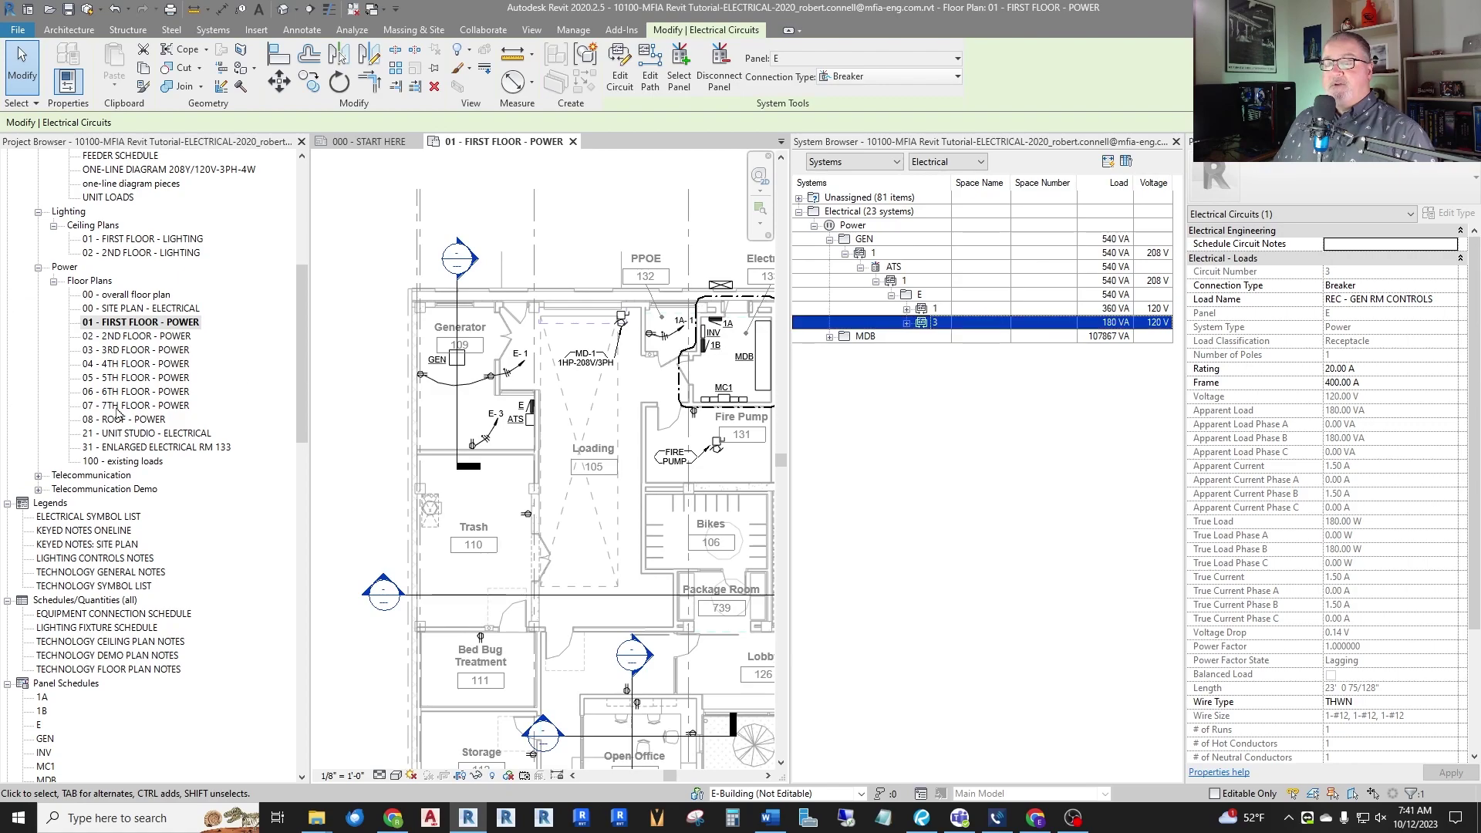
Expand panel E's circuit 1 and select one of its two 180 VA duplex receptacles.
{"action": "left_click_drag", "start_coordinate": [302, 370], "coordinate": [306, 222]}
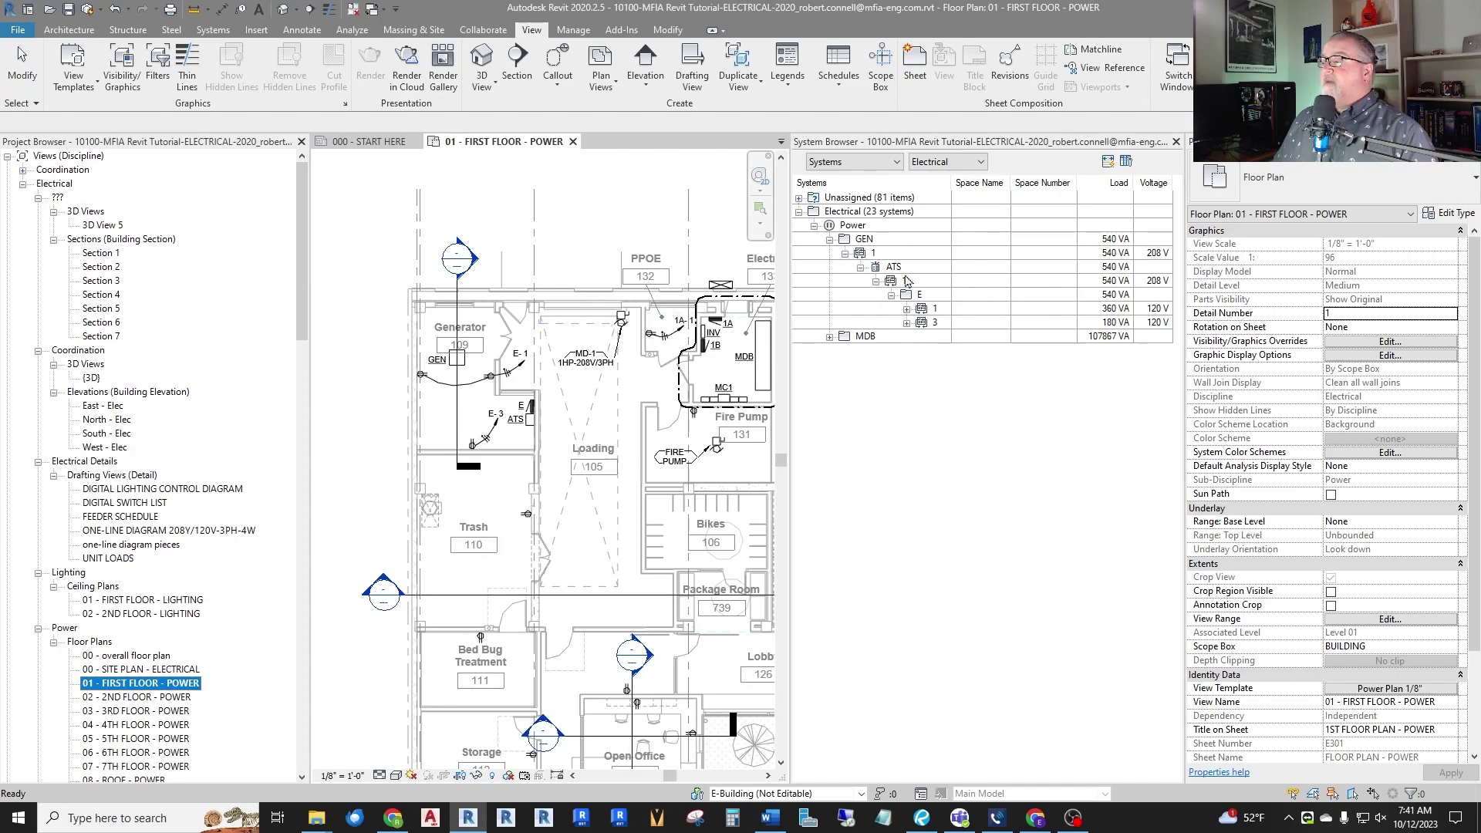
{"action": "left_click", "coordinate": [933, 322]}
{"action": "left_click", "coordinate": [851, 257]}
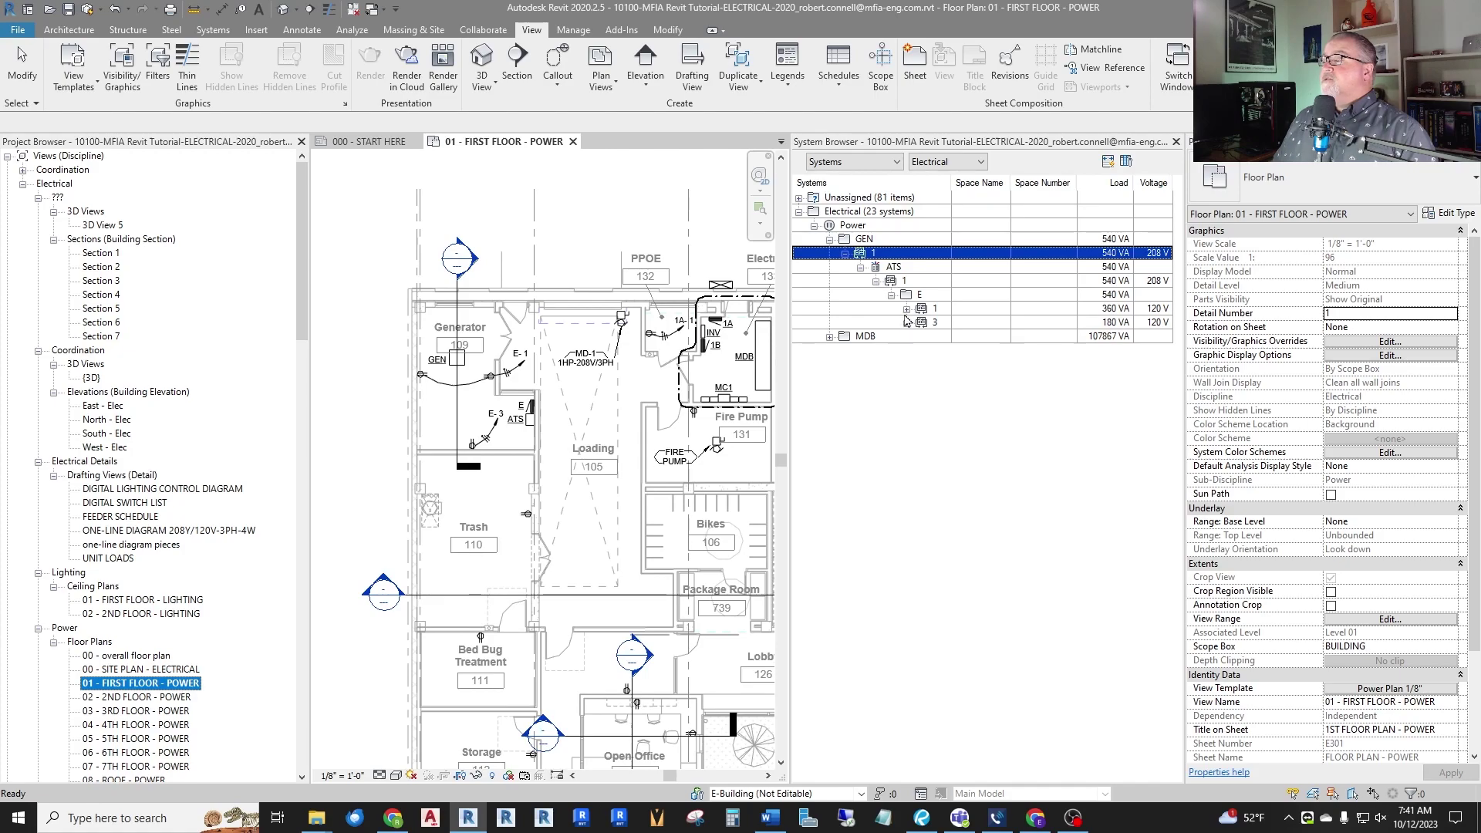
{"action": "left_click", "coordinate": [908, 310]}
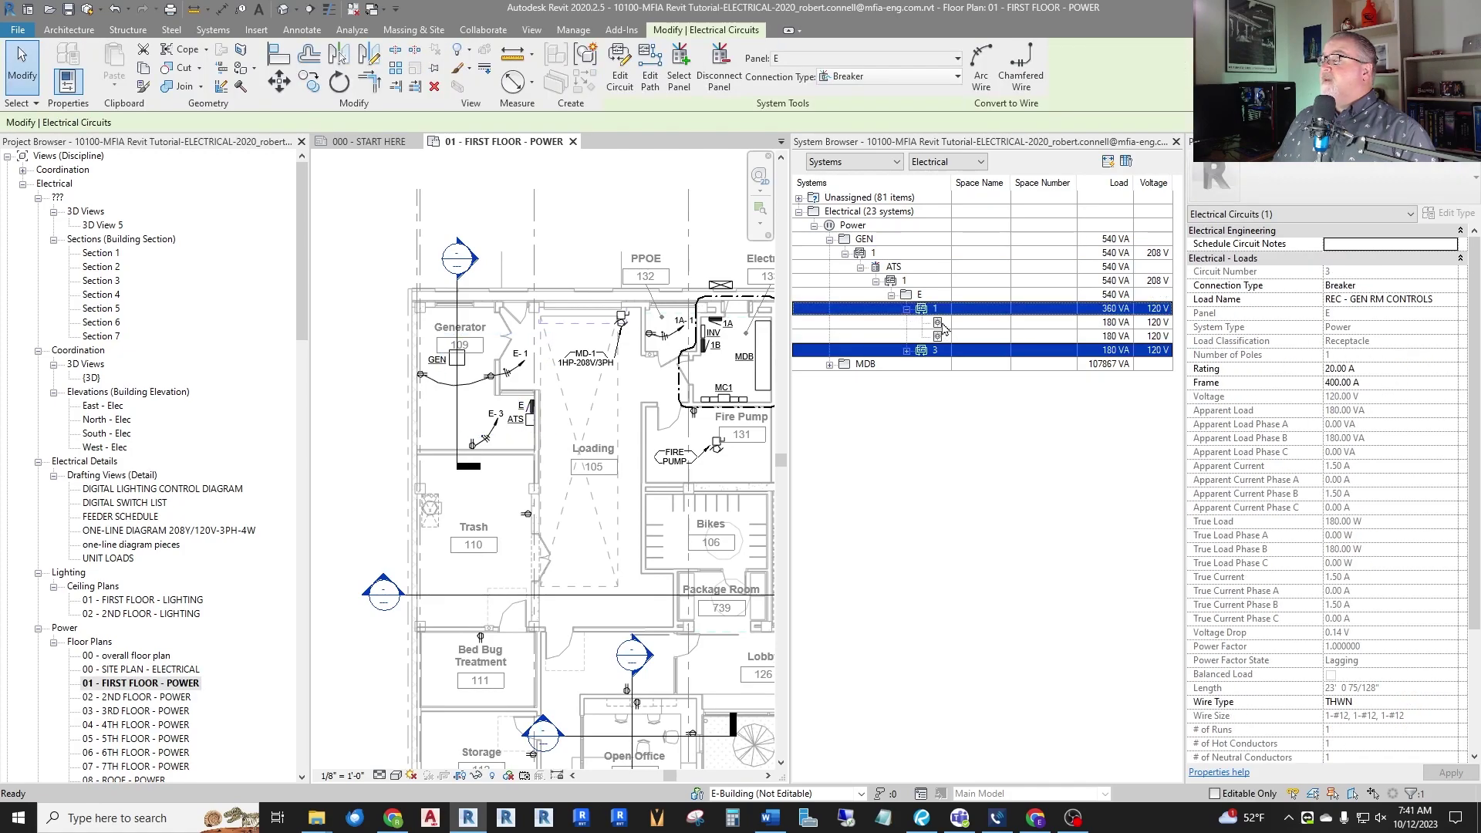
{"action": "left_click", "coordinate": [942, 324]}
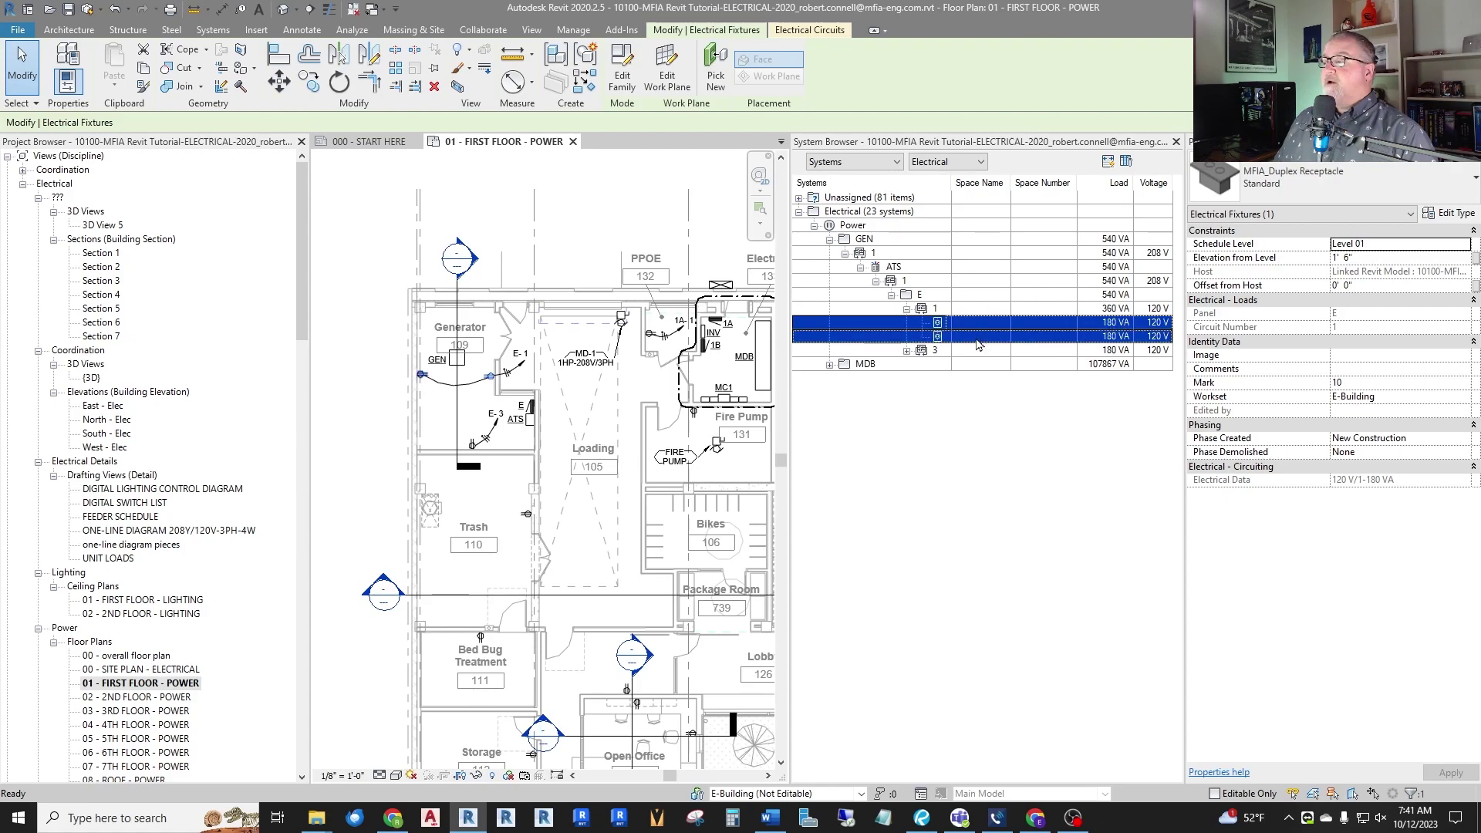
Expand MDB and its circuits 1, 2 and 3 to reveal panels 1A, 1B and MC1.
{"action": "left_click", "coordinate": [829, 365]}
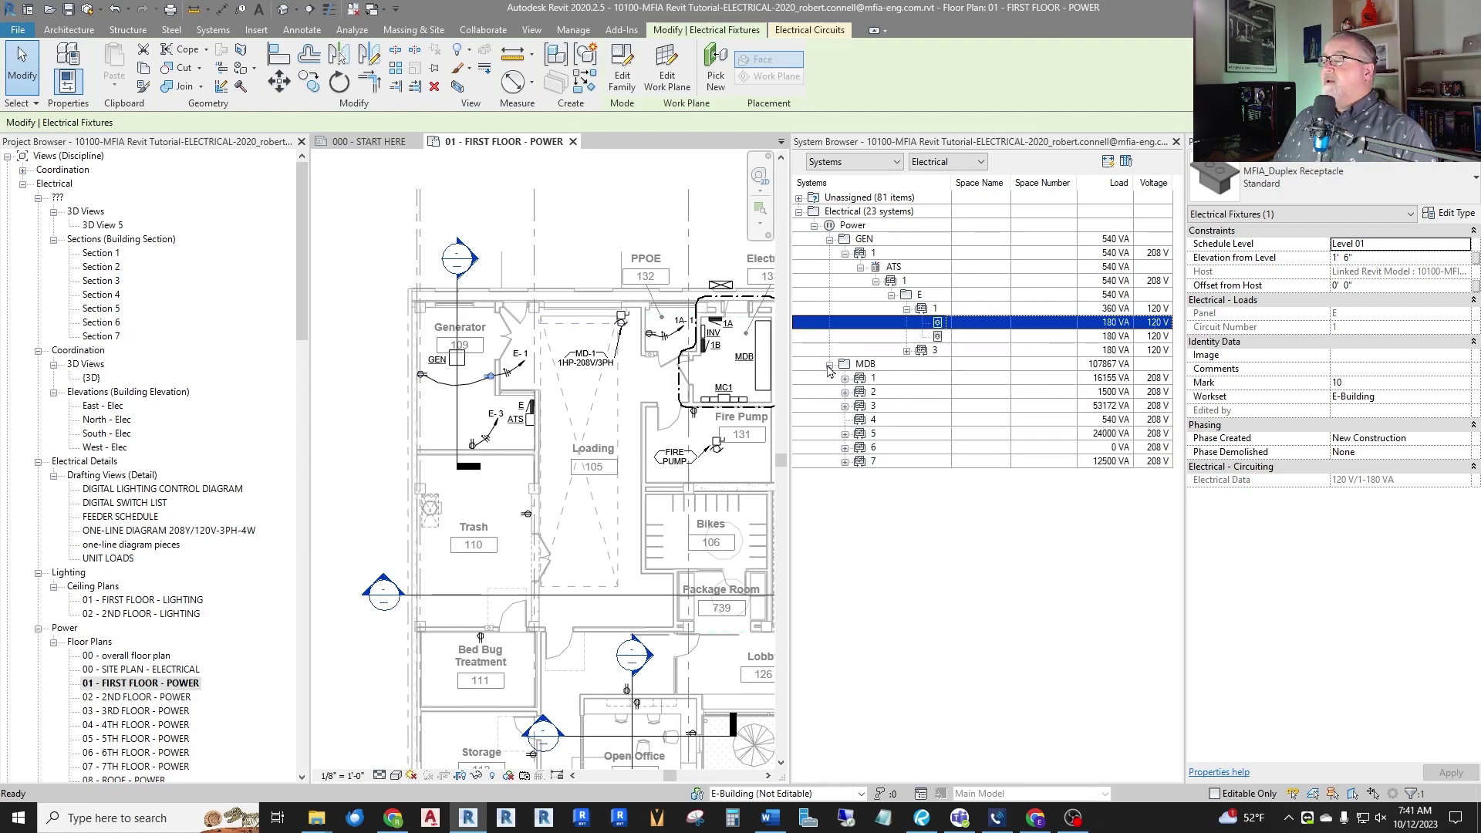
{"action": "left_click", "coordinate": [858, 365], "text": "ctrl"}
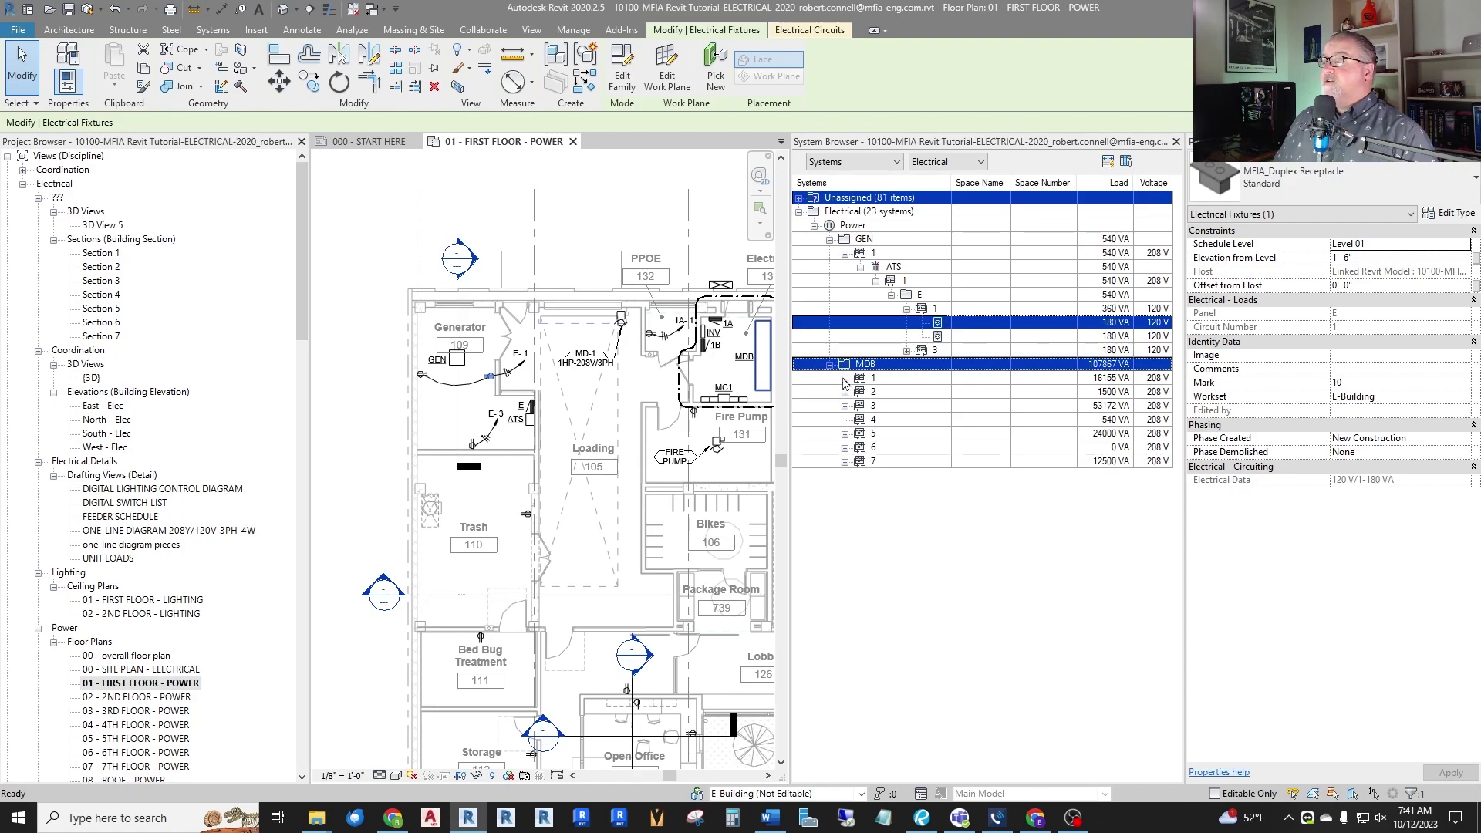
{"action": "left_click", "coordinate": [844, 379]}
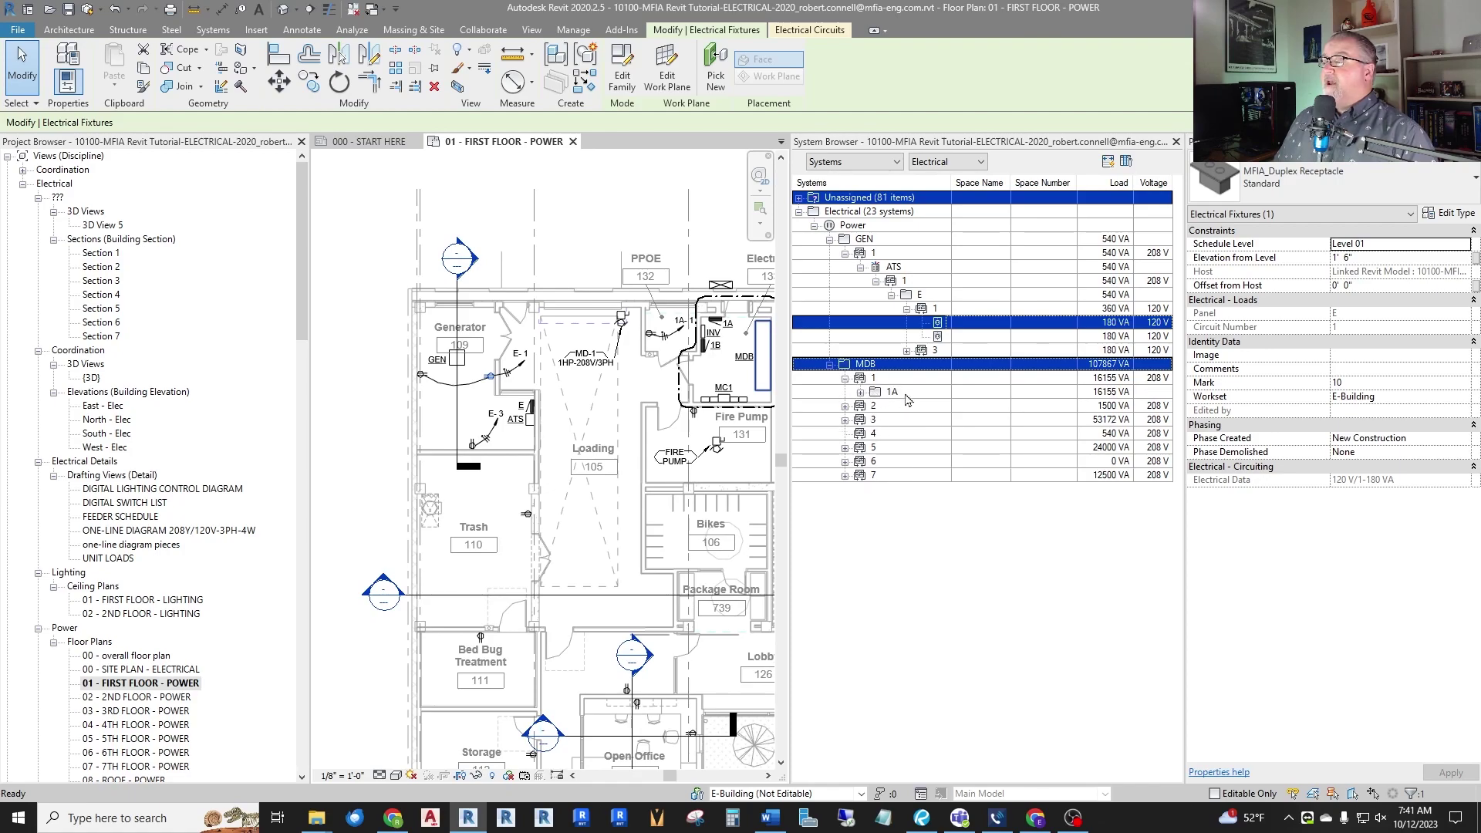
{"action": "left_click", "coordinate": [906, 393]}
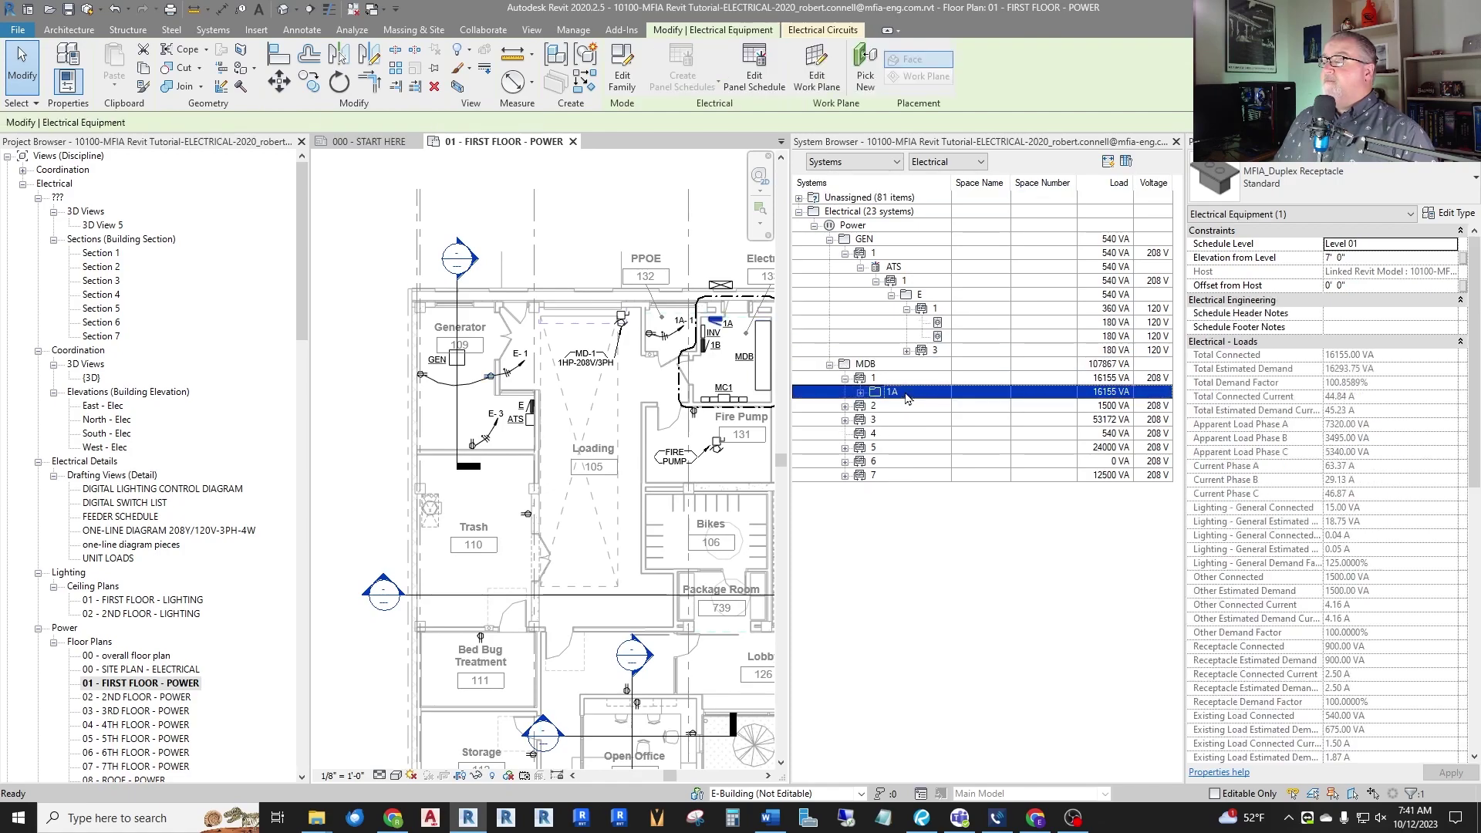
{"action": "left_click", "coordinate": [845, 406]}
{"action": "left_click", "coordinate": [845, 434]}
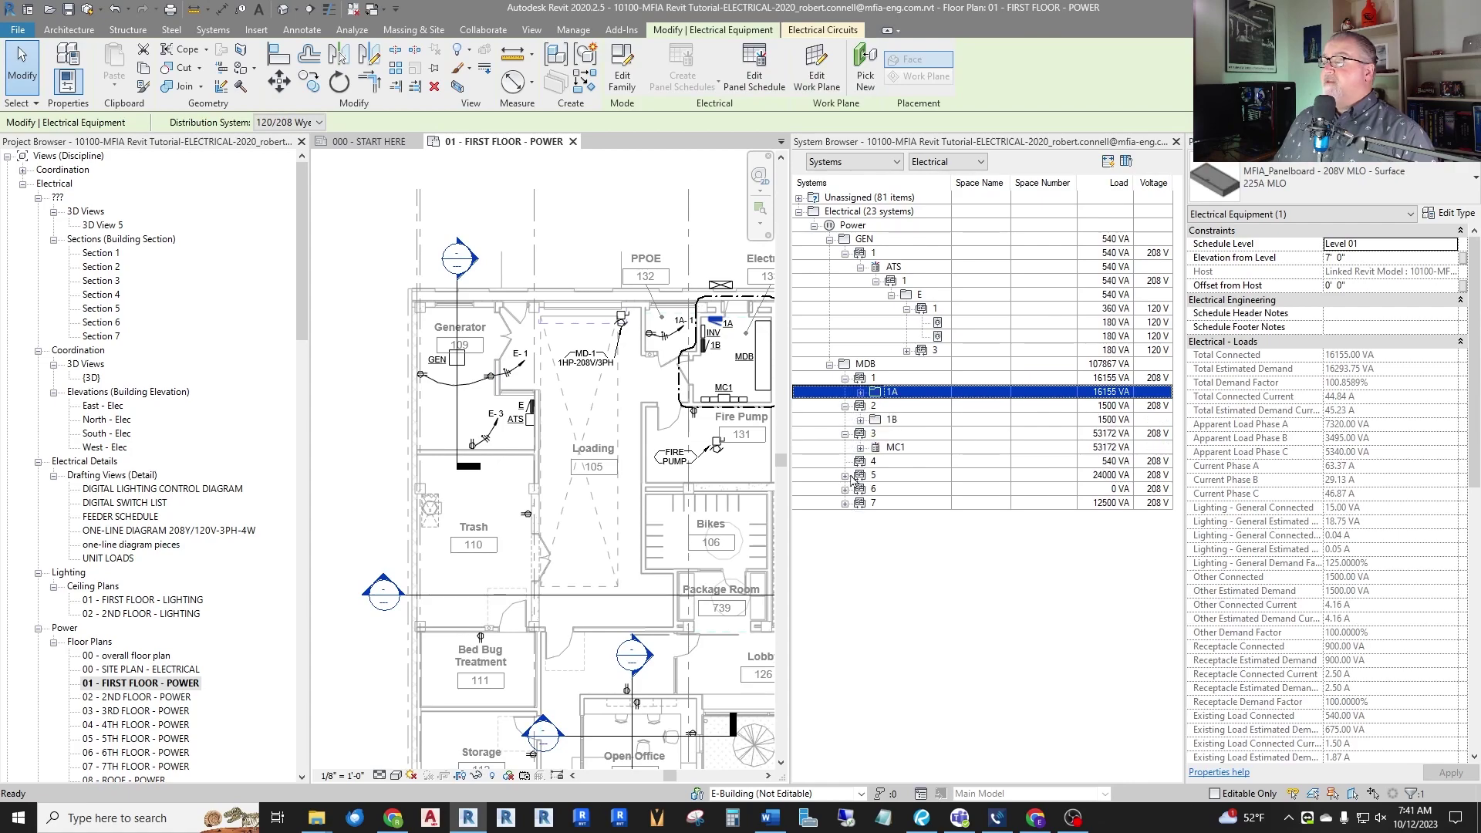
Compare loads by selecting MDB circuits 4, 6, 5 and 2, and checking MC1.
{"action": "left_click", "coordinate": [875, 463]}
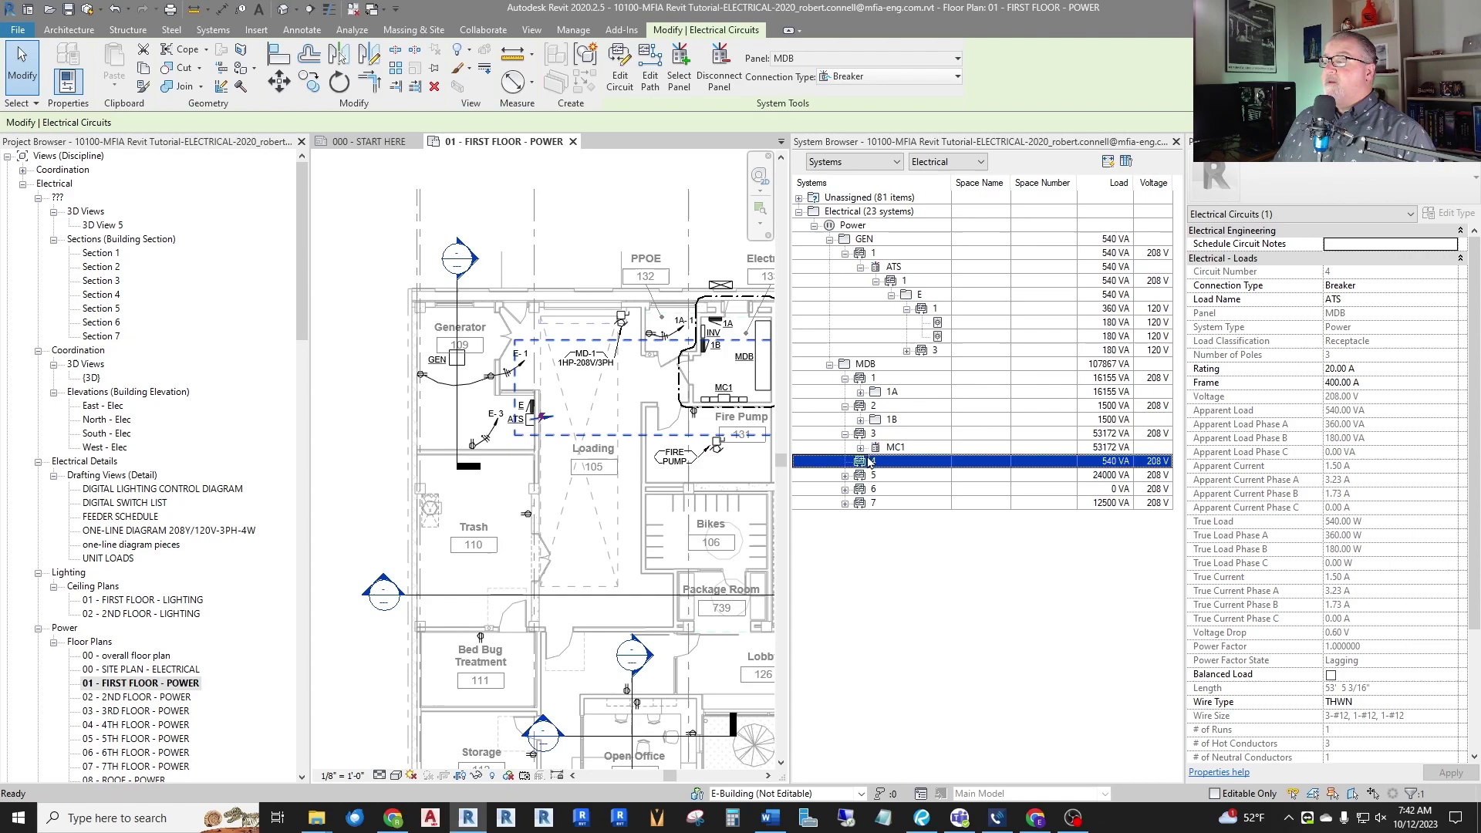
{"action": "left_click", "coordinate": [894, 490], "text": "ctrl"}
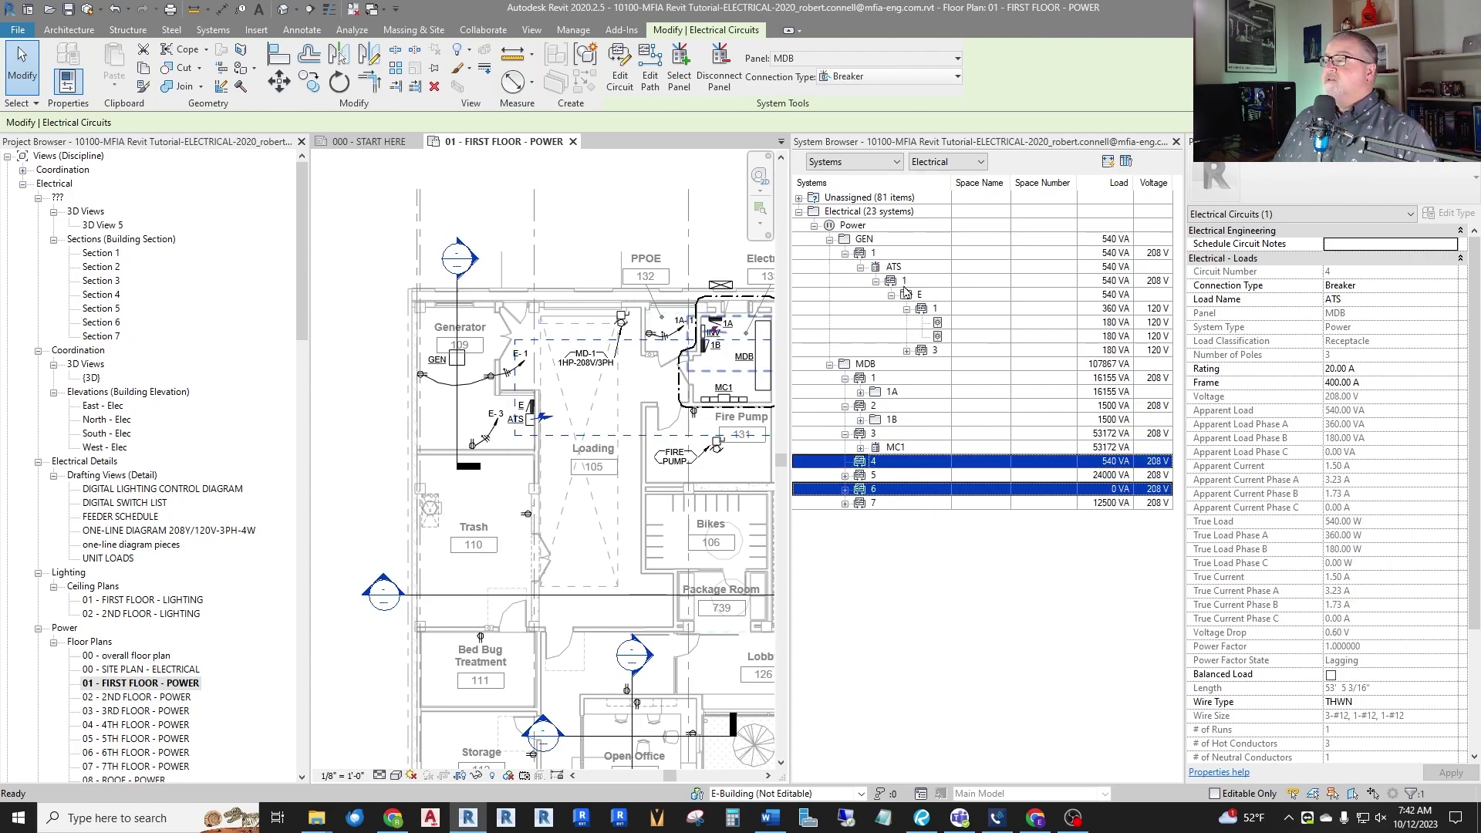
{"action": "left_click", "coordinate": [899, 448]}
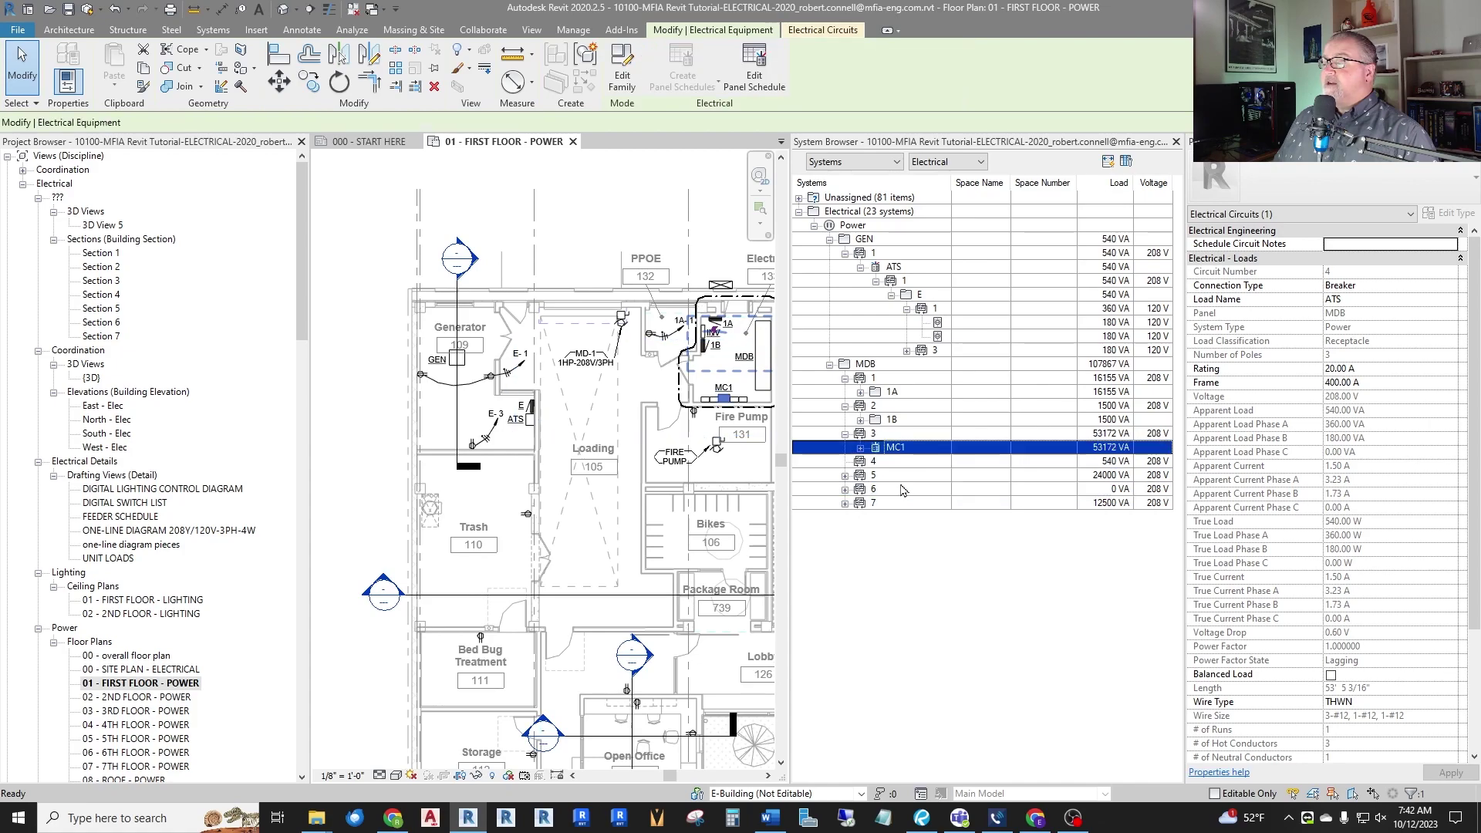
{"action": "left_click", "coordinate": [887, 463]}
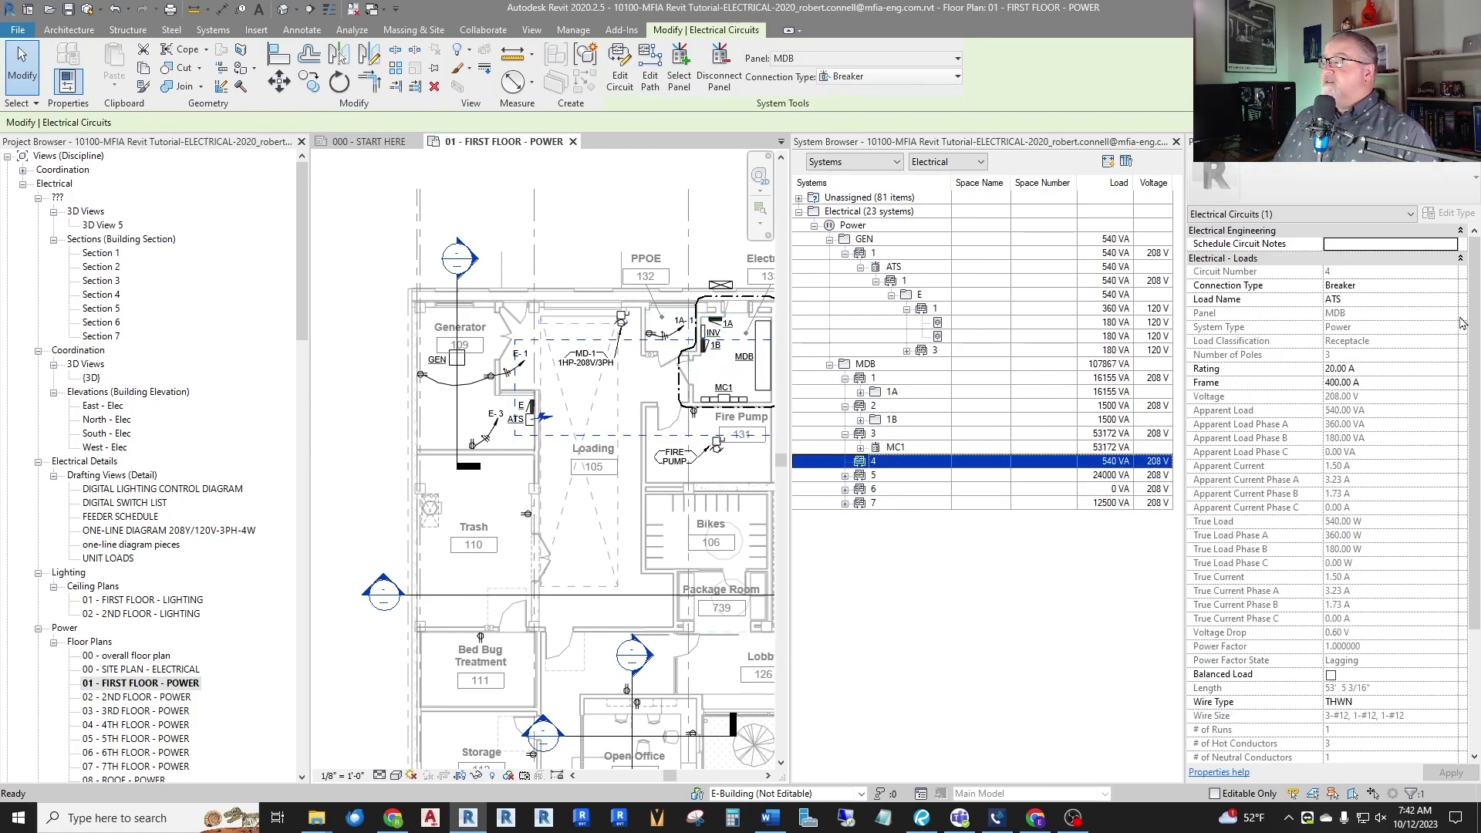
{"action": "left_click", "coordinate": [873, 475], "text": "ctrl"}
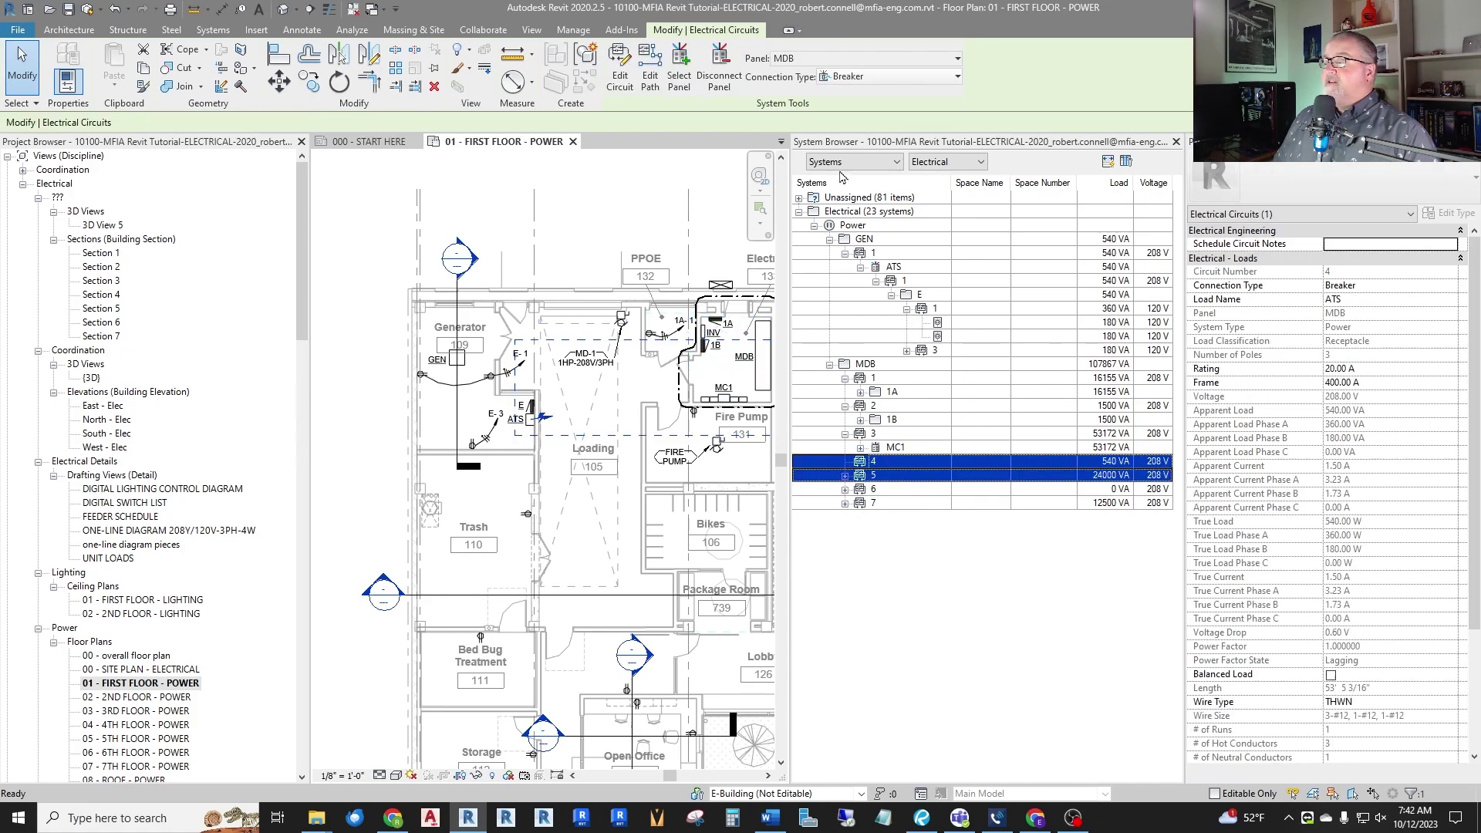
{"action": "left_click", "coordinate": [903, 411], "text": "ctrl"}
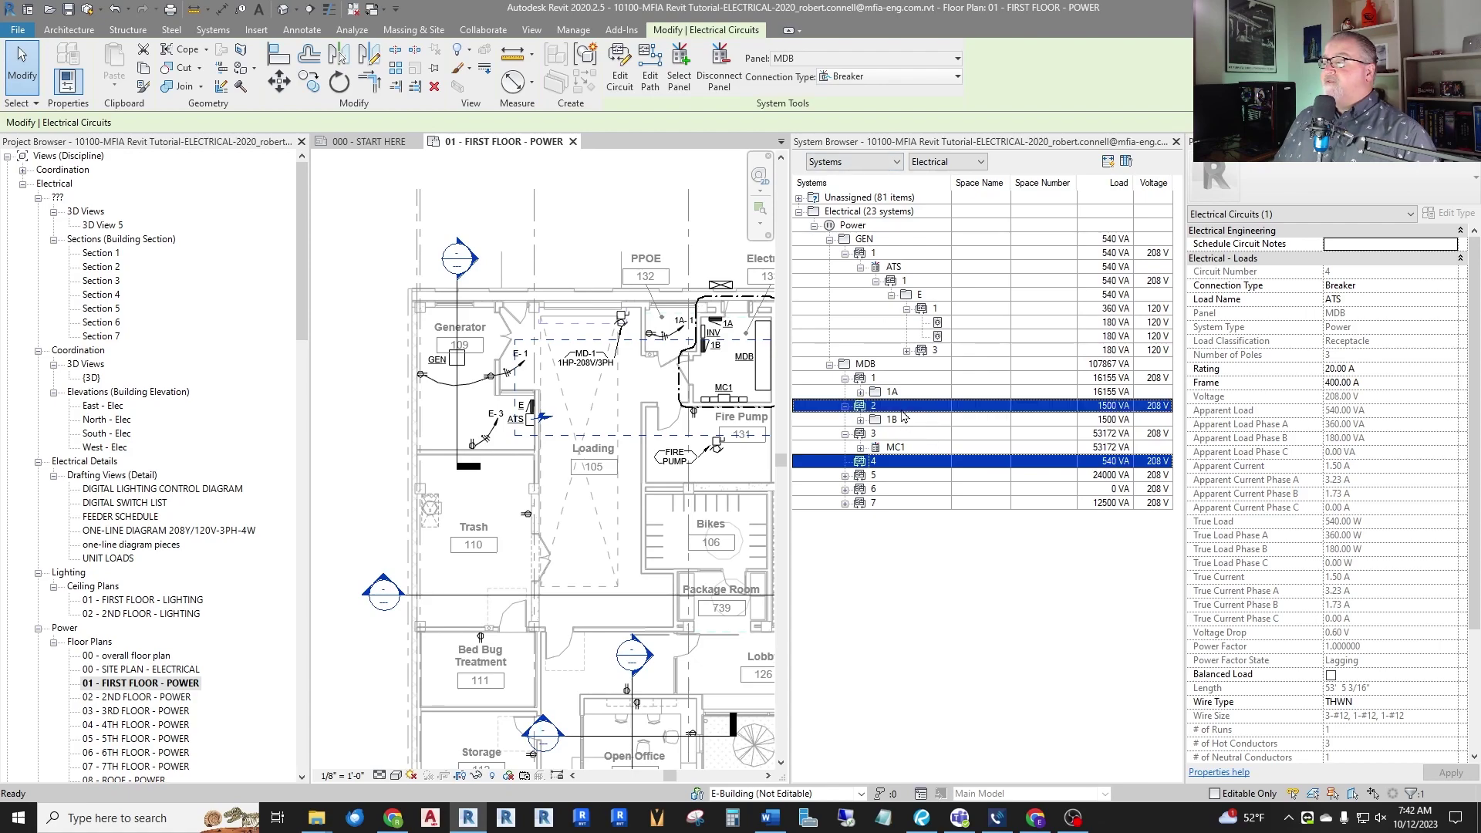
Select panel E circuit 1's duplex receptacle (120 V, 180 VA) and zoom the plan around it.
{"action": "left_click", "coordinate": [893, 267]}
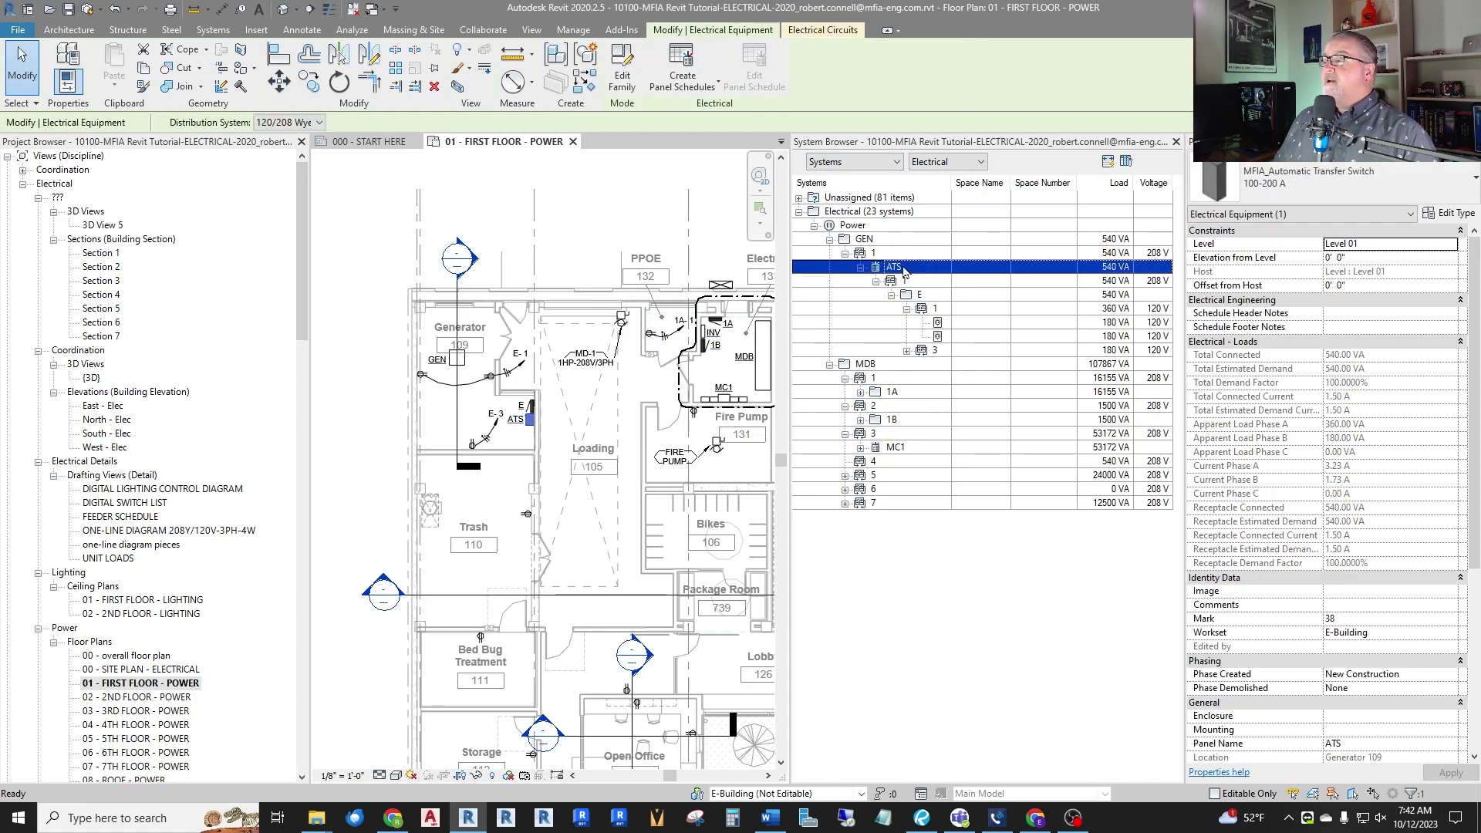
{"action": "scroll", "coordinate": [500, 443], "scroll_direction": "down", "scroll_amount": 2}
{"action": "scroll", "coordinate": [524, 463], "scroll_direction": "up", "scroll_amount": 2}
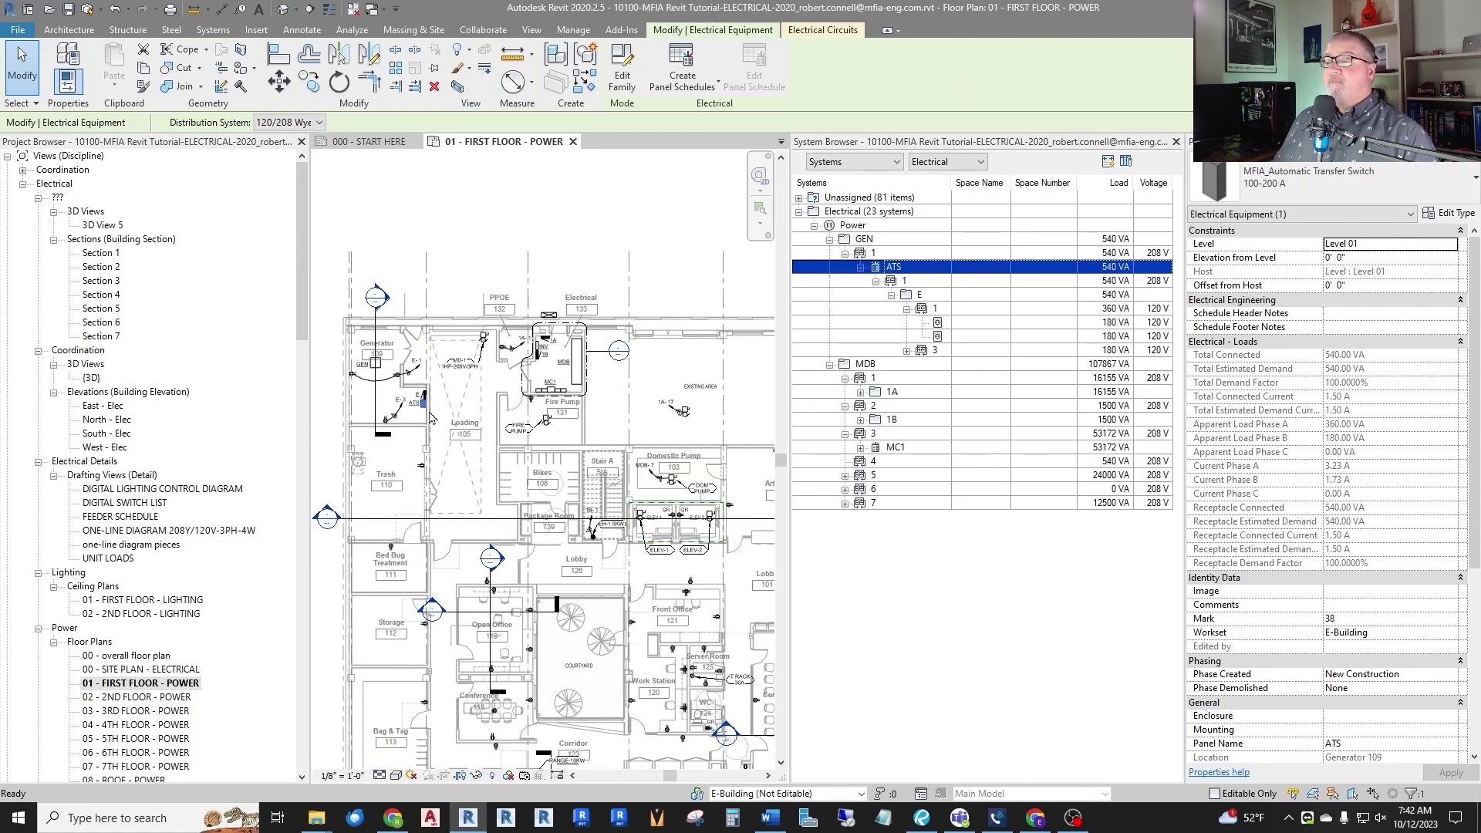
{"action": "scroll", "coordinate": [430, 418], "scroll_direction": "up", "scroll_amount": 5}
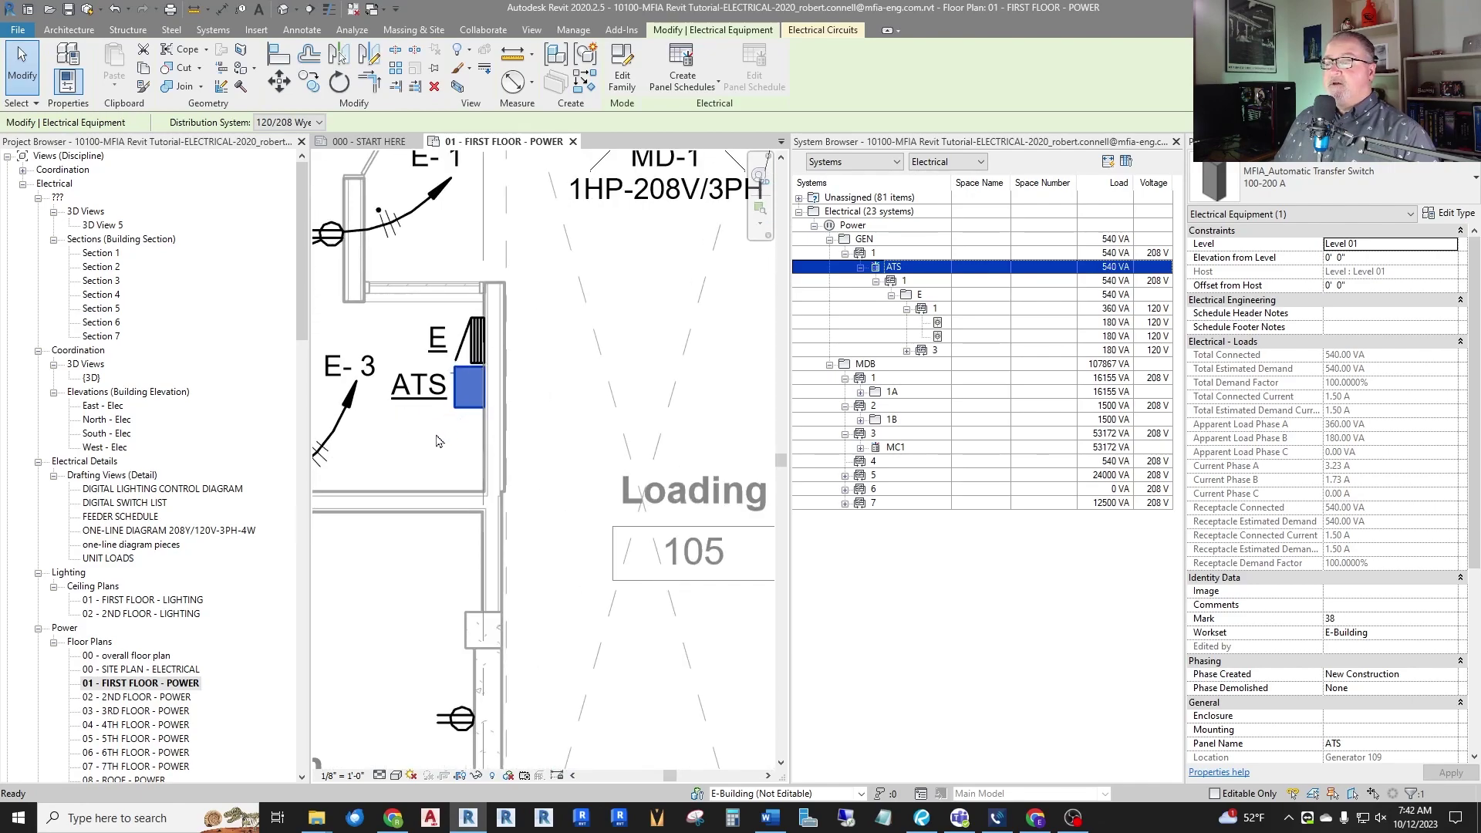
{"action": "scroll", "coordinate": [437, 442], "scroll_direction": "down", "scroll_amount": 5}
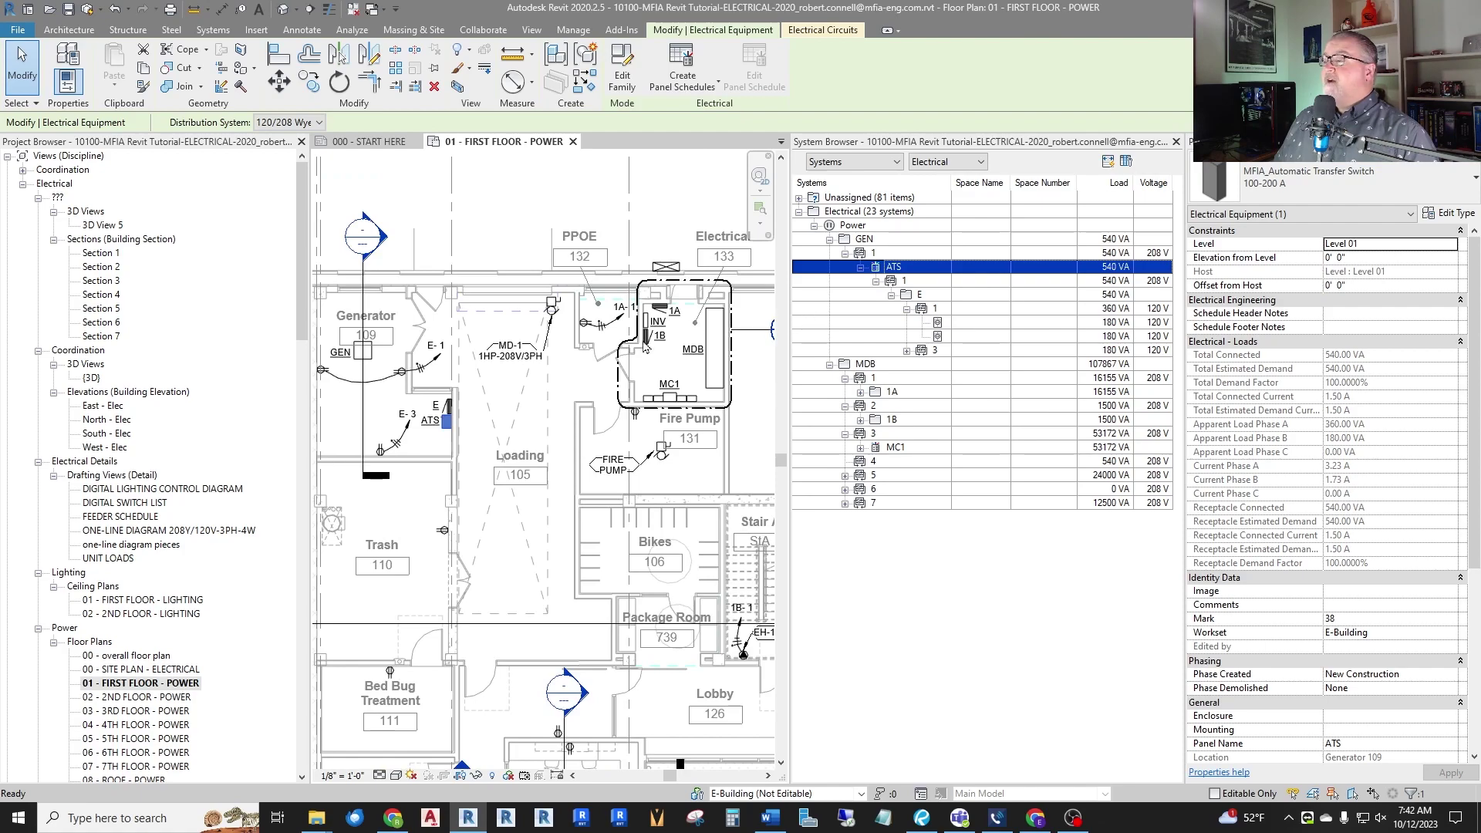
{"action": "scroll", "coordinate": [497, 376], "scroll_direction": "down", "scroll_amount": 3}
{"action": "scroll", "coordinate": [497, 376], "scroll_direction": "up", "scroll_amount": 3}
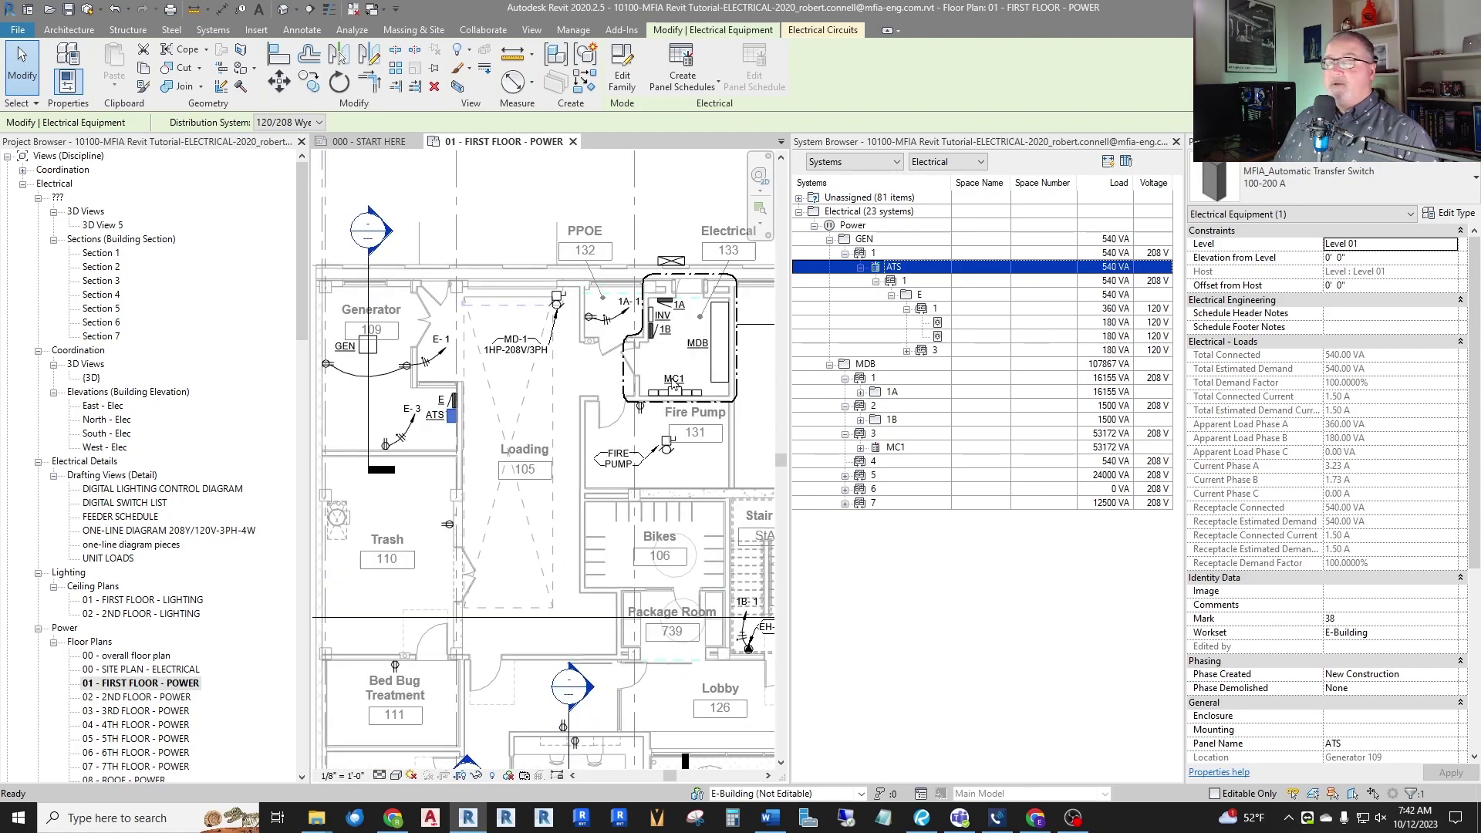
{"action": "left_click", "coordinate": [949, 324]}
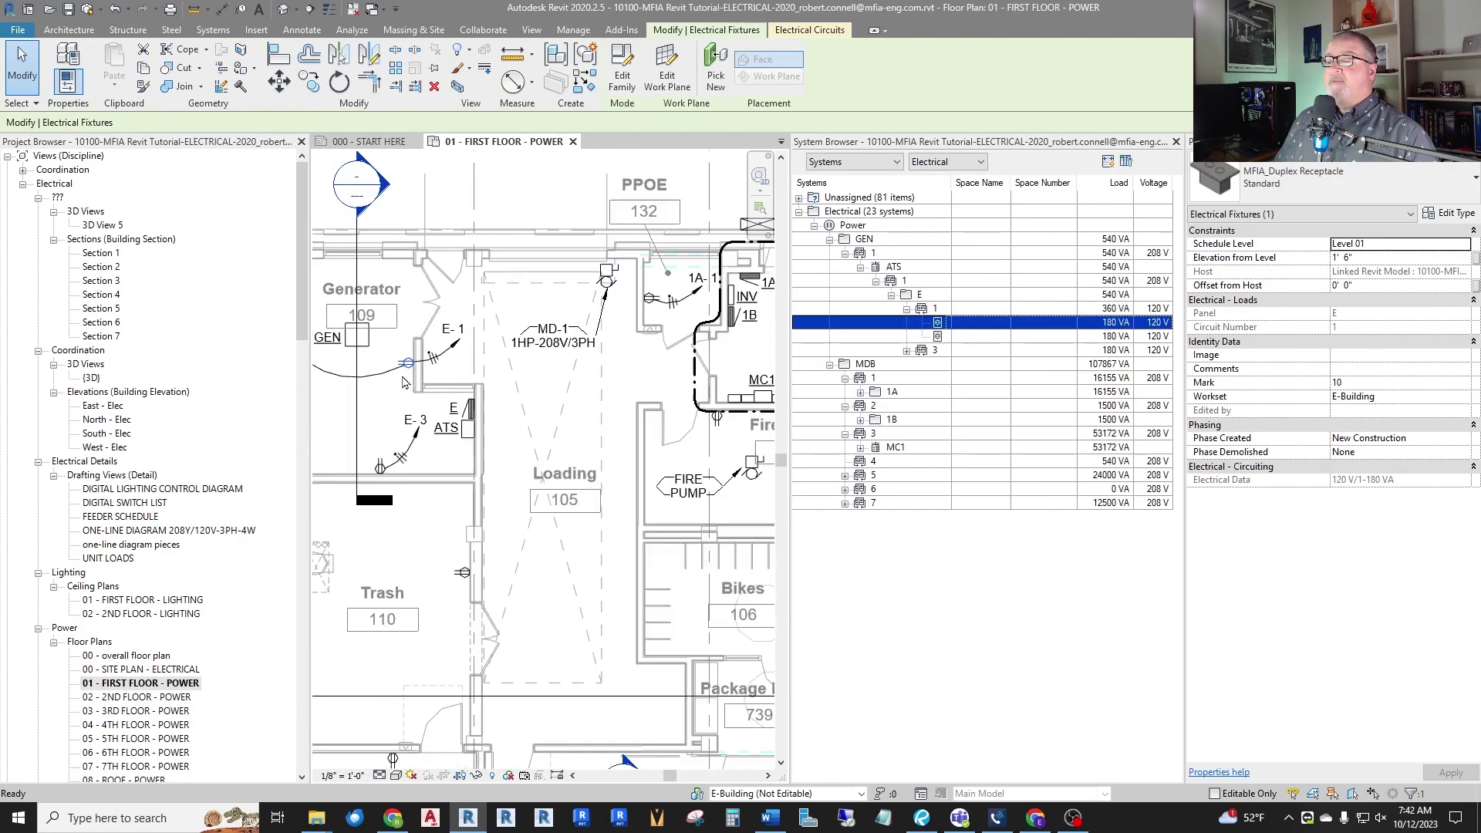
{"action": "scroll", "coordinate": [408, 373], "scroll_direction": "up", "scroll_amount": 3}
{"action": "scroll", "coordinate": [448, 406], "scroll_direction": "down", "scroll_amount": 4}
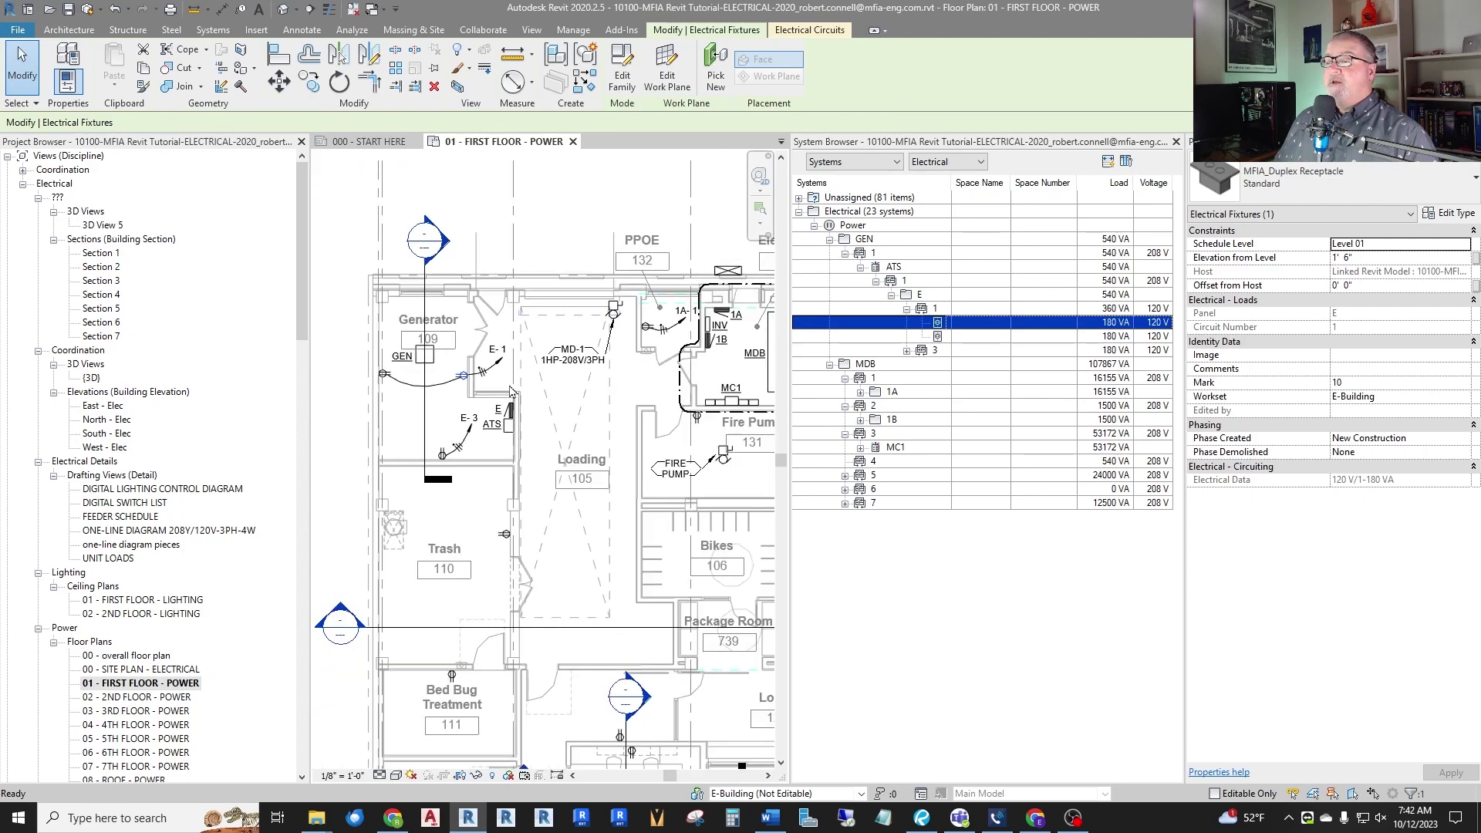
{"action": "scroll", "coordinate": [465, 412], "scroll_direction": "down", "scroll_amount": 2}
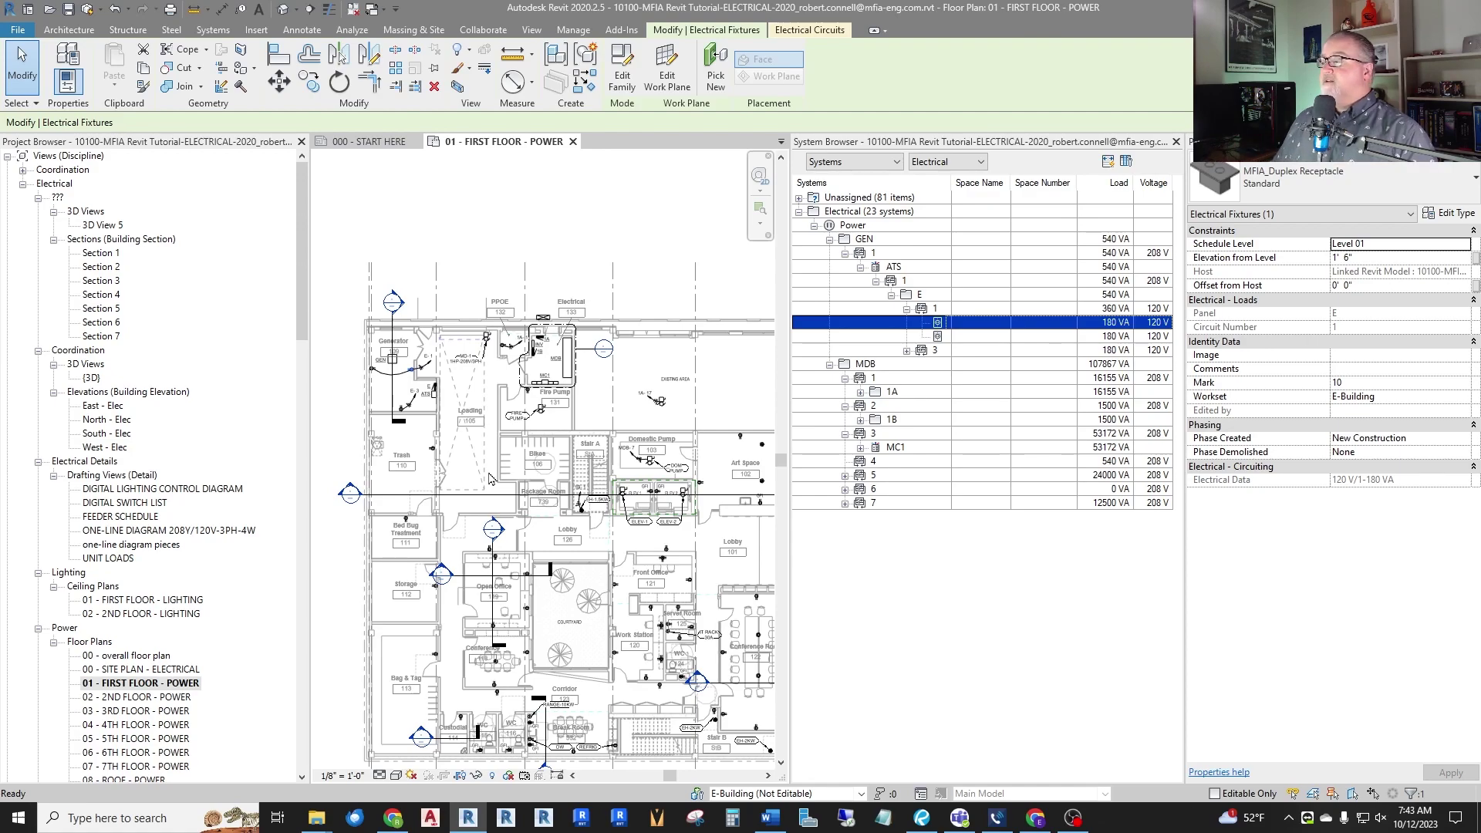
Expand MC1 circuits 1, 2 and 20, autofit columns, and select LC 1-BED (19100 VA).
{"action": "left_click", "coordinate": [865, 313], "text": "ctrl"}
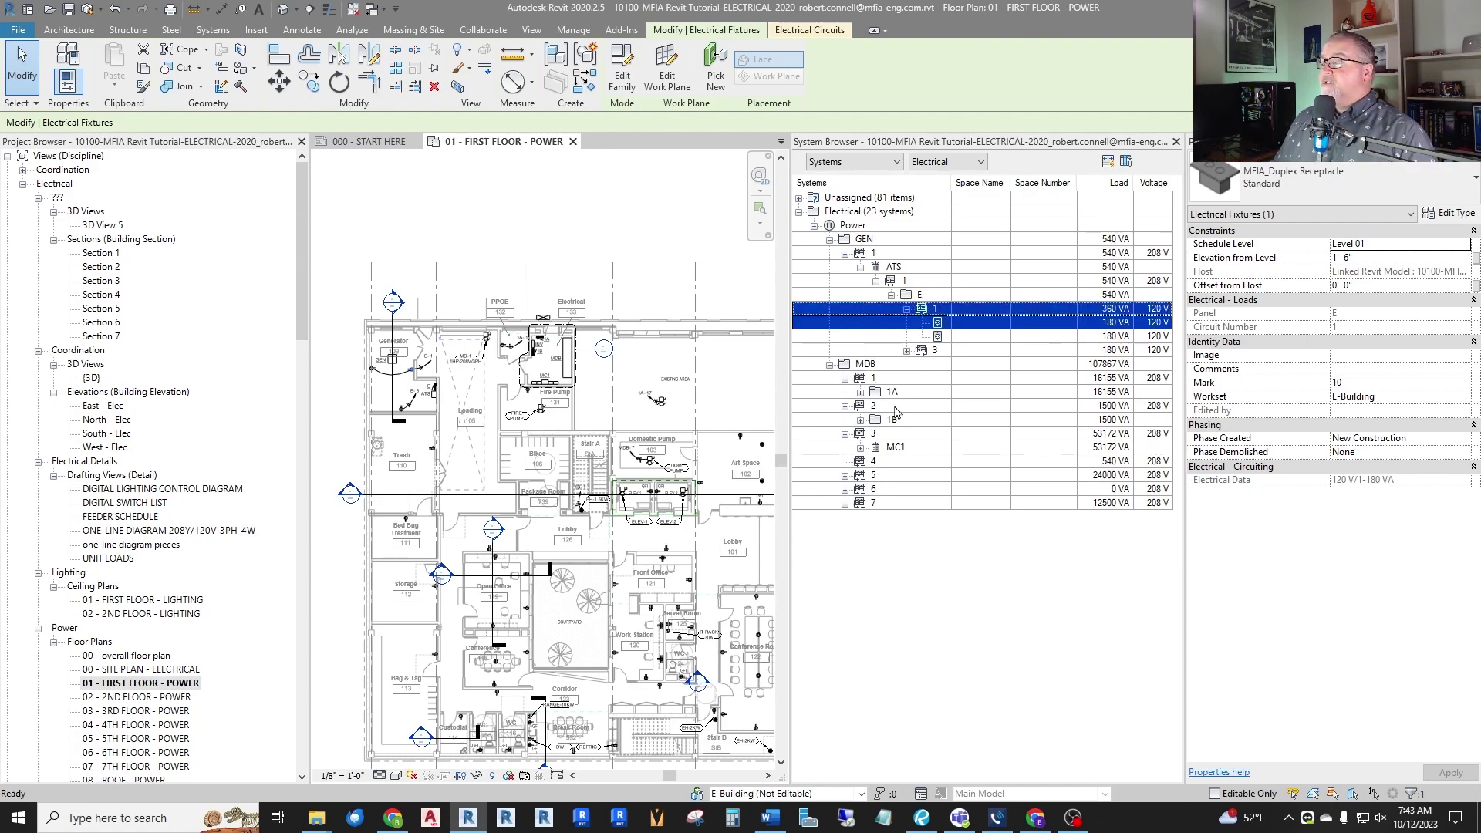
{"action": "left_click", "coordinate": [860, 448]}
{"action": "left_click", "coordinate": [876, 461]}
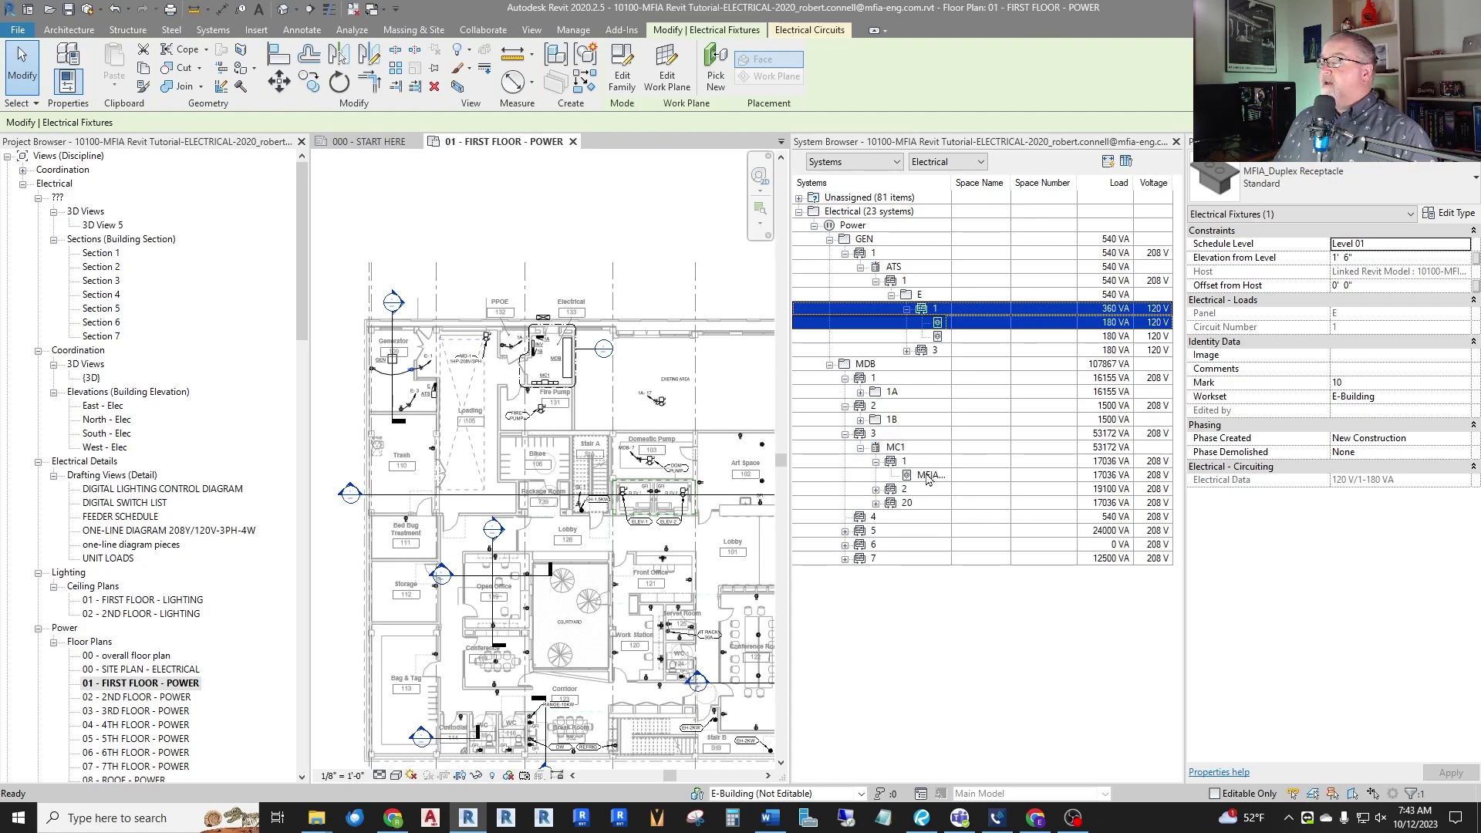
{"action": "left_click", "coordinate": [1107, 160]}
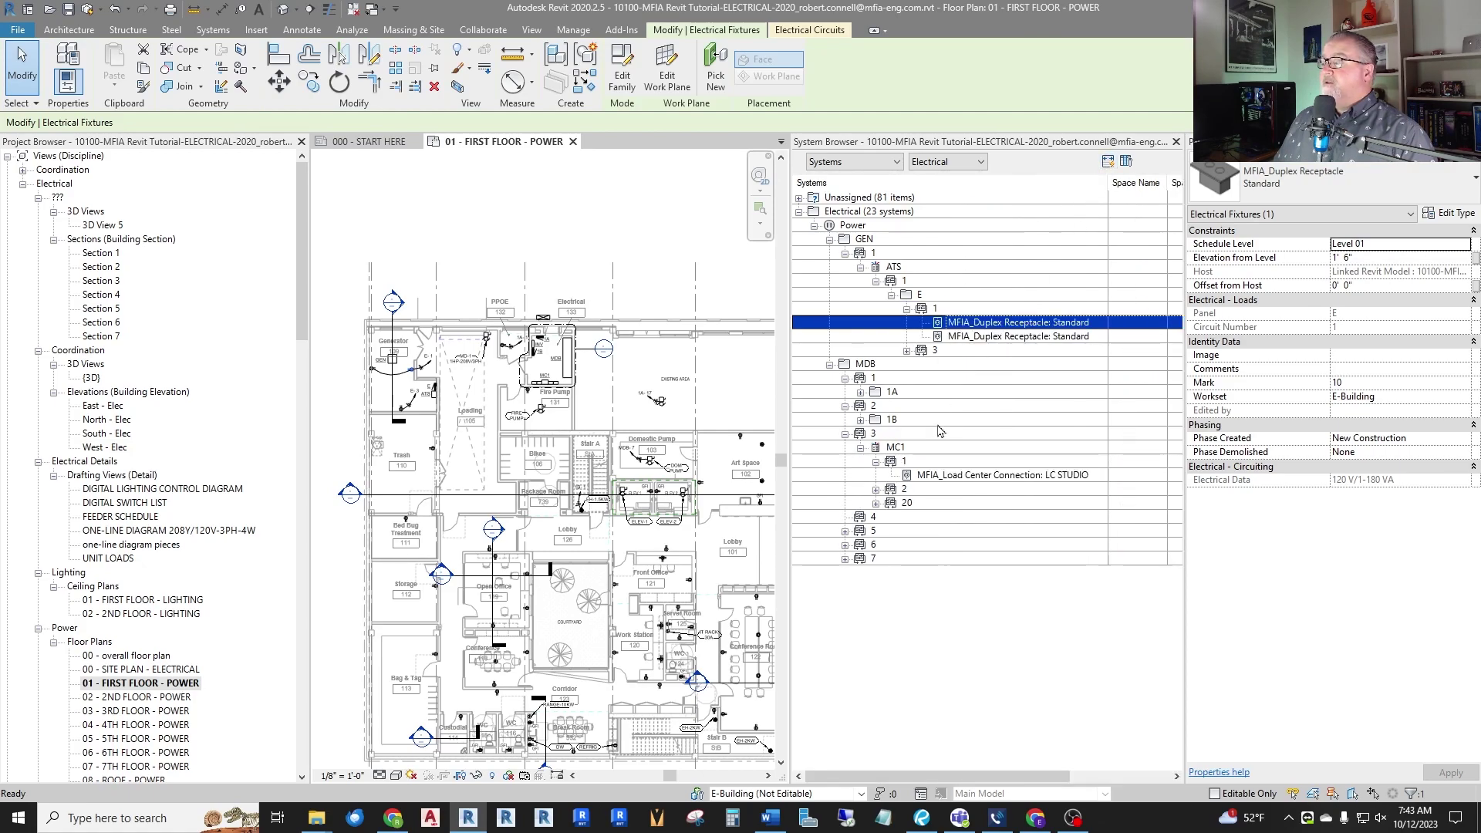
{"action": "left_click", "coordinate": [875, 489]}
{"action": "left_click", "coordinate": [875, 517]}
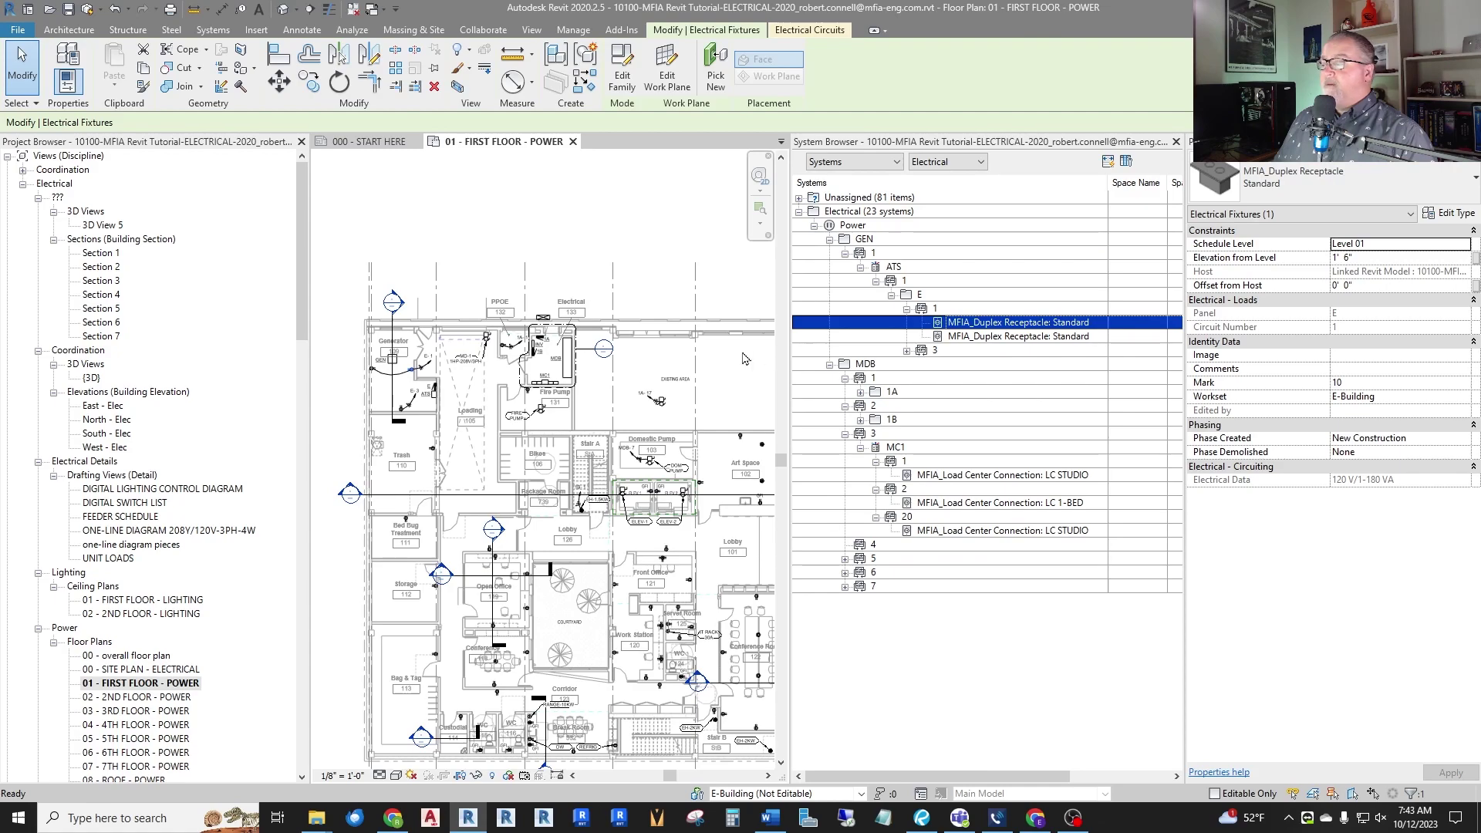
{"action": "left_click", "coordinate": [1004, 503]}
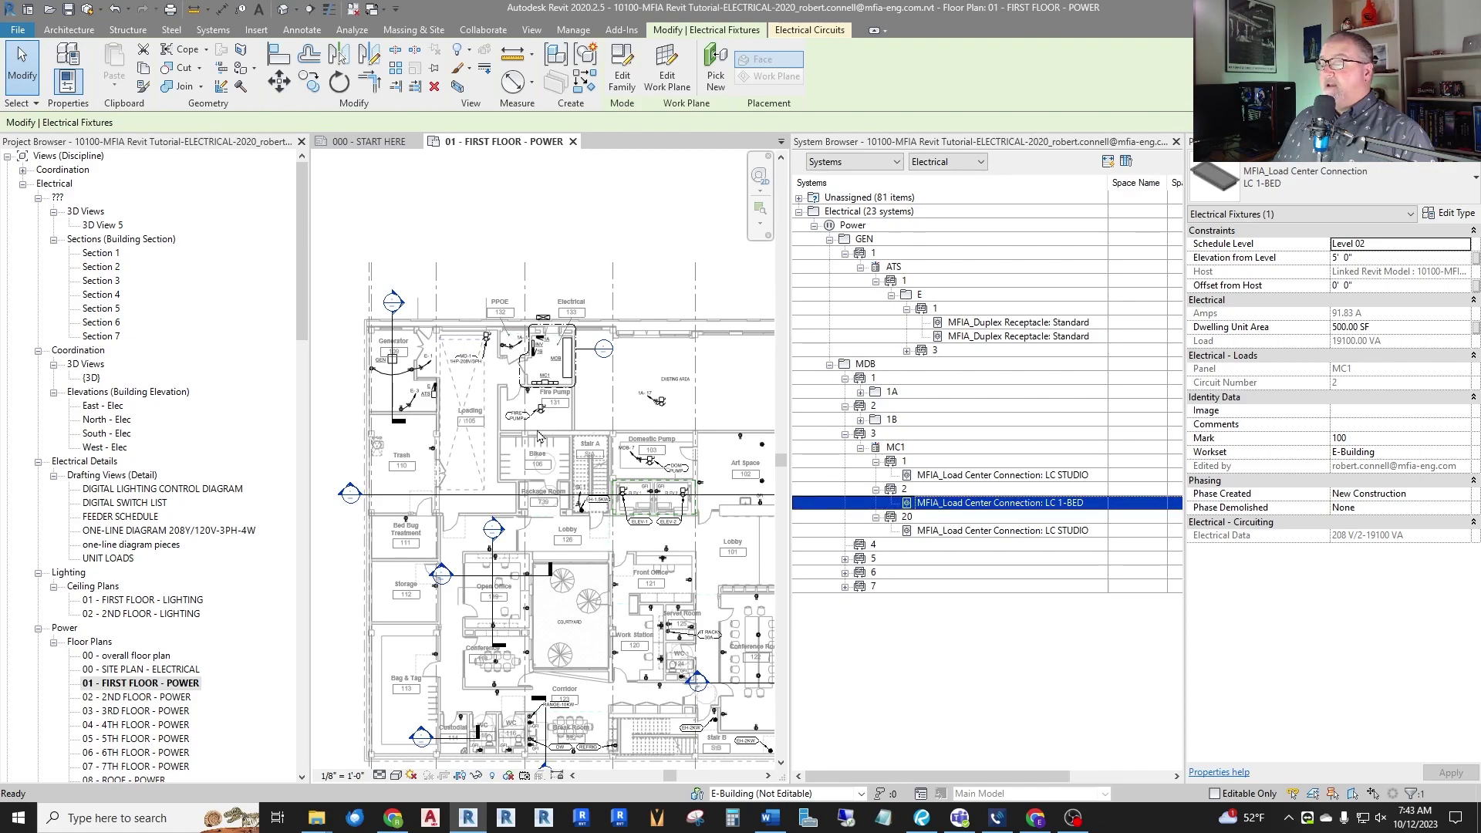
{"action": "scroll", "coordinate": [558, 532], "scroll_direction": "down", "scroll_amount": 1}
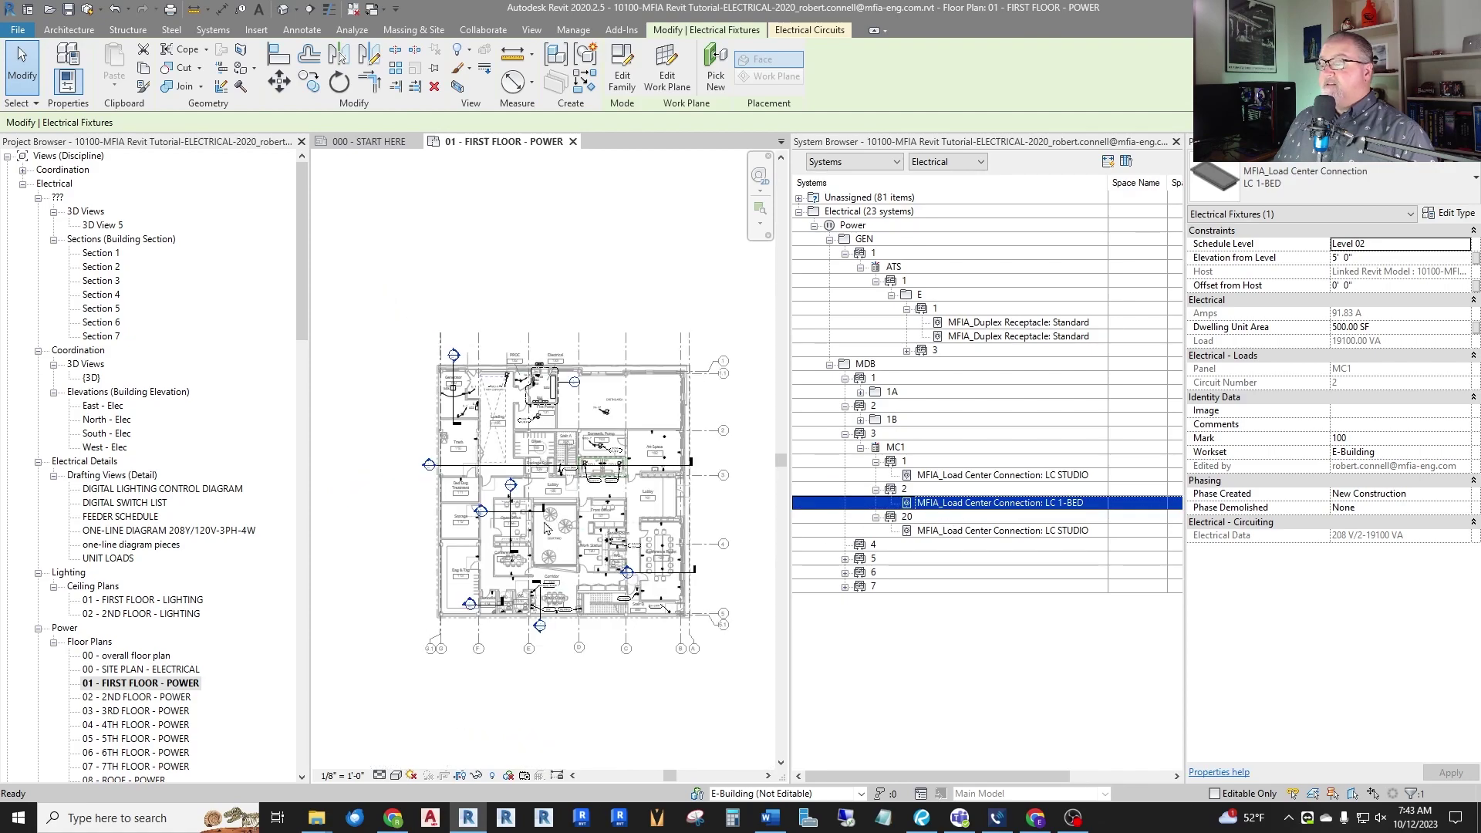
Show LC 1-BED in a closed view, opening the 02 - 2ND FLOOR - POWER plan.
{"action": "right_click", "coordinate": [953, 506]}
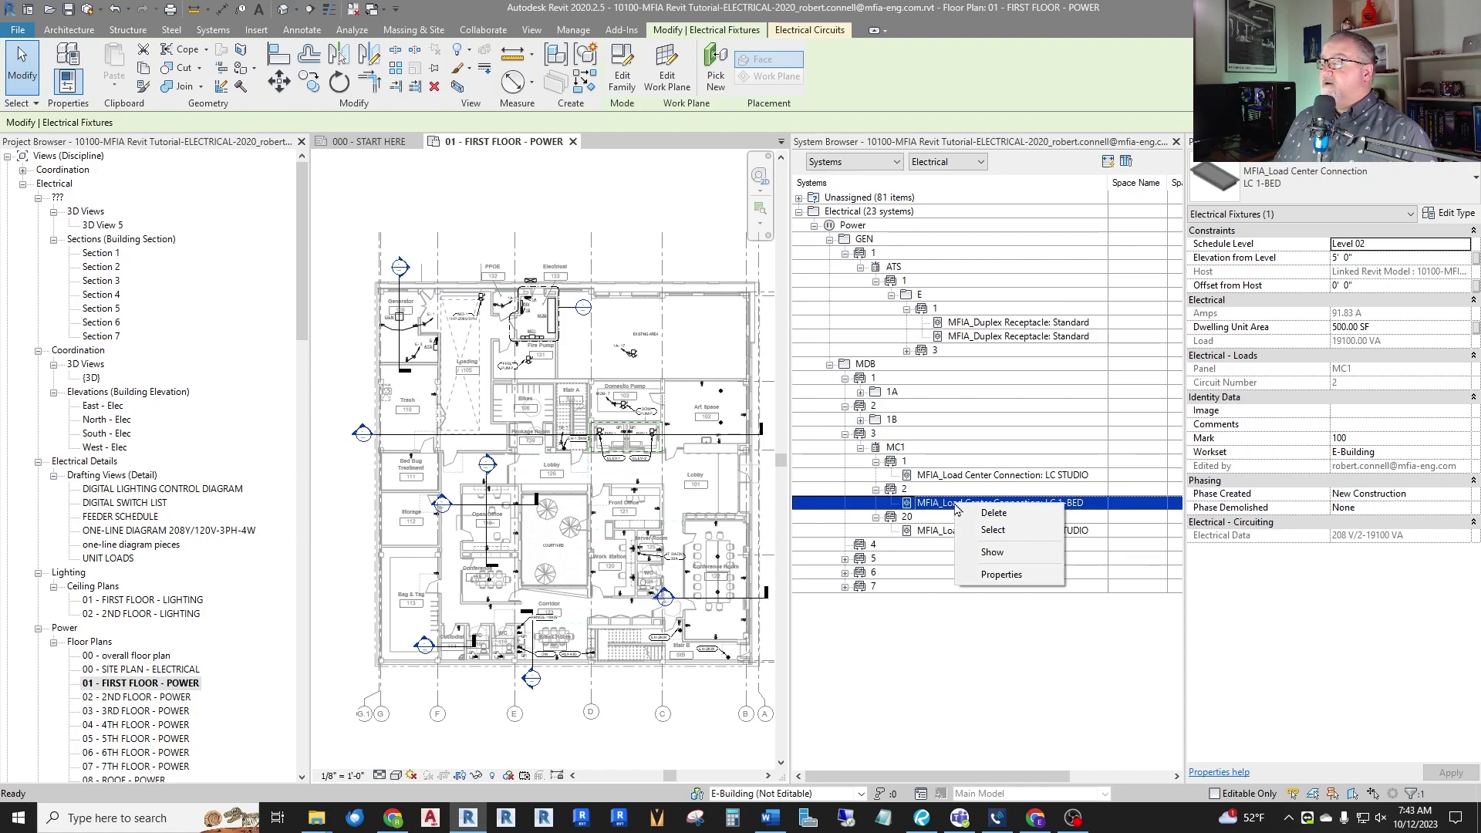
{"action": "left_click", "coordinate": [992, 551]}
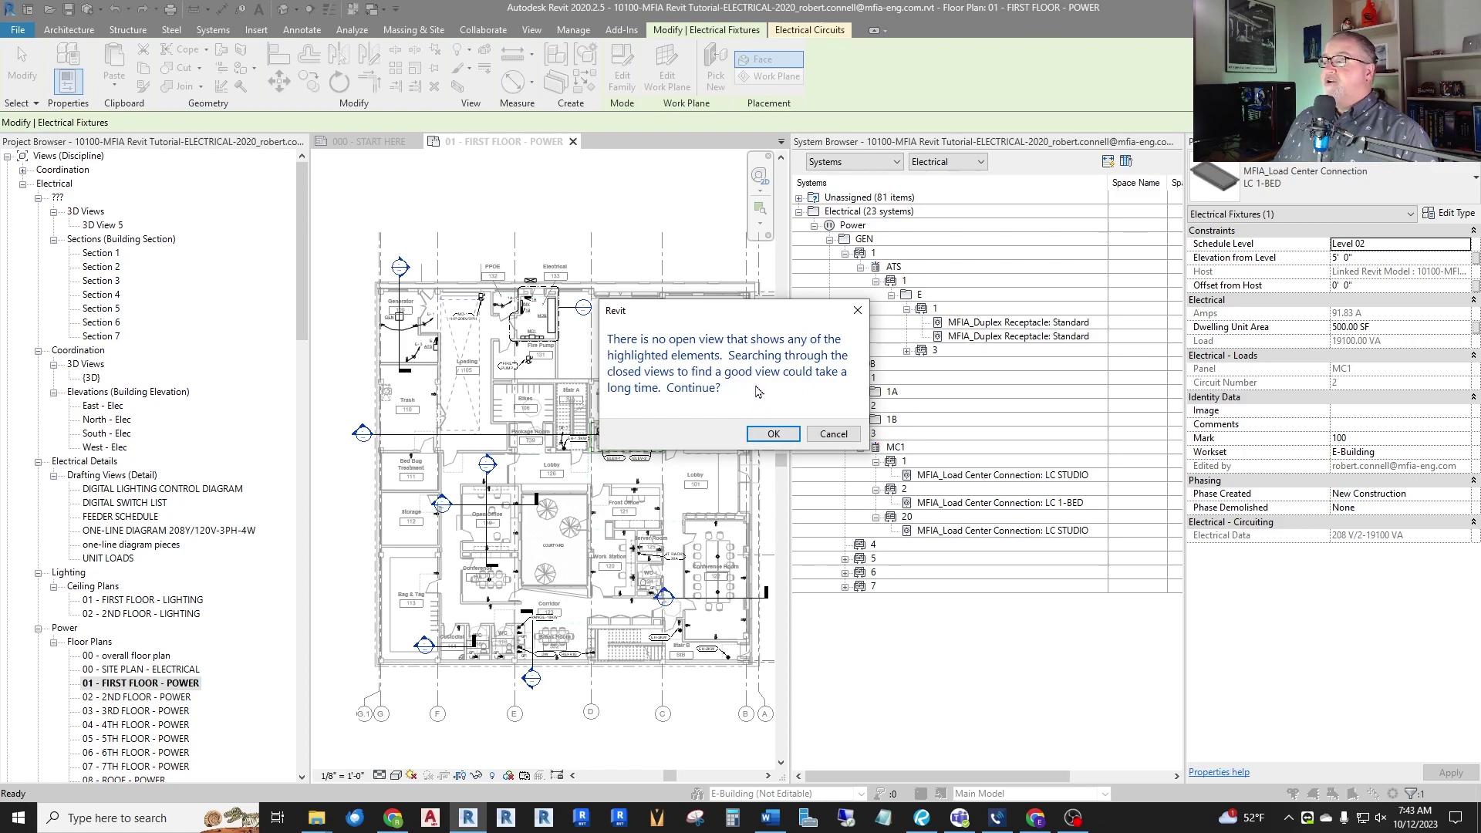
{"action": "left_click", "coordinate": [771, 434]}
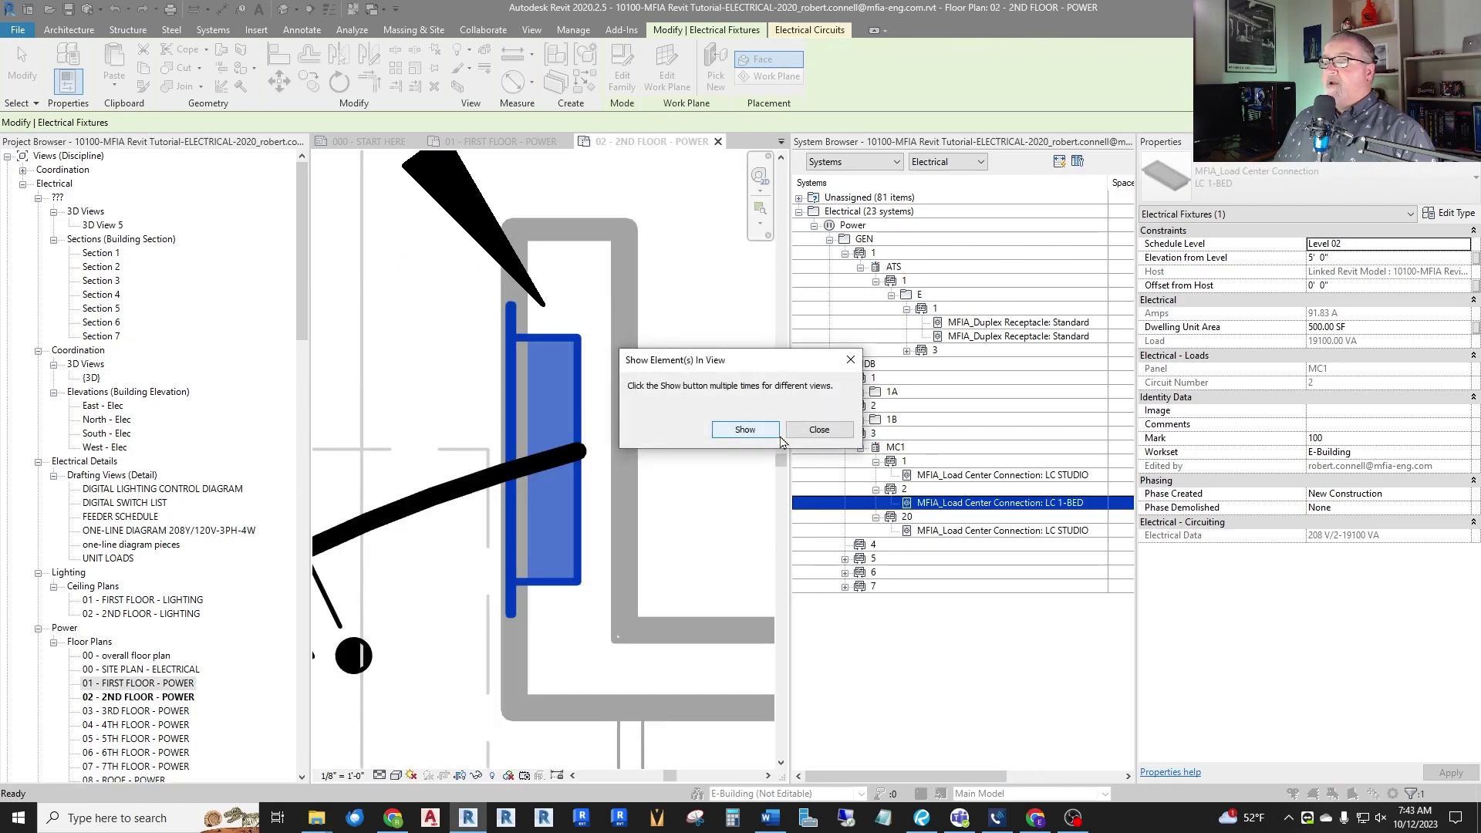
{"action": "left_click", "coordinate": [818, 430]}
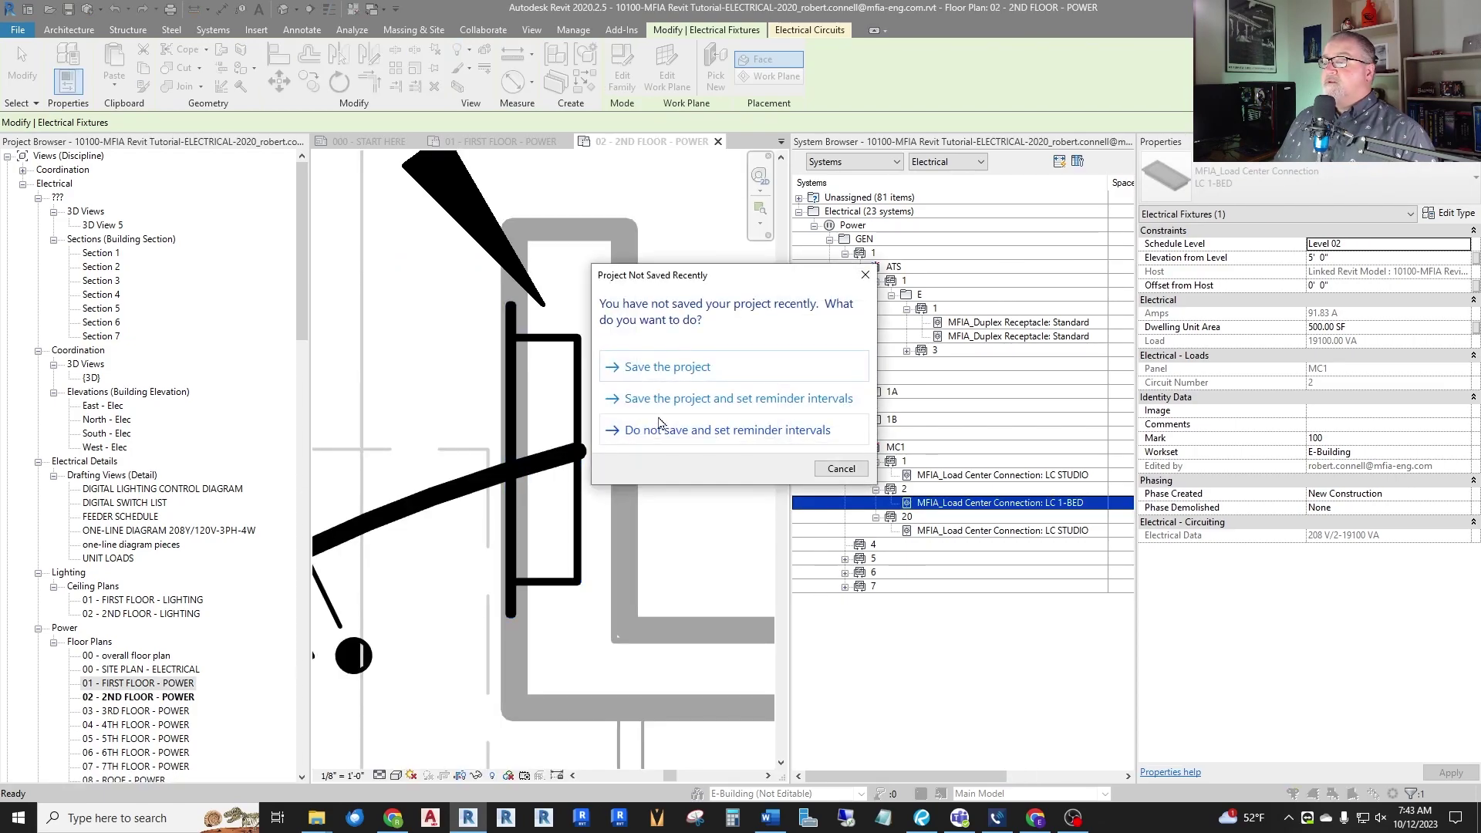
{"action": "left_click", "coordinate": [725, 430]}
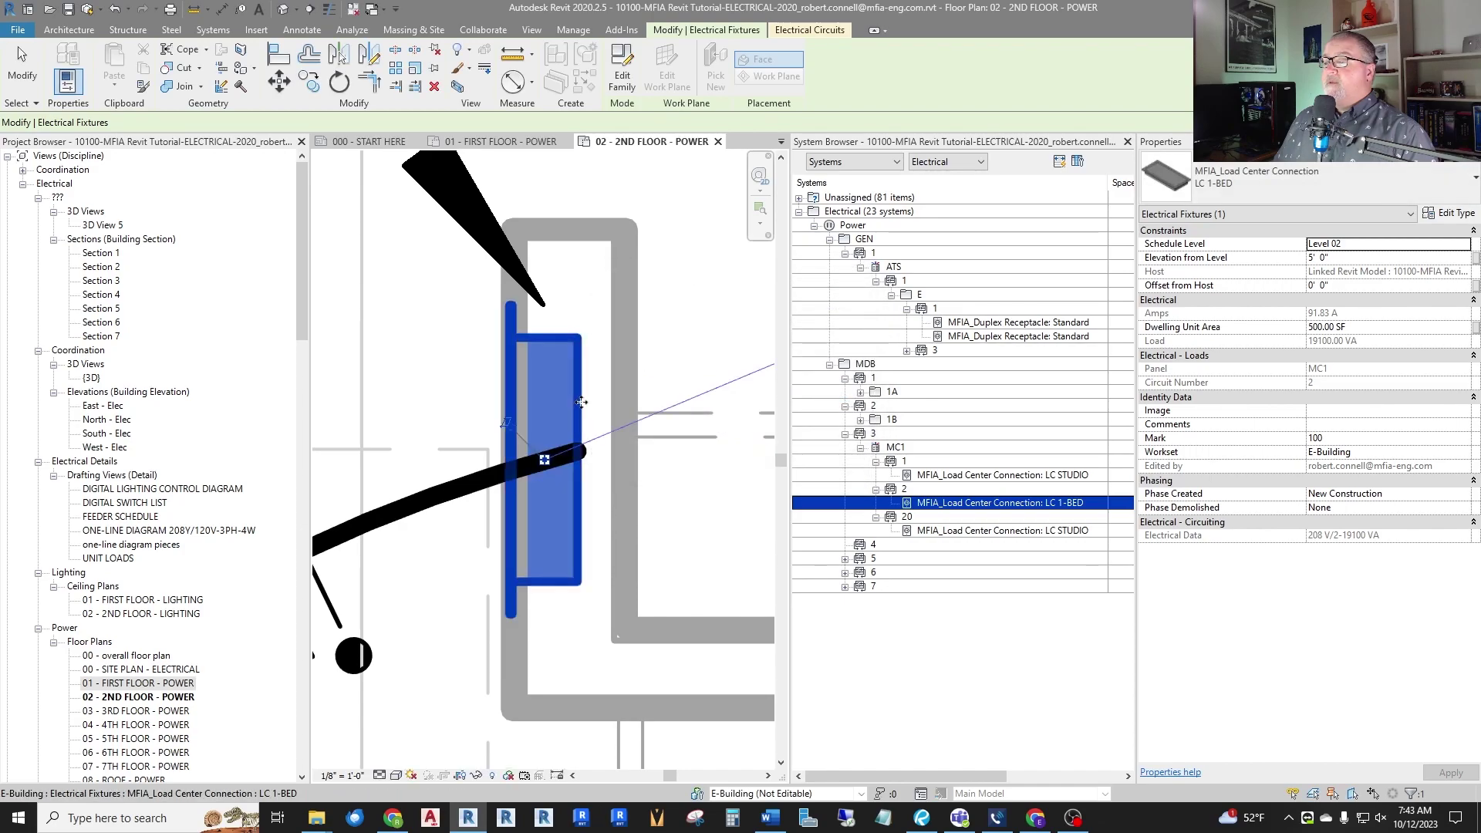
Zoom around the 1-BED panel tagged 19100 VA, 208 V, circuit MC1-2, clearing the selection.
{"action": "scroll", "coordinate": [650, 394], "scroll_direction": "down", "scroll_amount": 3}
{"action": "scroll", "coordinate": [650, 394], "scroll_direction": "down", "scroll_amount": 3}
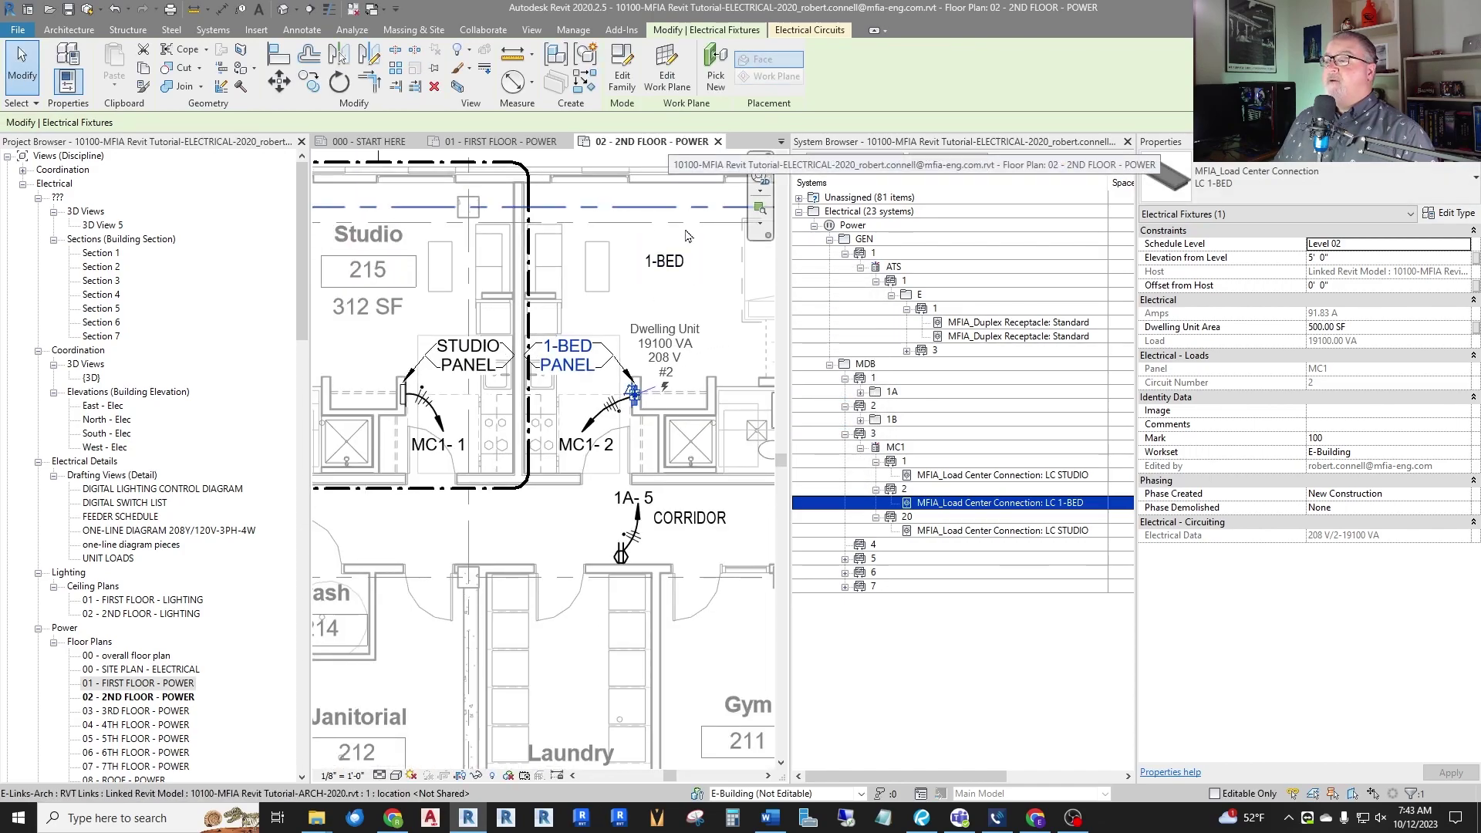
{"action": "scroll", "coordinate": [646, 434], "scroll_direction": "up", "scroll_amount": 5}
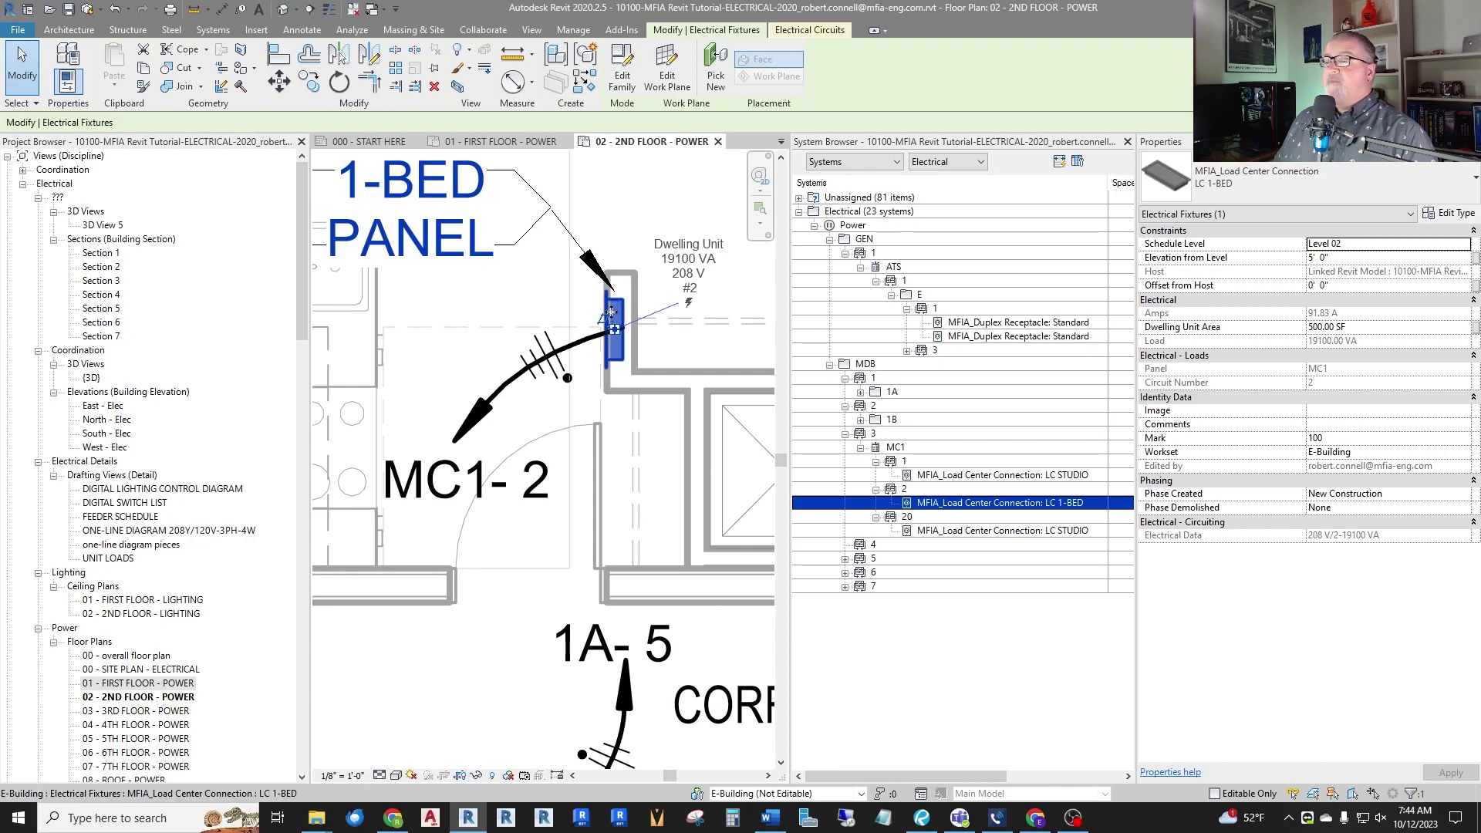
{"action": "scroll", "coordinate": [538, 428], "scroll_direction": "down", "scroll_amount": 5}
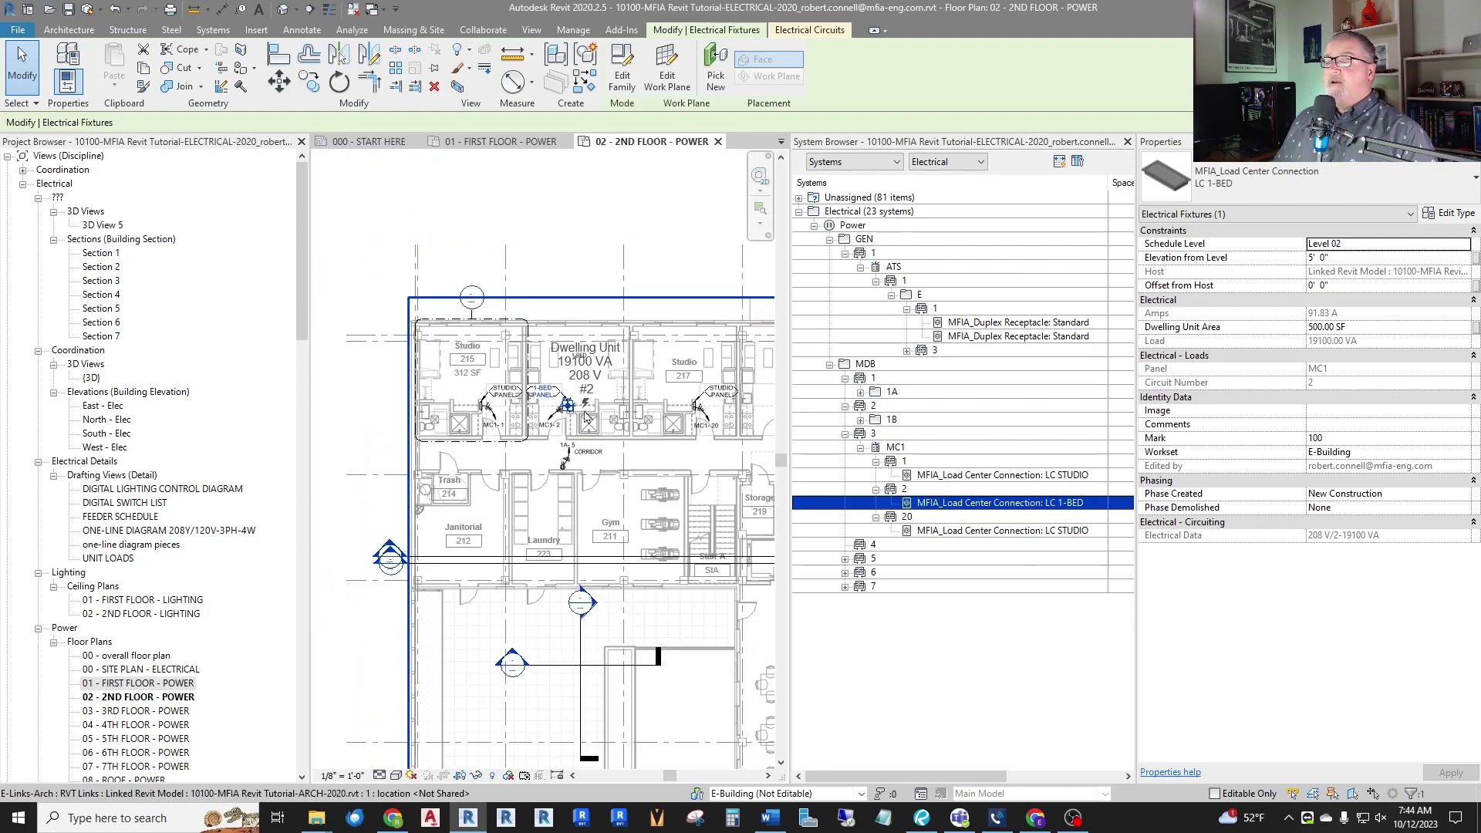
{"action": "scroll", "coordinate": [538, 428], "scroll_direction": "up", "scroll_amount": 5}
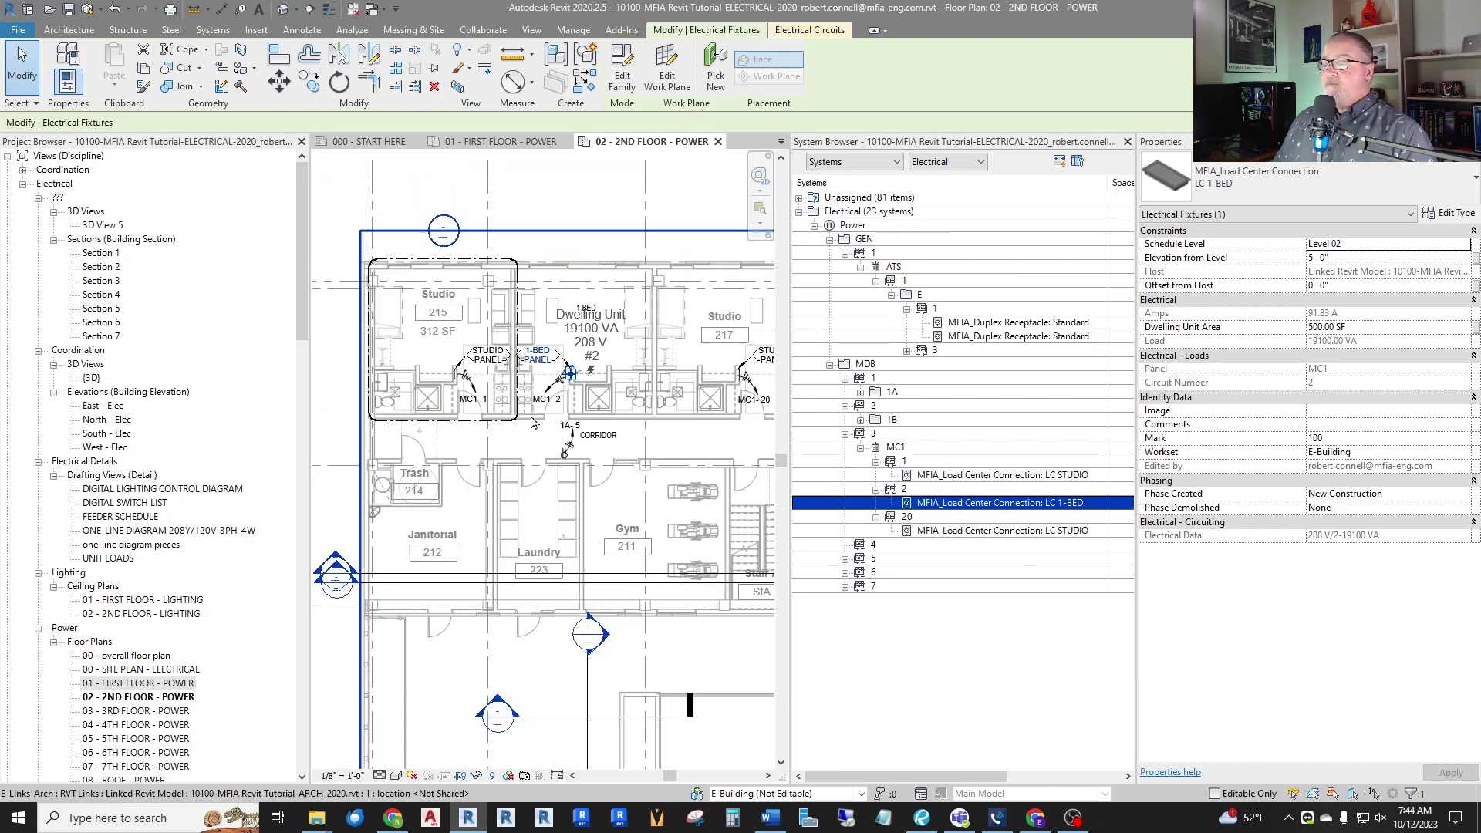
{"action": "scroll", "coordinate": [531, 422], "scroll_direction": "down", "scroll_amount": 2}
{"action": "key", "text": "Escape"}
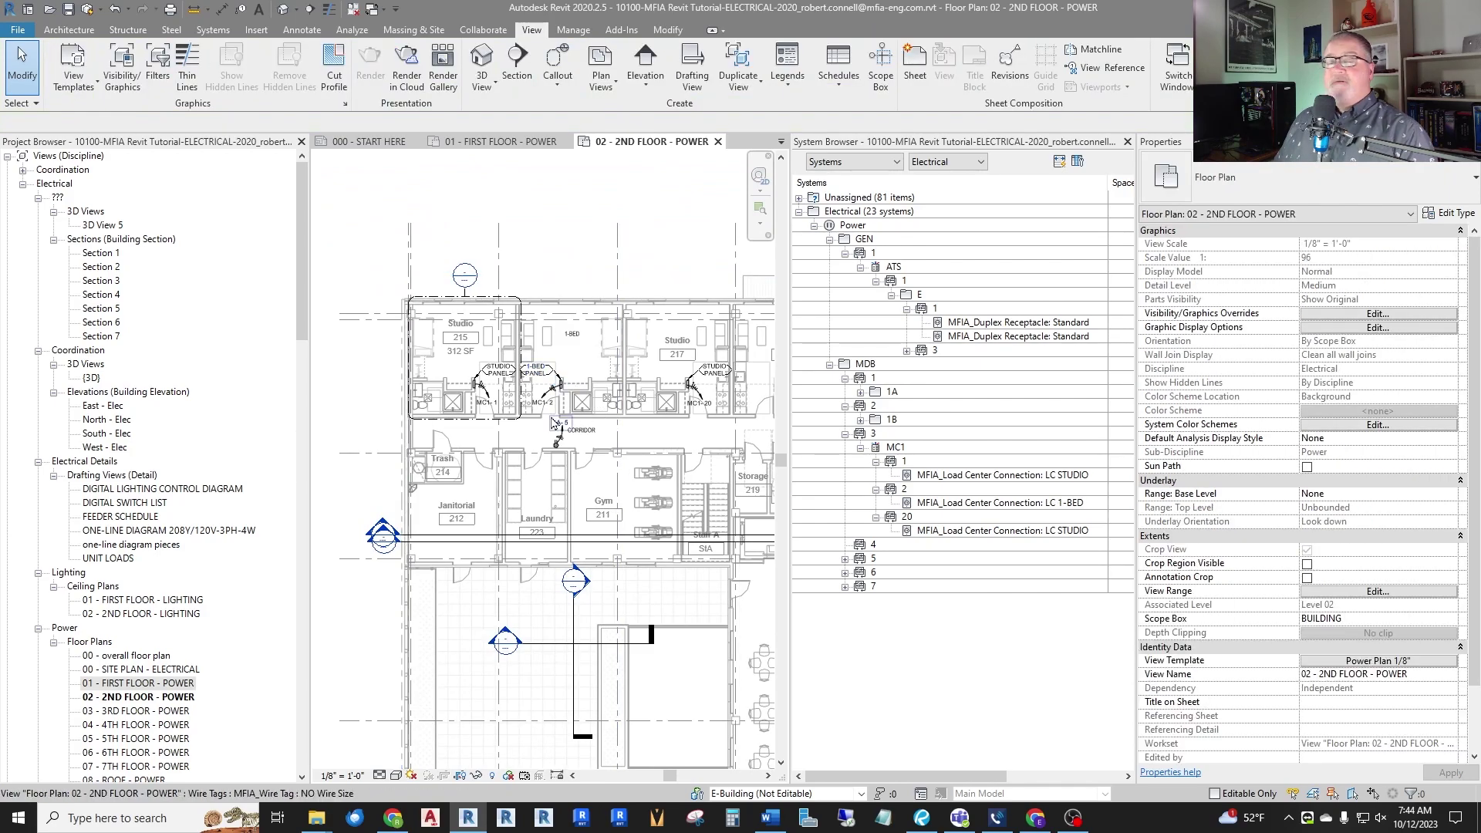
{"action": "scroll", "coordinate": [553, 422], "scroll_direction": "up", "scroll_amount": 1}
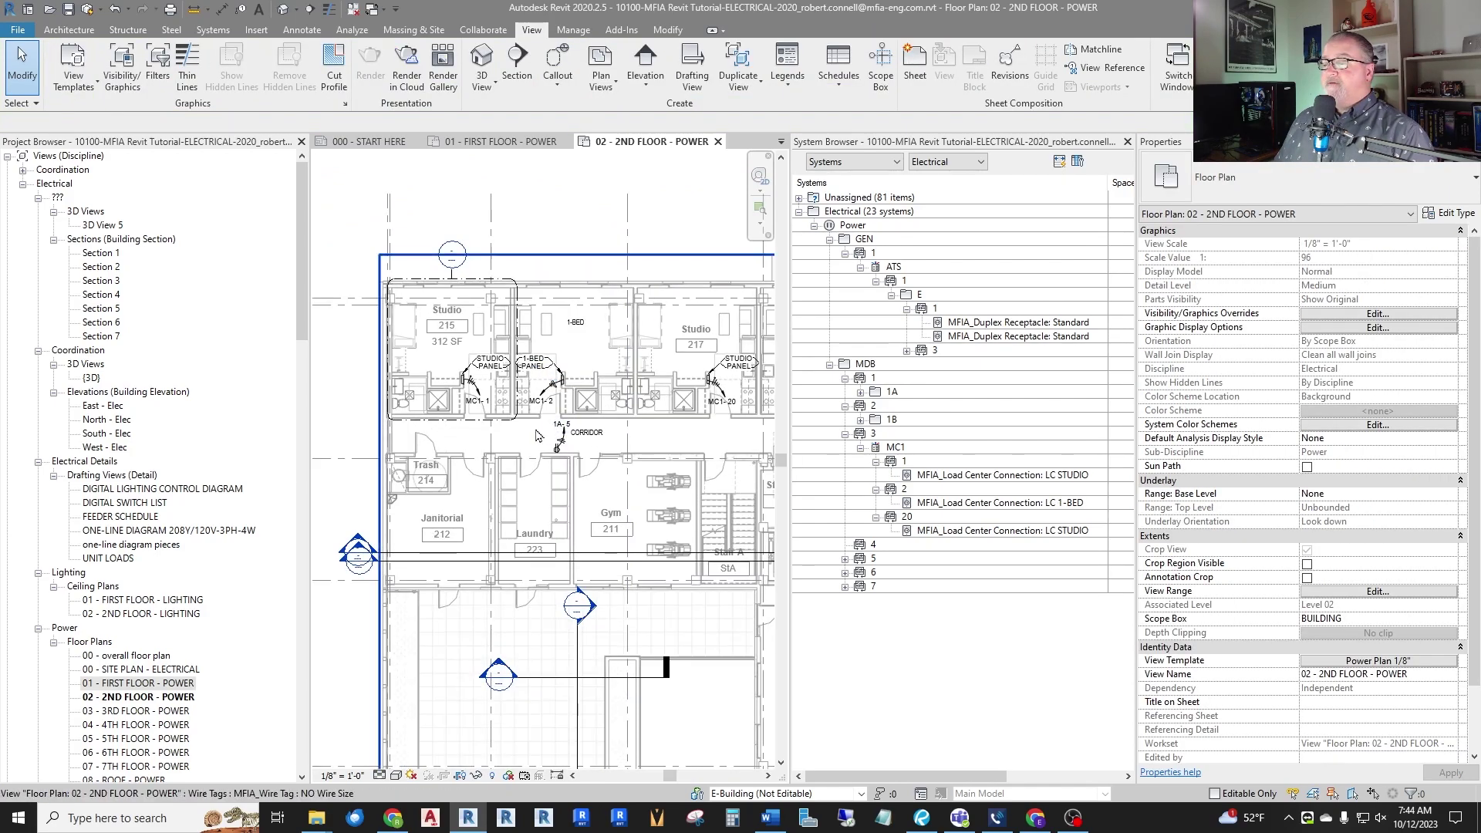
{"action": "scroll", "coordinate": [623, 441], "scroll_direction": "down", "scroll_amount": 2}
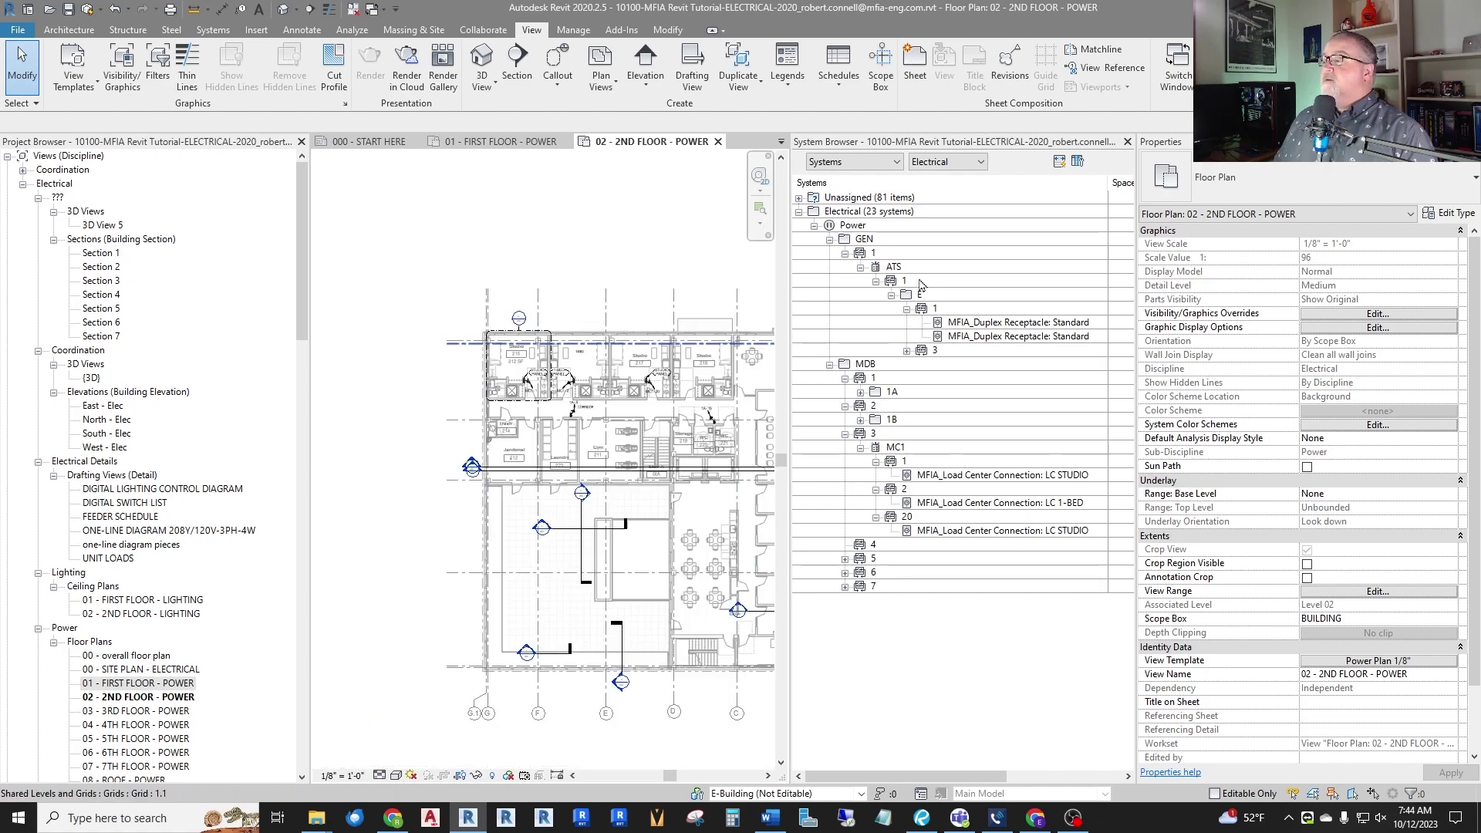
Locate the ATS from the System Browser on the first-floor power plan, then deselect it.
{"action": "left_click", "coordinate": [920, 270]}
{"action": "right_click", "coordinate": [920, 269]}
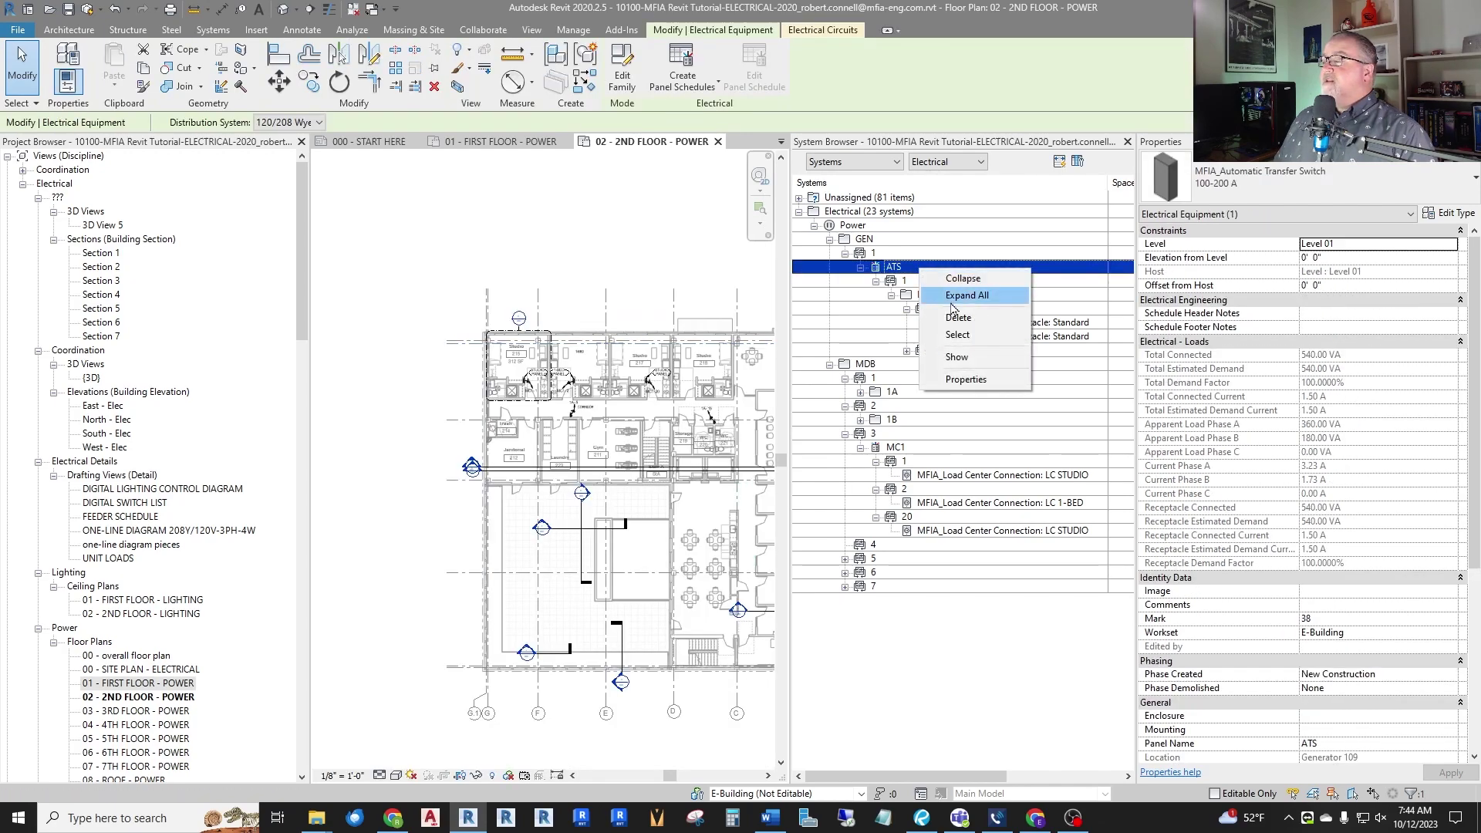
{"action": "left_click", "coordinate": [970, 359]}
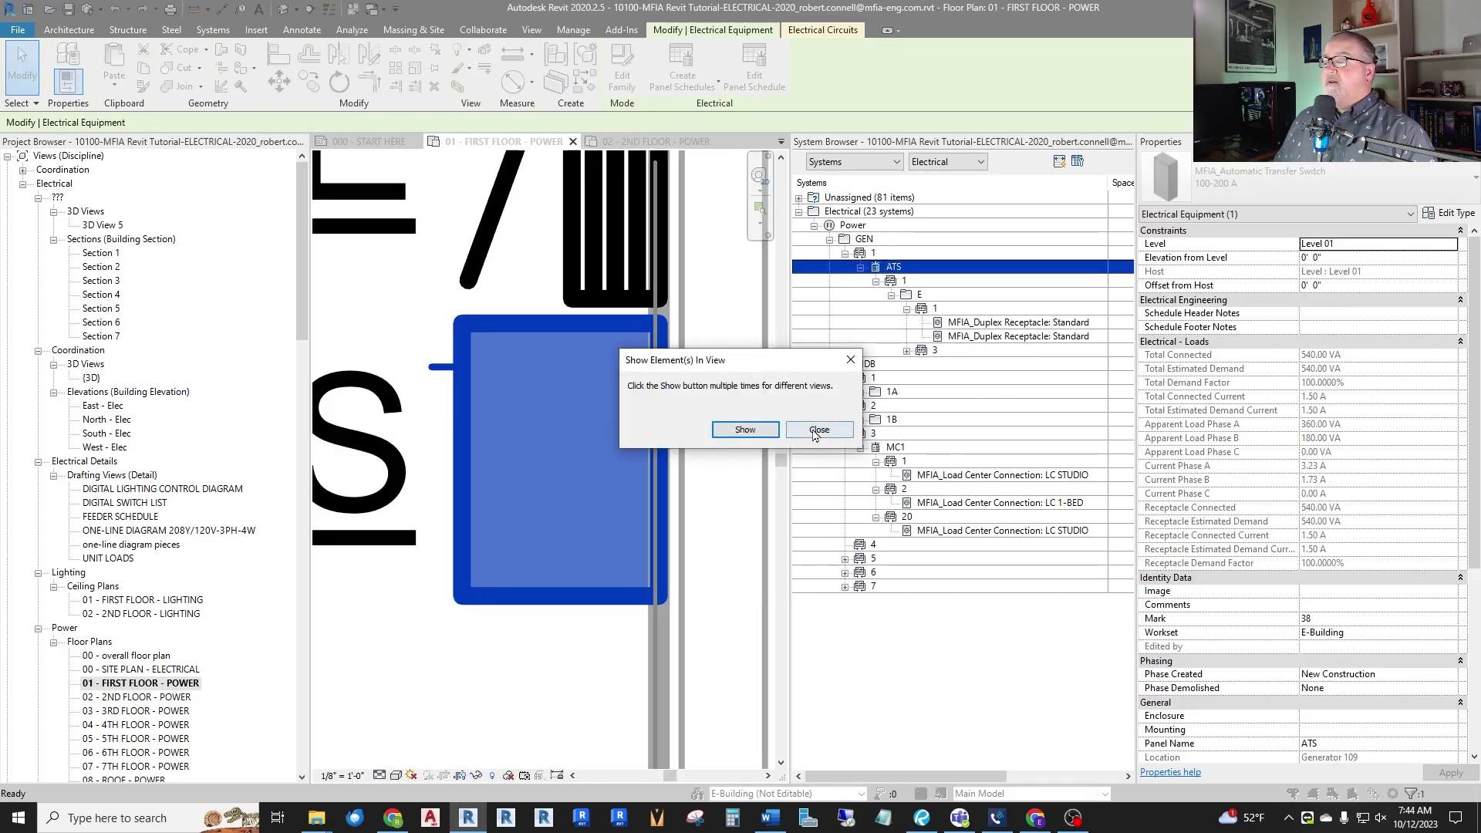
{"action": "left_click", "coordinate": [819, 429]}
{"action": "scroll", "coordinate": [611, 424], "scroll_direction": "down", "scroll_amount": 5}
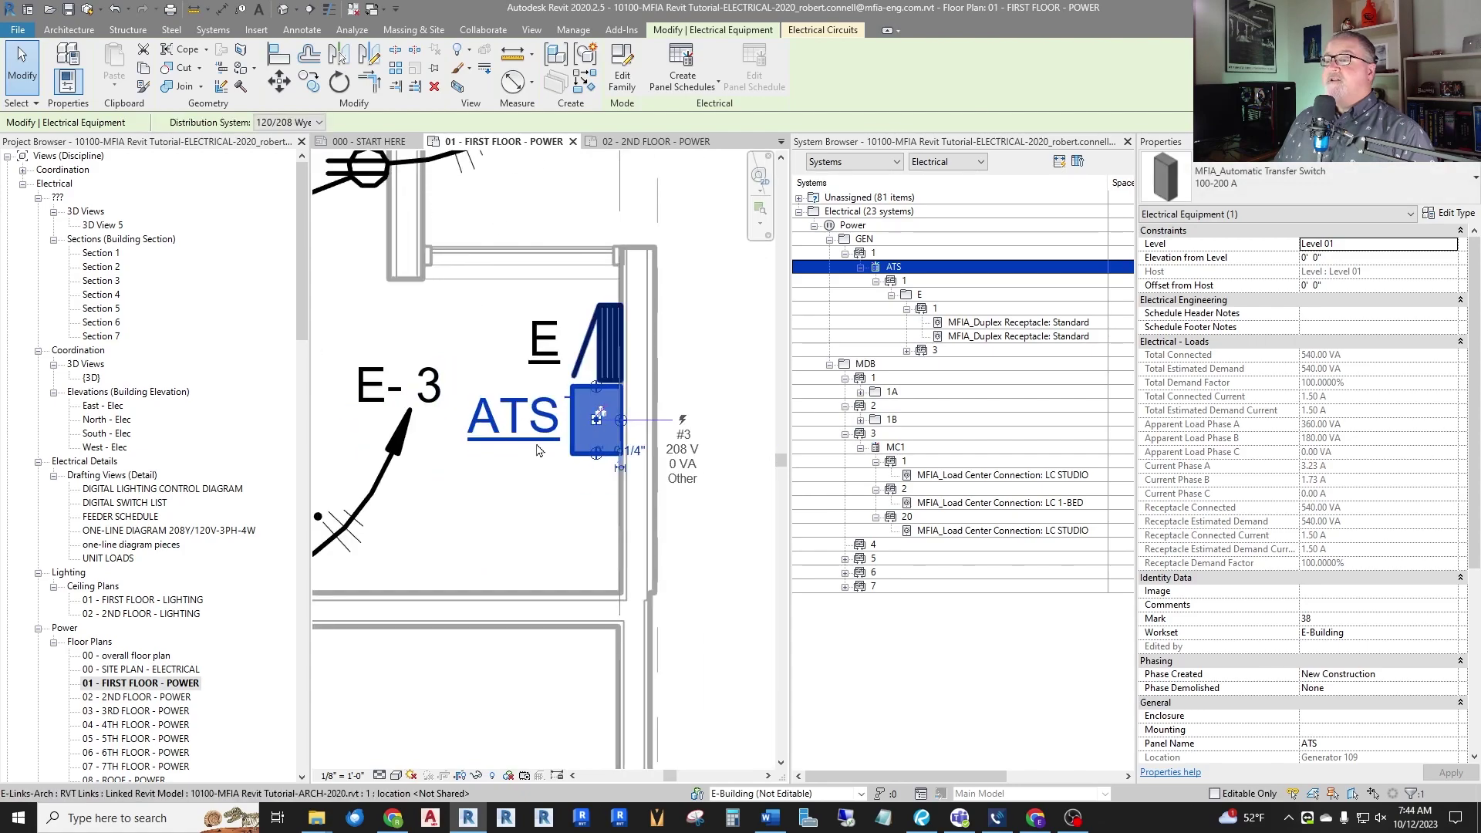
{"action": "scroll", "coordinate": [537, 450], "scroll_direction": "down", "scroll_amount": 8}
{"action": "key", "text": "Escape"}
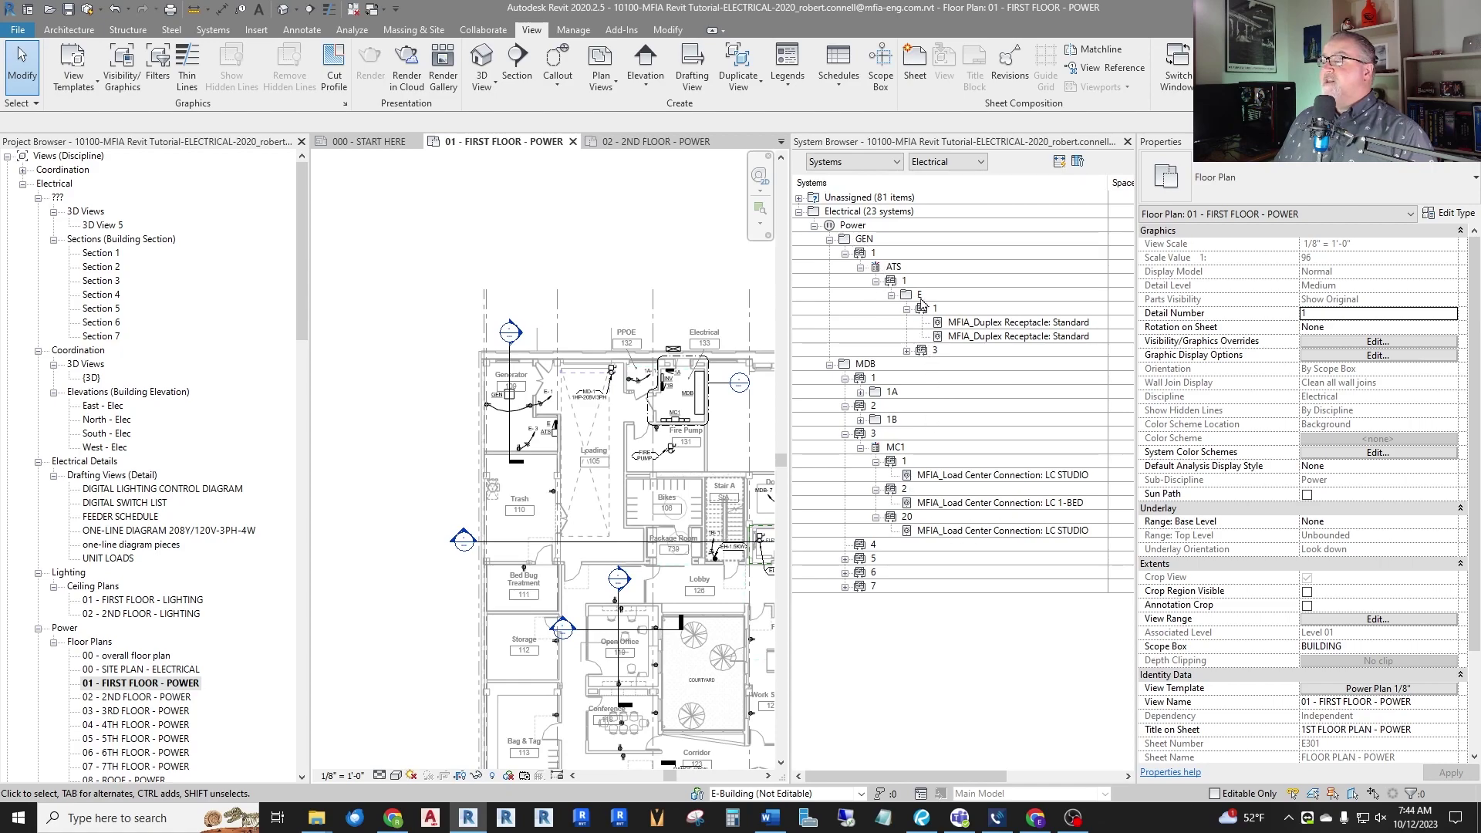
Expand MDB circuits 5, 6 and 7 to show EXISTING RETAIL, INV and DOM PUMP.
{"action": "left_click", "coordinate": [845, 558]}
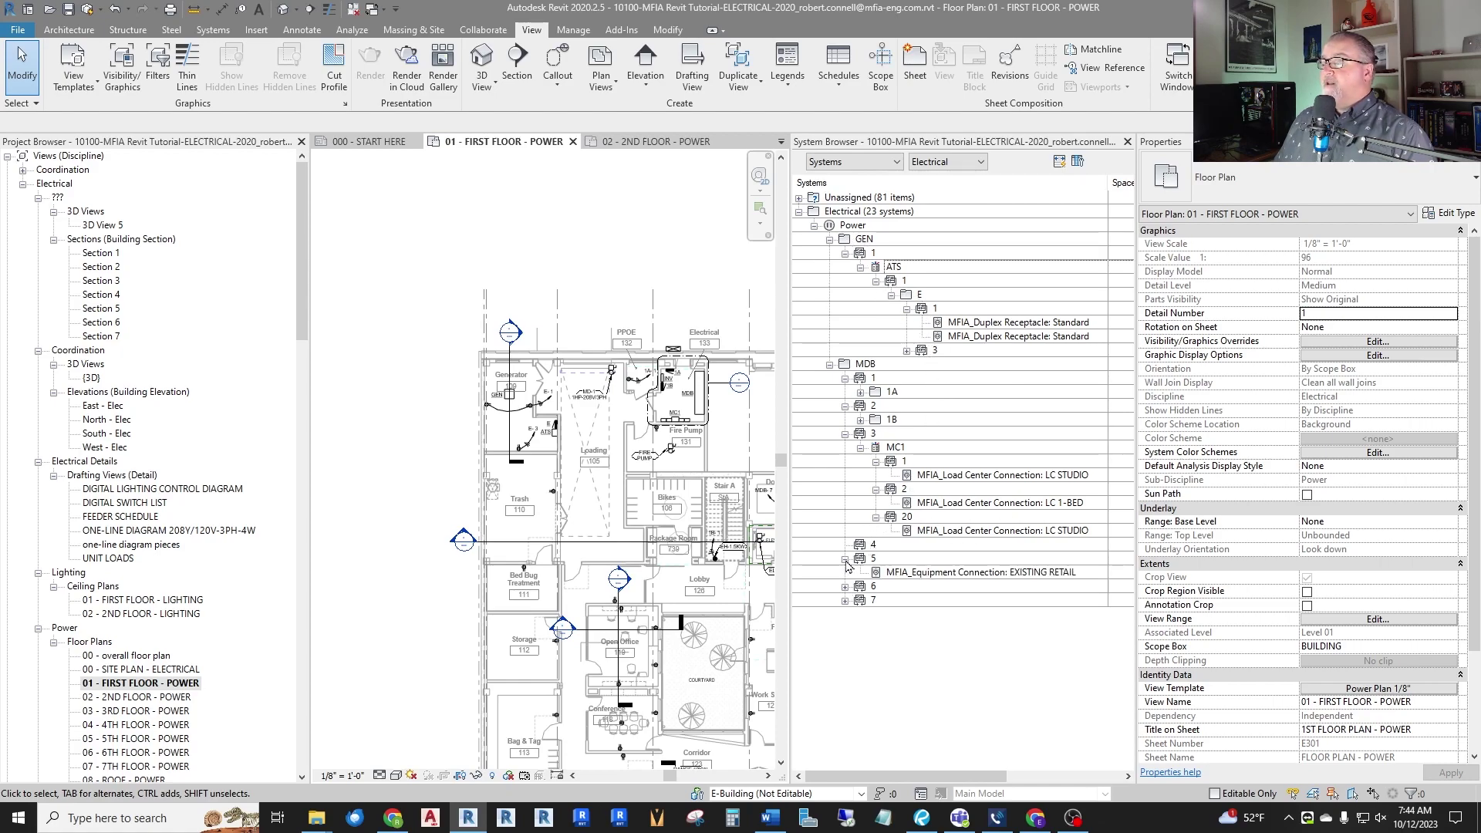
{"action": "left_click", "coordinate": [845, 586]}
{"action": "left_click", "coordinate": [845, 614]}
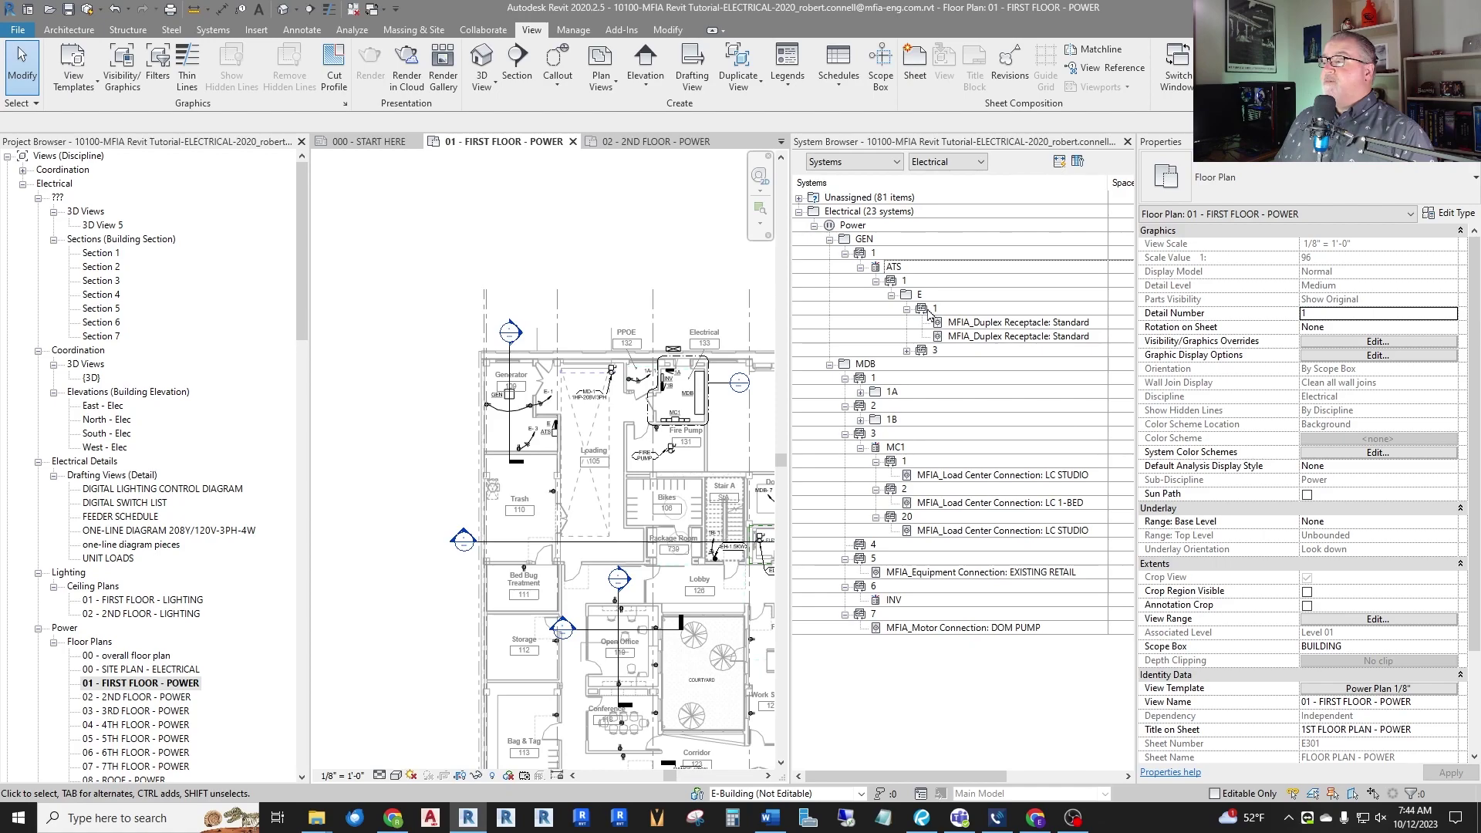
{"action": "scroll", "coordinate": [683, 396], "scroll_direction": "up", "scroll_amount": 5}
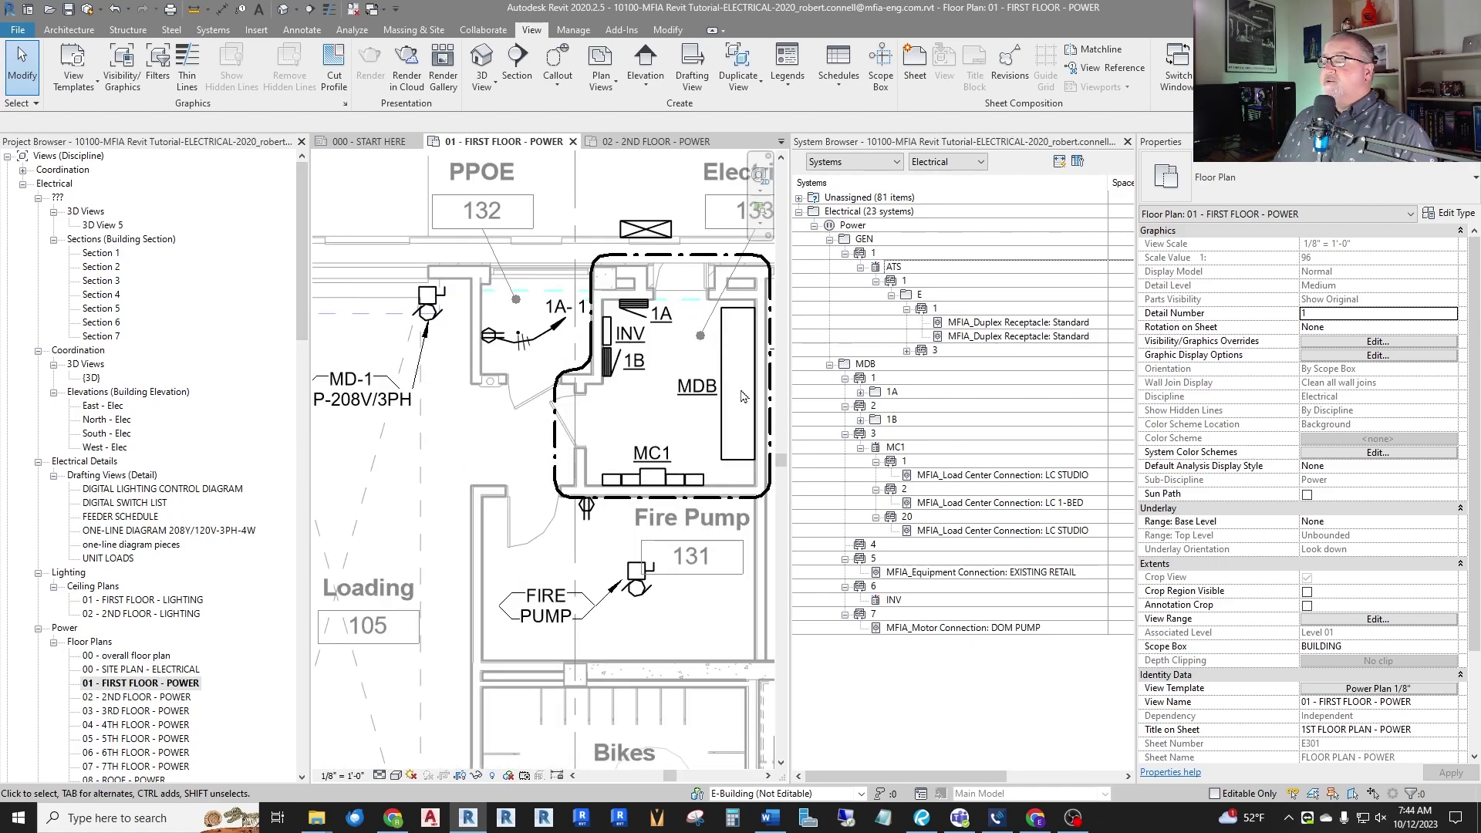
Select panel 1A and show its circuit 3, the CANOPY LIGHTS, in Properties.
{"action": "left_click", "coordinate": [635, 305]}
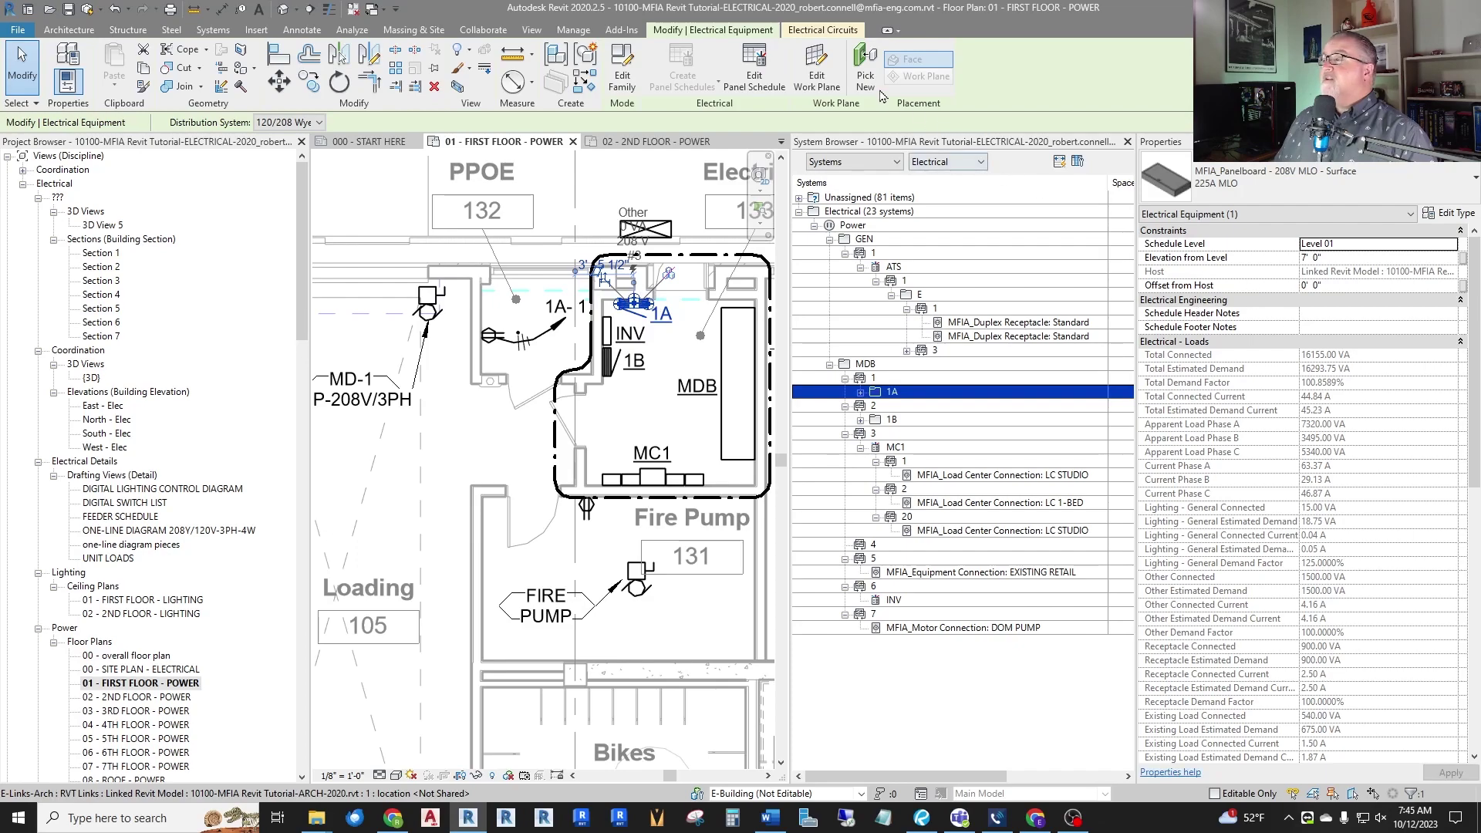
{"action": "left_click", "coordinate": [822, 29]}
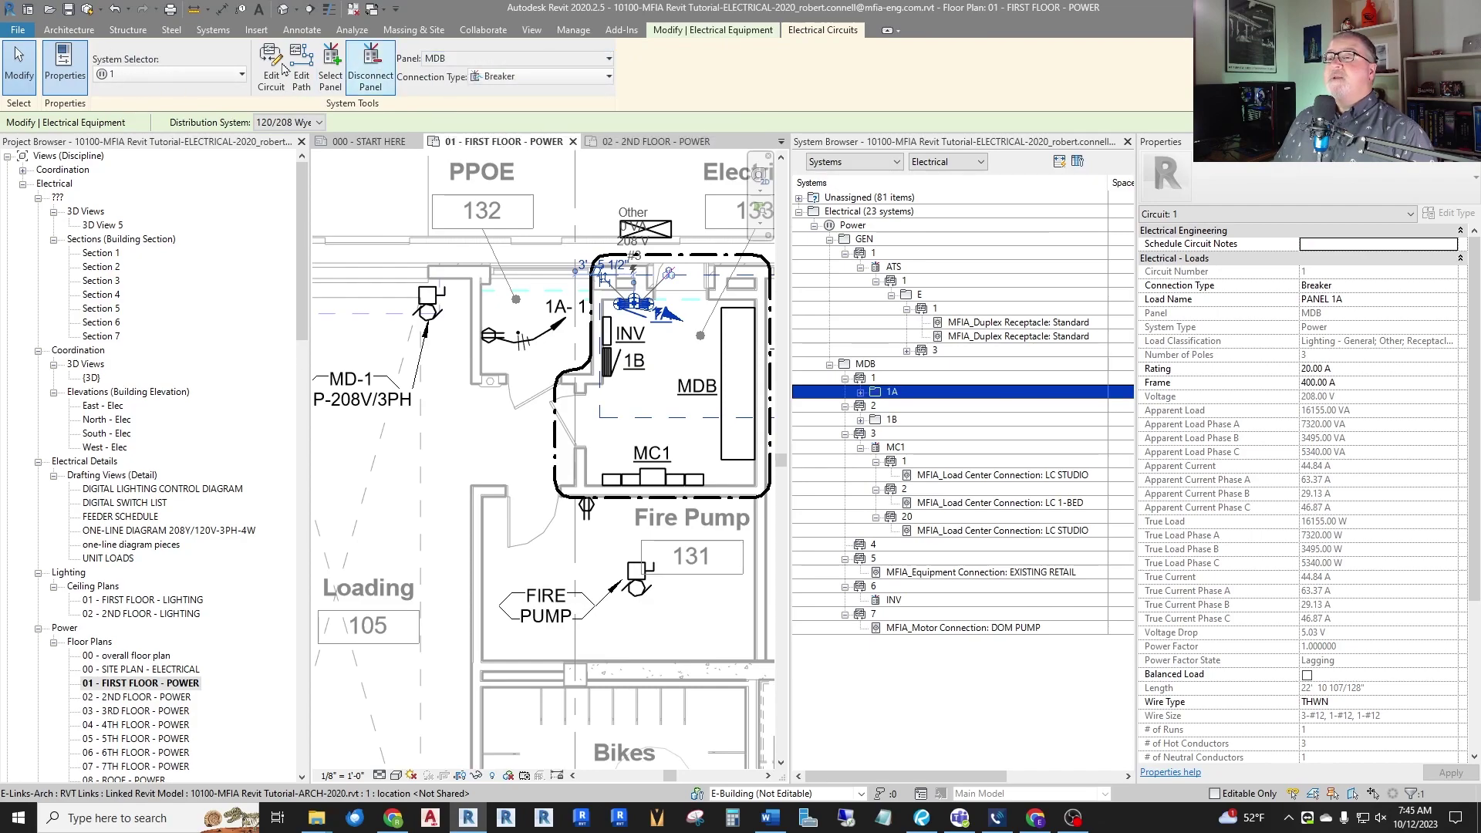
{"action": "left_click", "coordinate": [241, 75]}
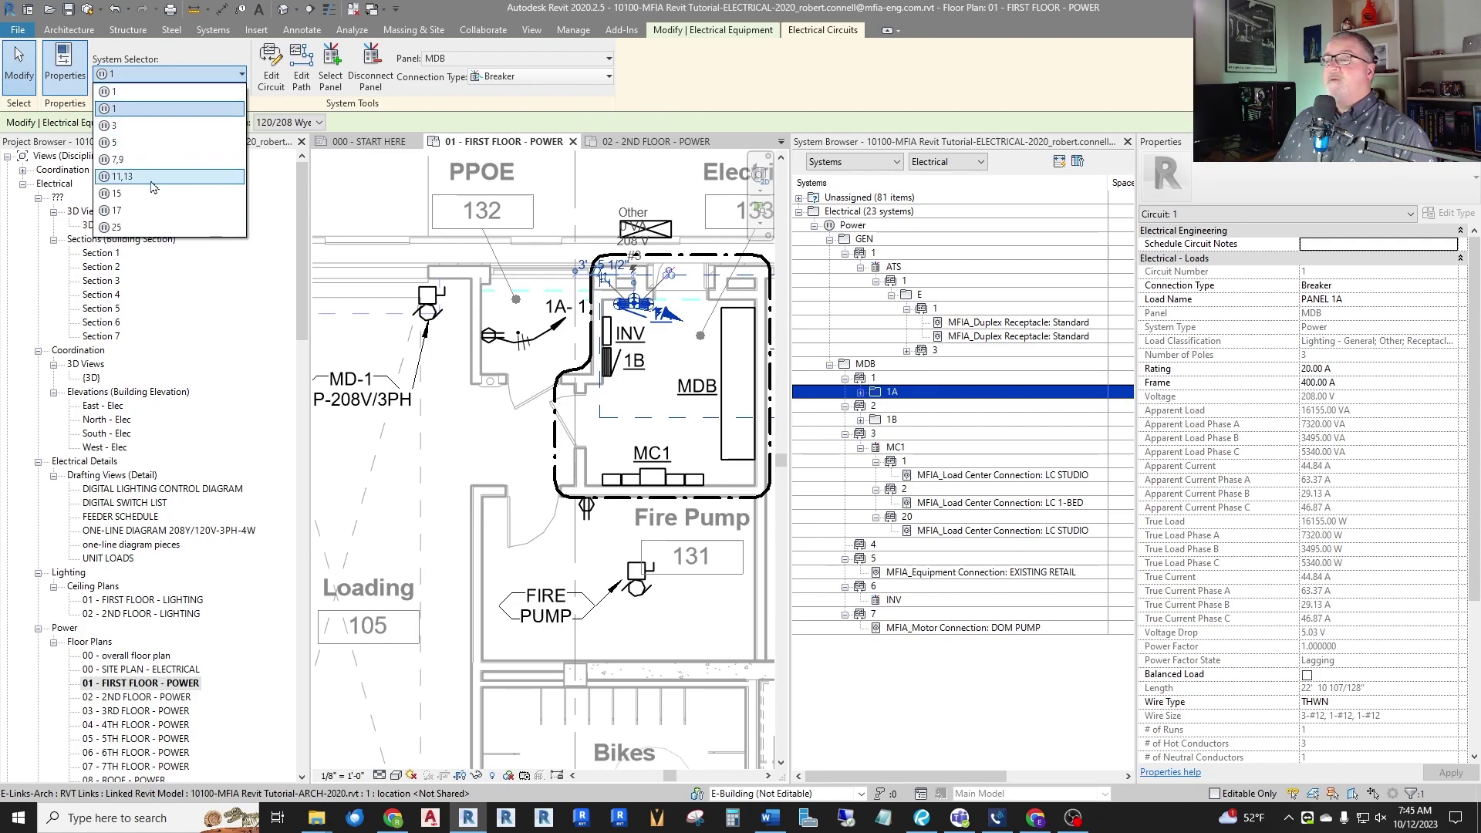
{"action": "left_click", "coordinate": [135, 125]}
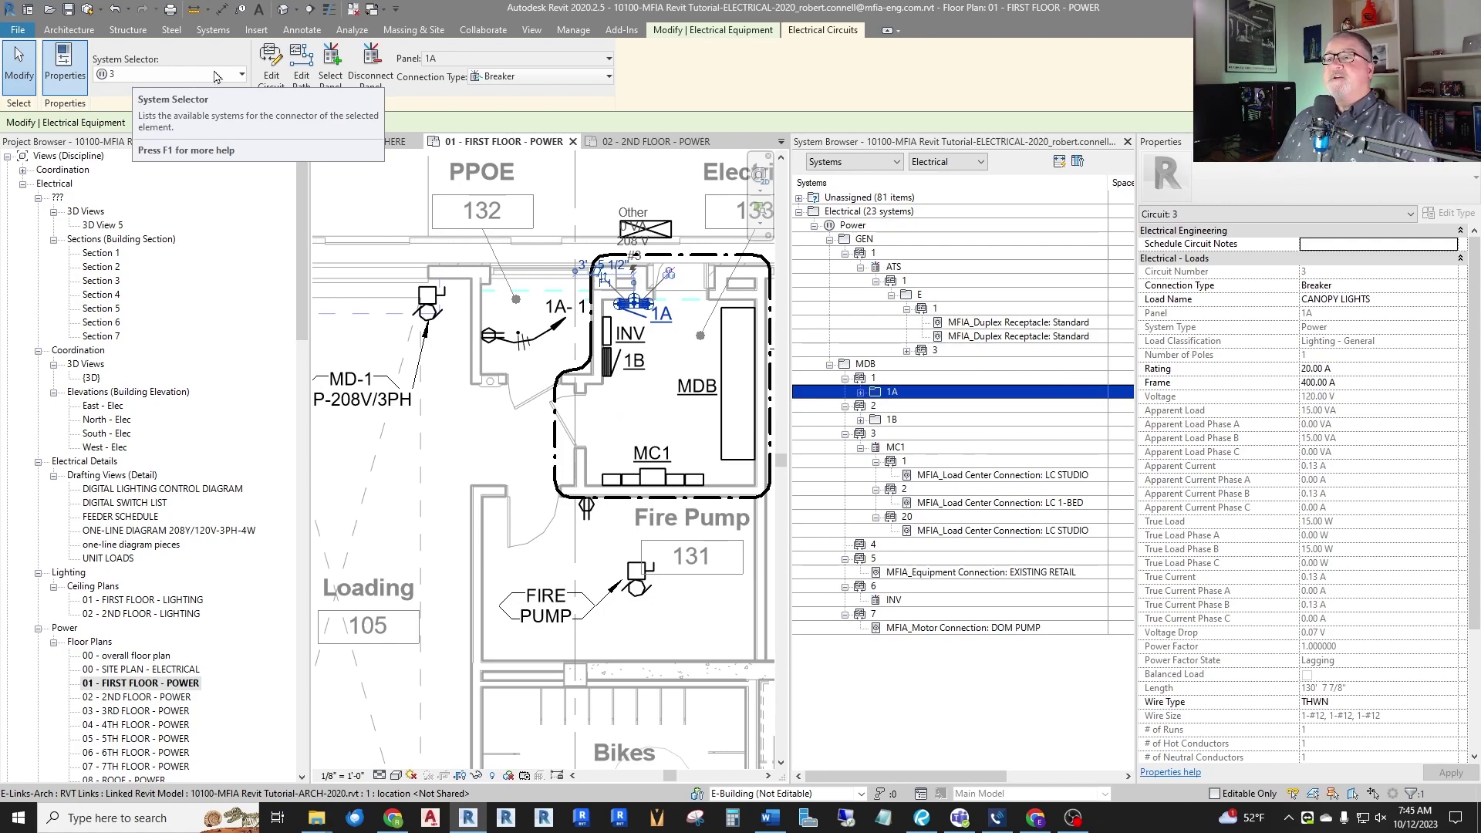
Step to circuit 5, then circuit 11,13 for EV PARKING LOT (2-pole, 40 A, 6600 VA).
{"action": "left_click", "coordinate": [240, 76]}
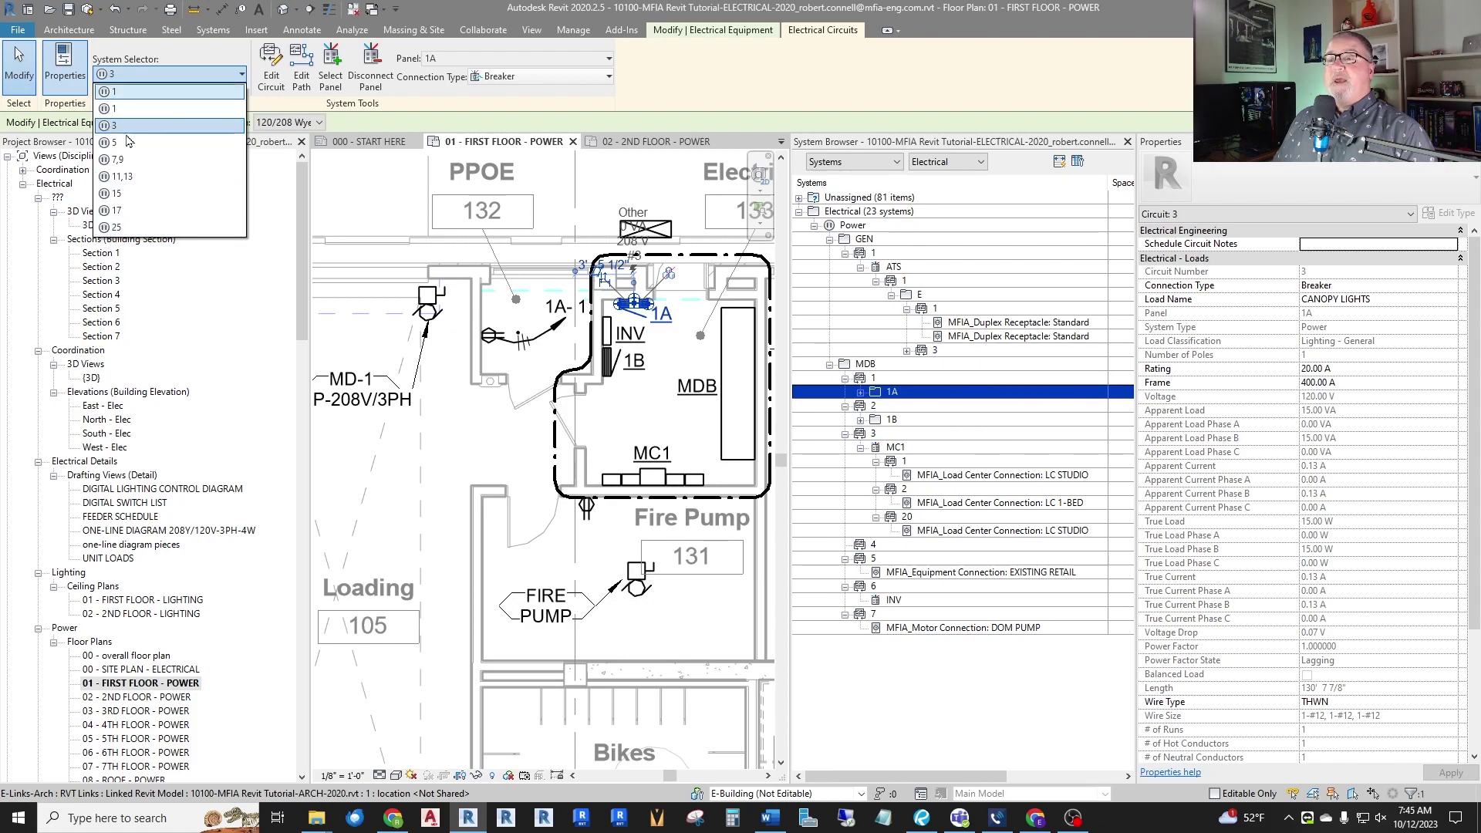
{"action": "left_click", "coordinate": [149, 142]}
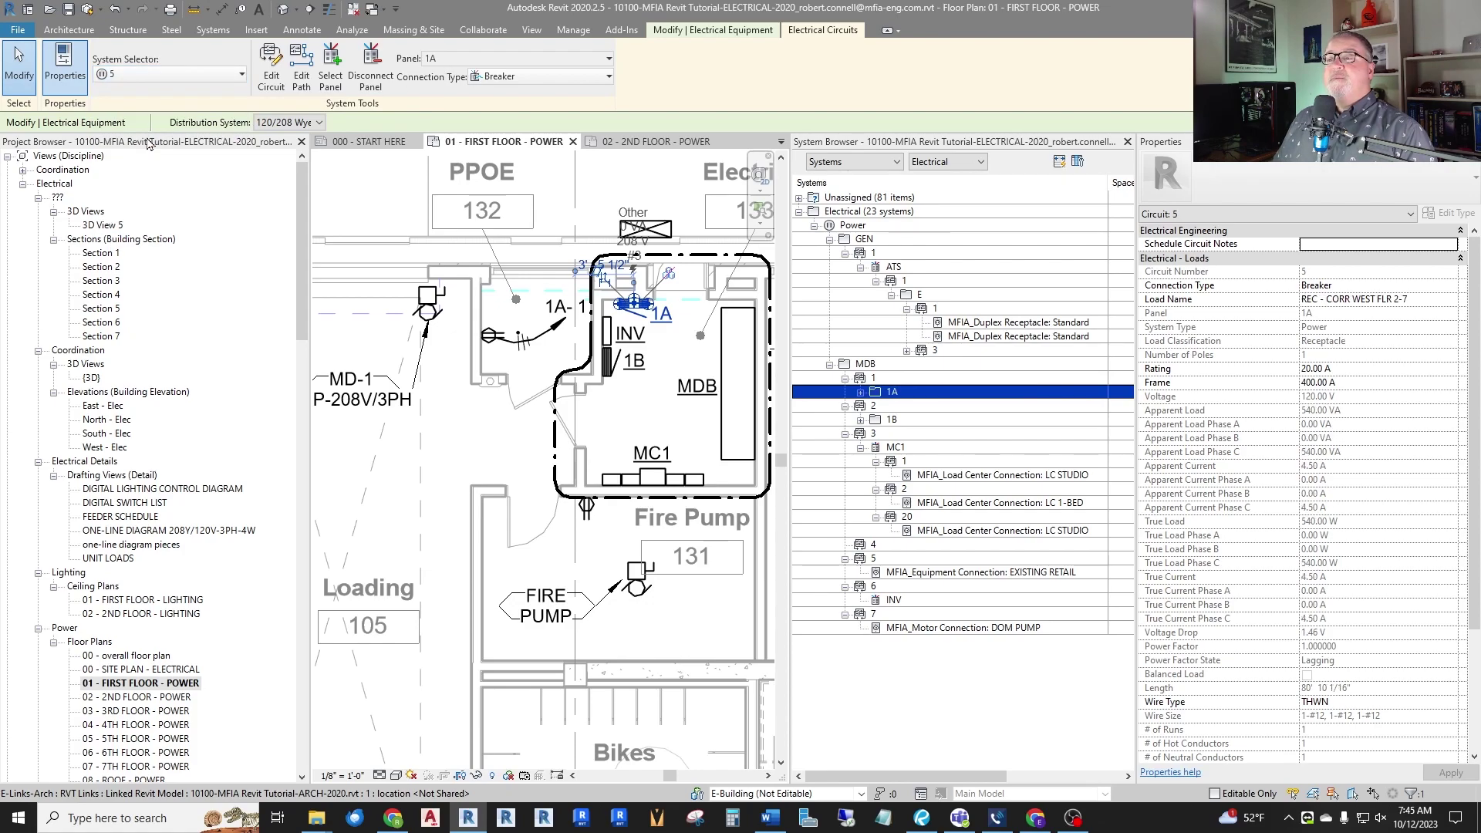
{"action": "left_click", "coordinate": [236, 77]}
{"action": "left_click", "coordinate": [116, 192]}
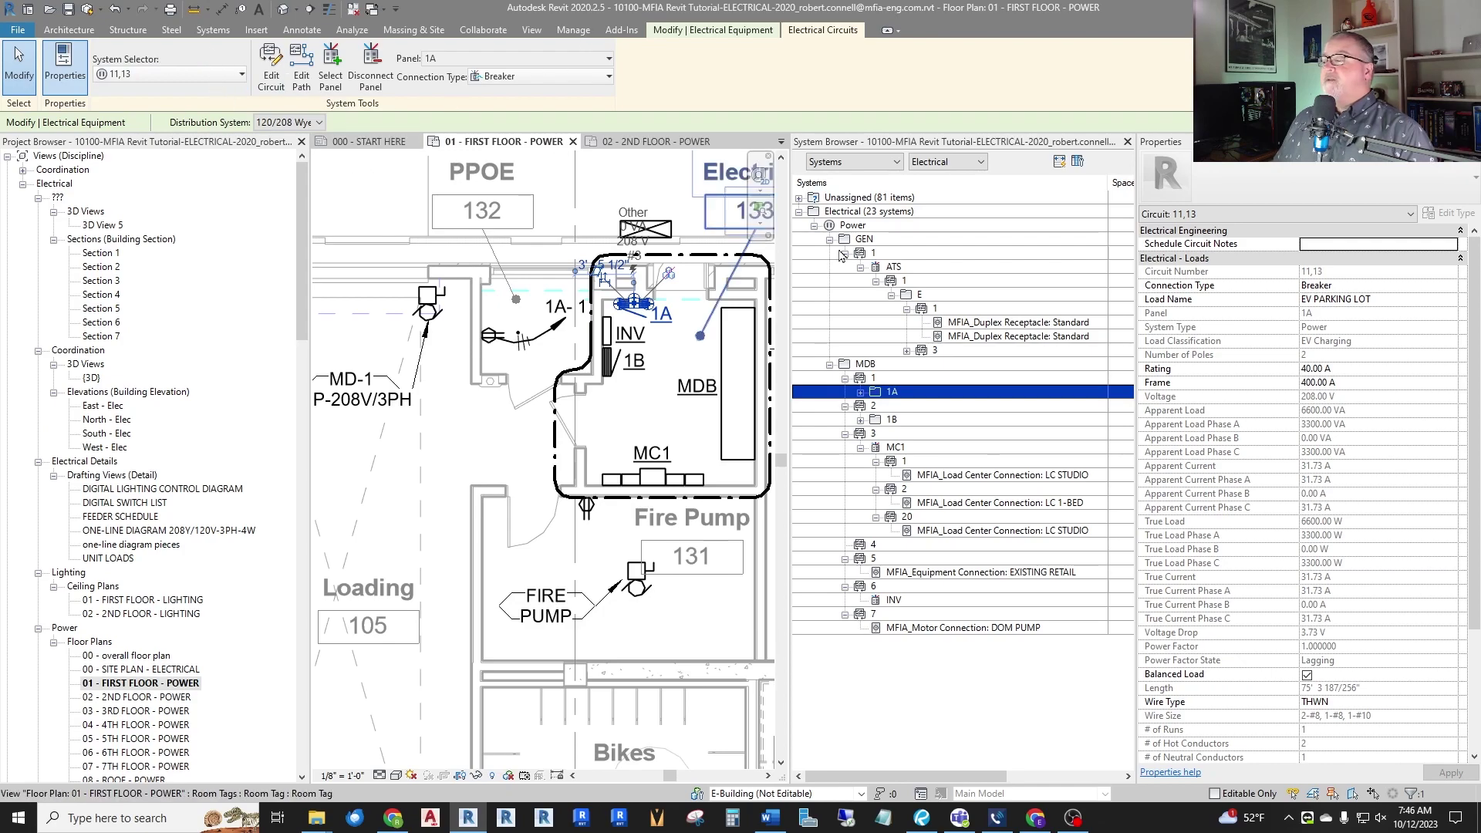
{"action": "left_click", "coordinate": [865, 328]}
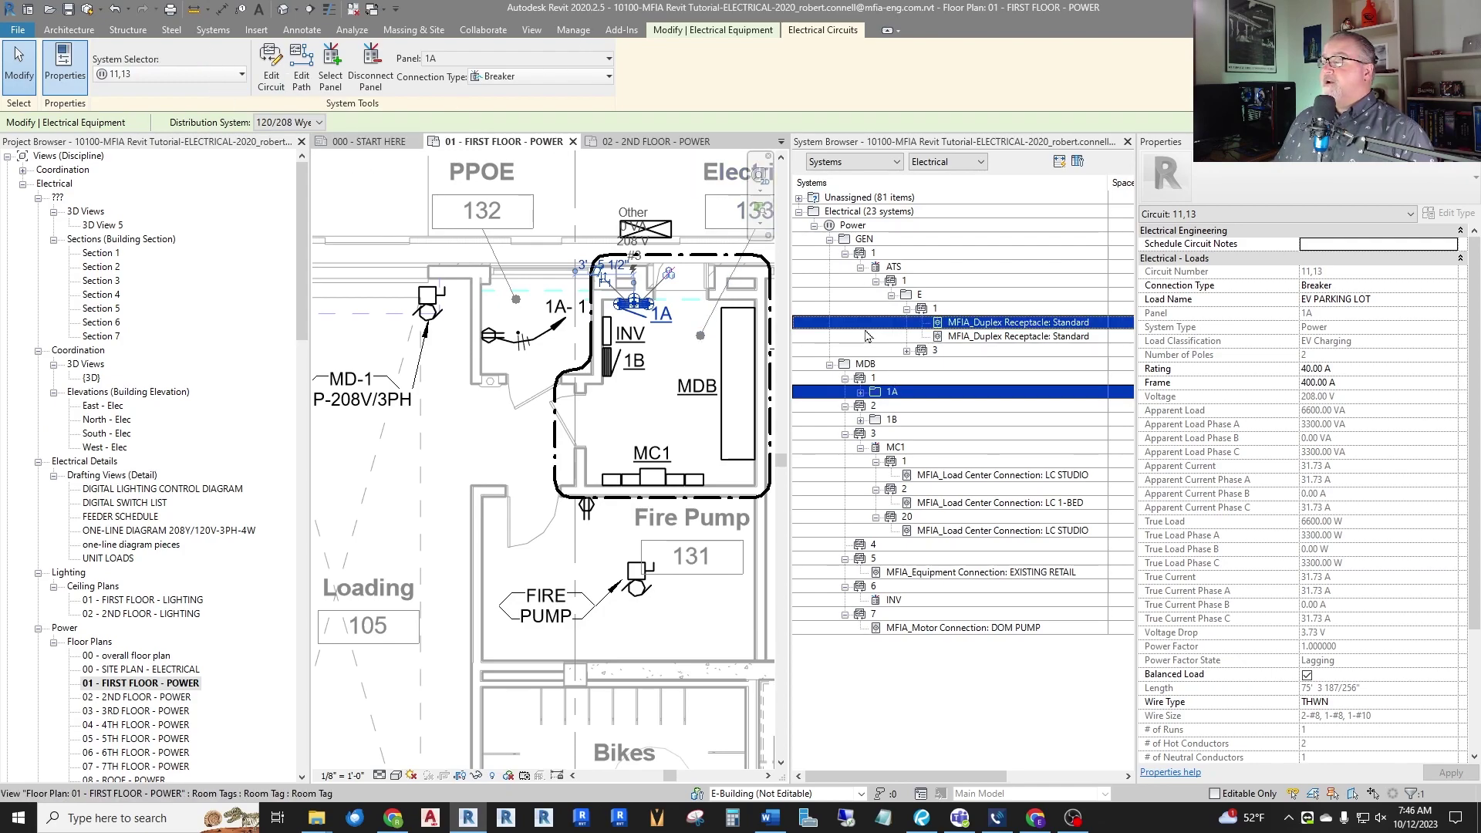
Open the 00 - SITE PLAN - ELECTRICAL view and clear the panel selection.
{"action": "scroll", "coordinate": [508, 371], "scroll_direction": "down", "scroll_amount": 2}
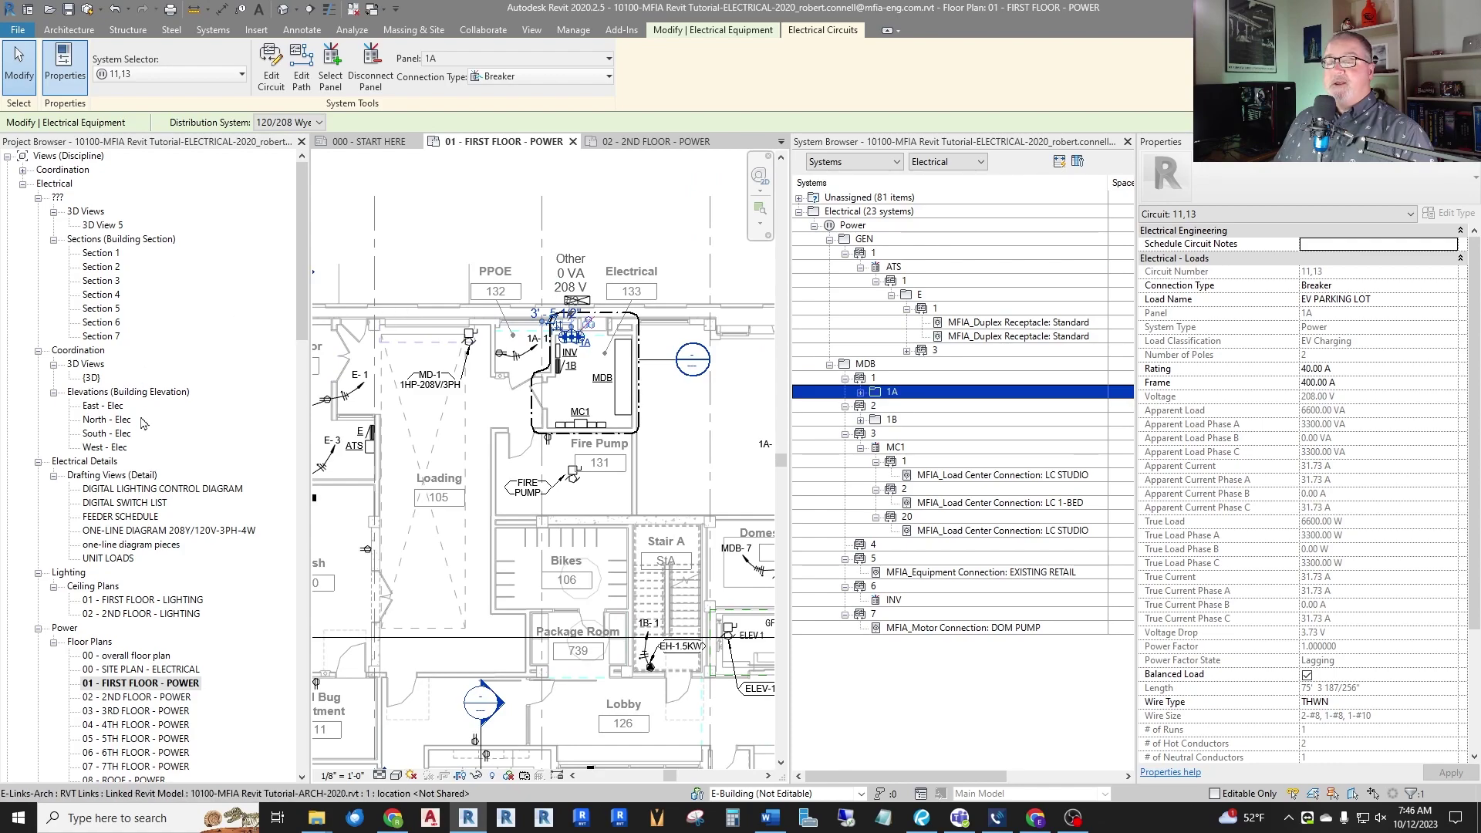
{"action": "scroll", "coordinate": [141, 422], "scroll_direction": "down", "scroll_amount": 2}
{"action": "double_click", "coordinate": [129, 587]}
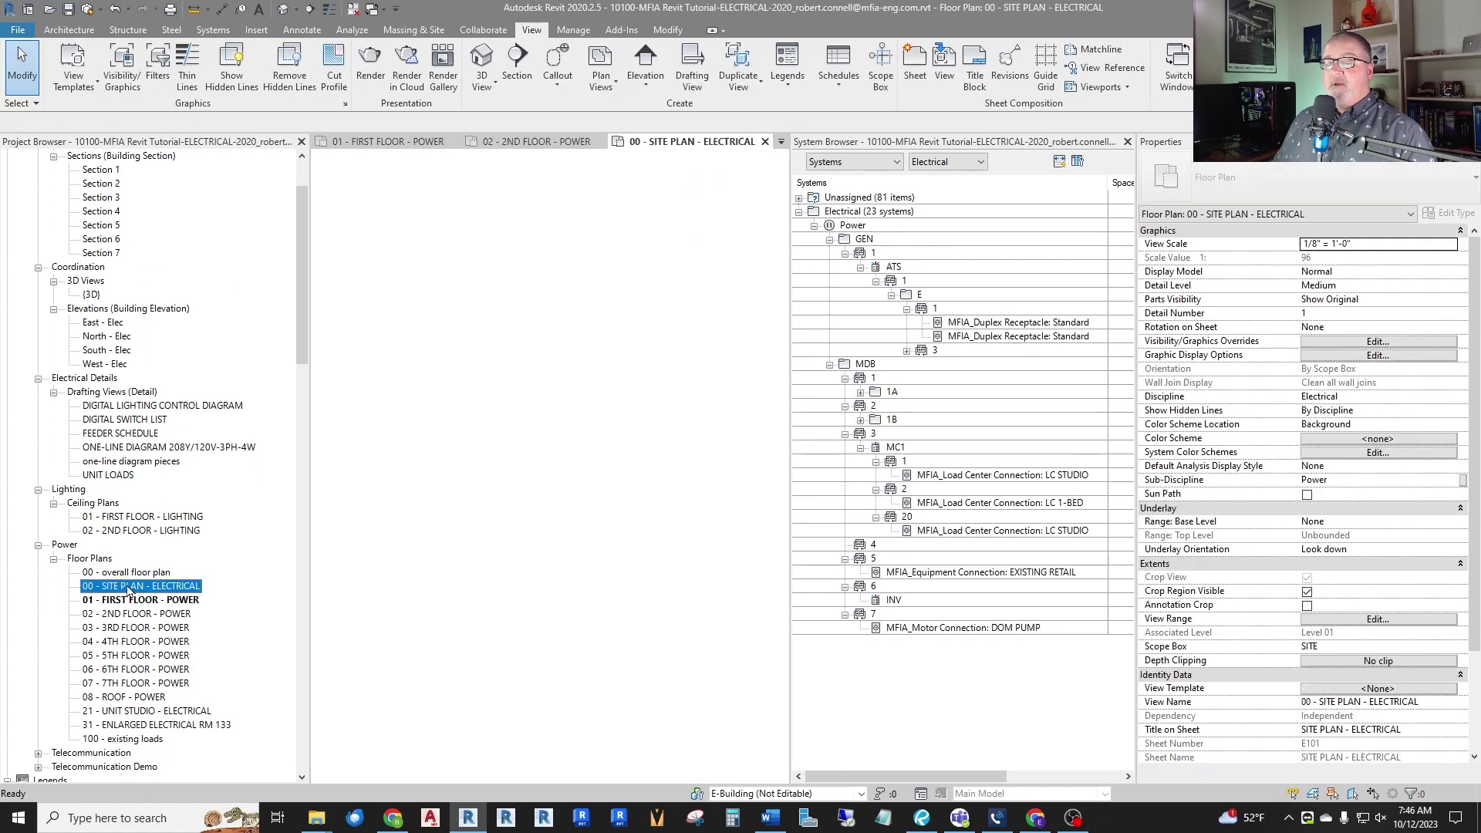
{"action": "scroll", "coordinate": [443, 421], "scroll_direction": "down", "scroll_amount": 3}
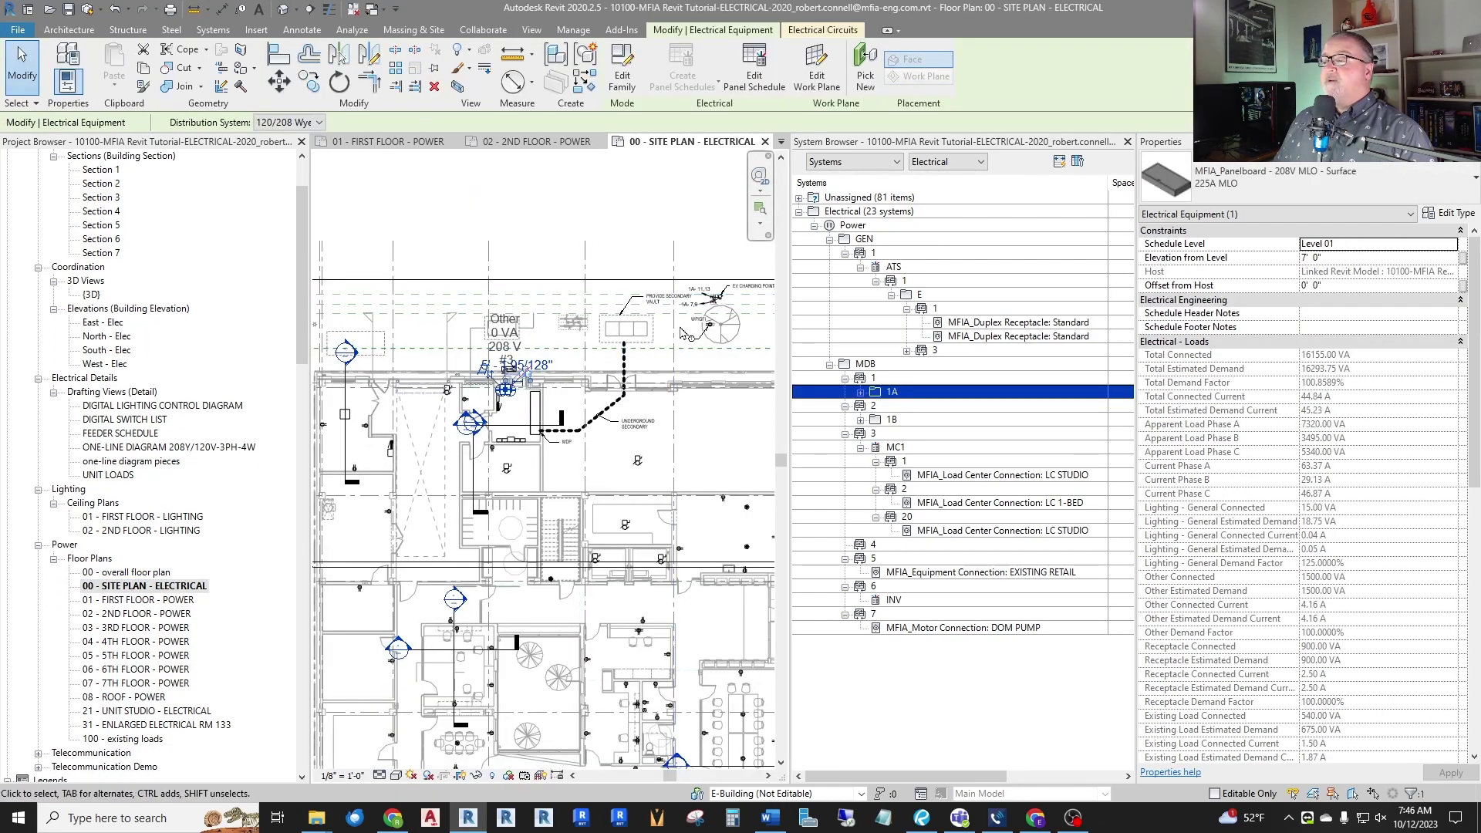
{"action": "scroll", "coordinate": [692, 286], "scroll_direction": "up", "scroll_amount": 2}
{"action": "scroll", "coordinate": [692, 285], "scroll_direction": "up", "scroll_amount": 4}
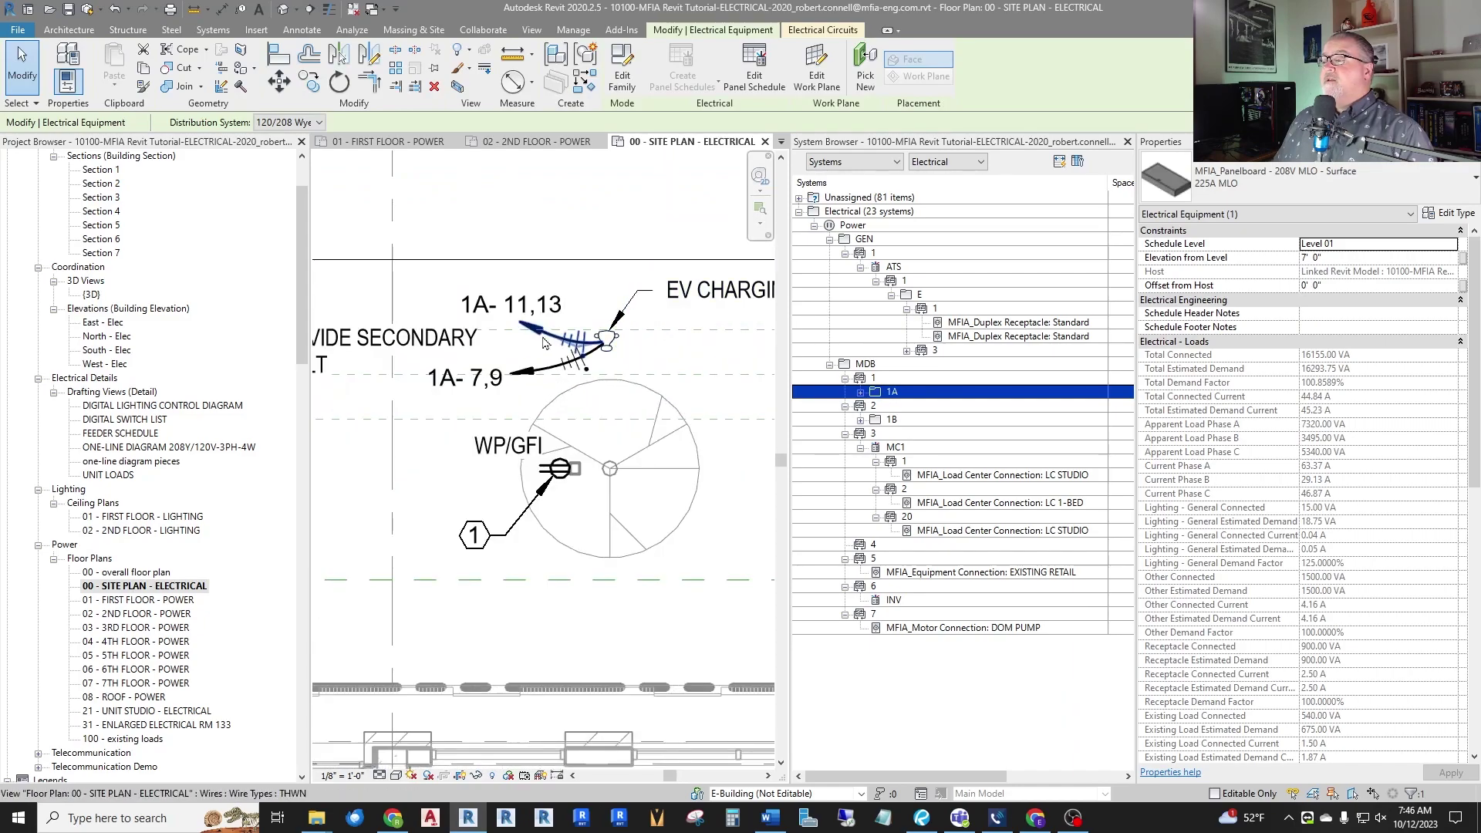
{"action": "key", "text": "Escape"}
{"action": "scroll", "coordinate": [529, 349], "scroll_direction": "down", "scroll_amount": 1}
{"action": "scroll", "coordinate": [529, 350], "scroll_direction": "up", "scroll_amount": 2}
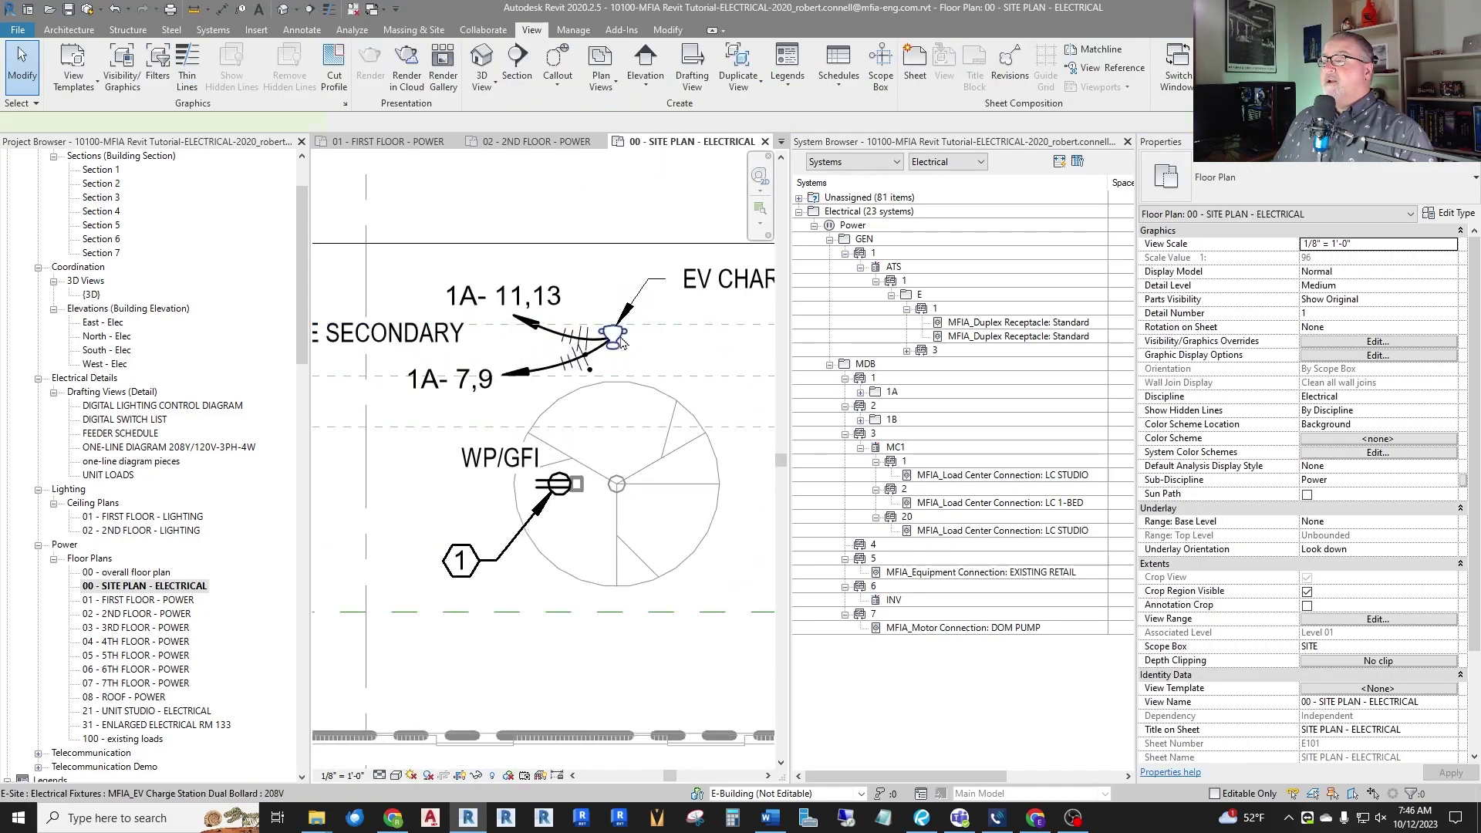
Select the EV charger and trace it to panel 1A circuits 7,9 and 11,13.
{"action": "left_click", "coordinate": [613, 333]}
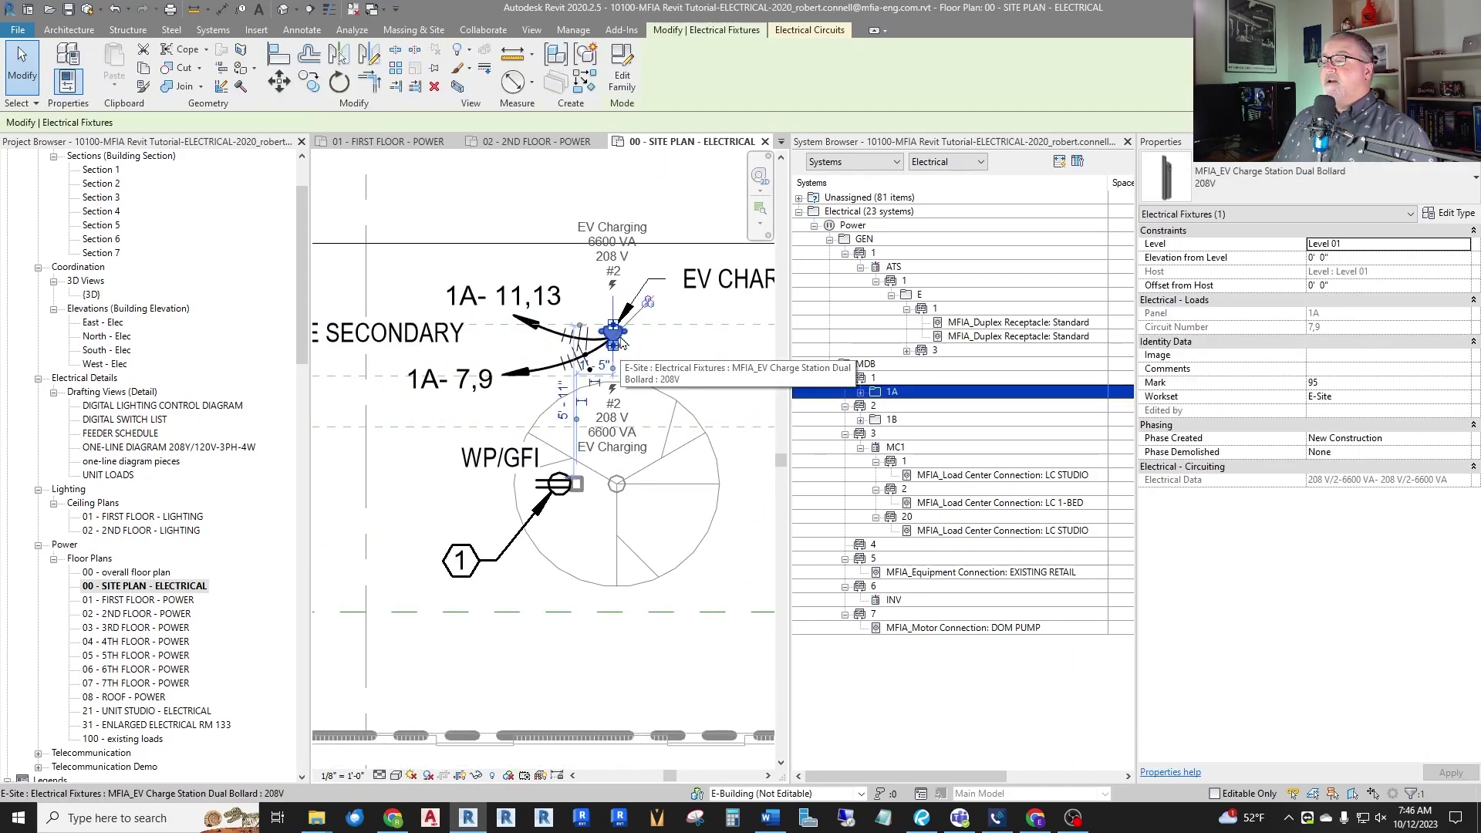
{"action": "left_click", "coordinate": [861, 393]}
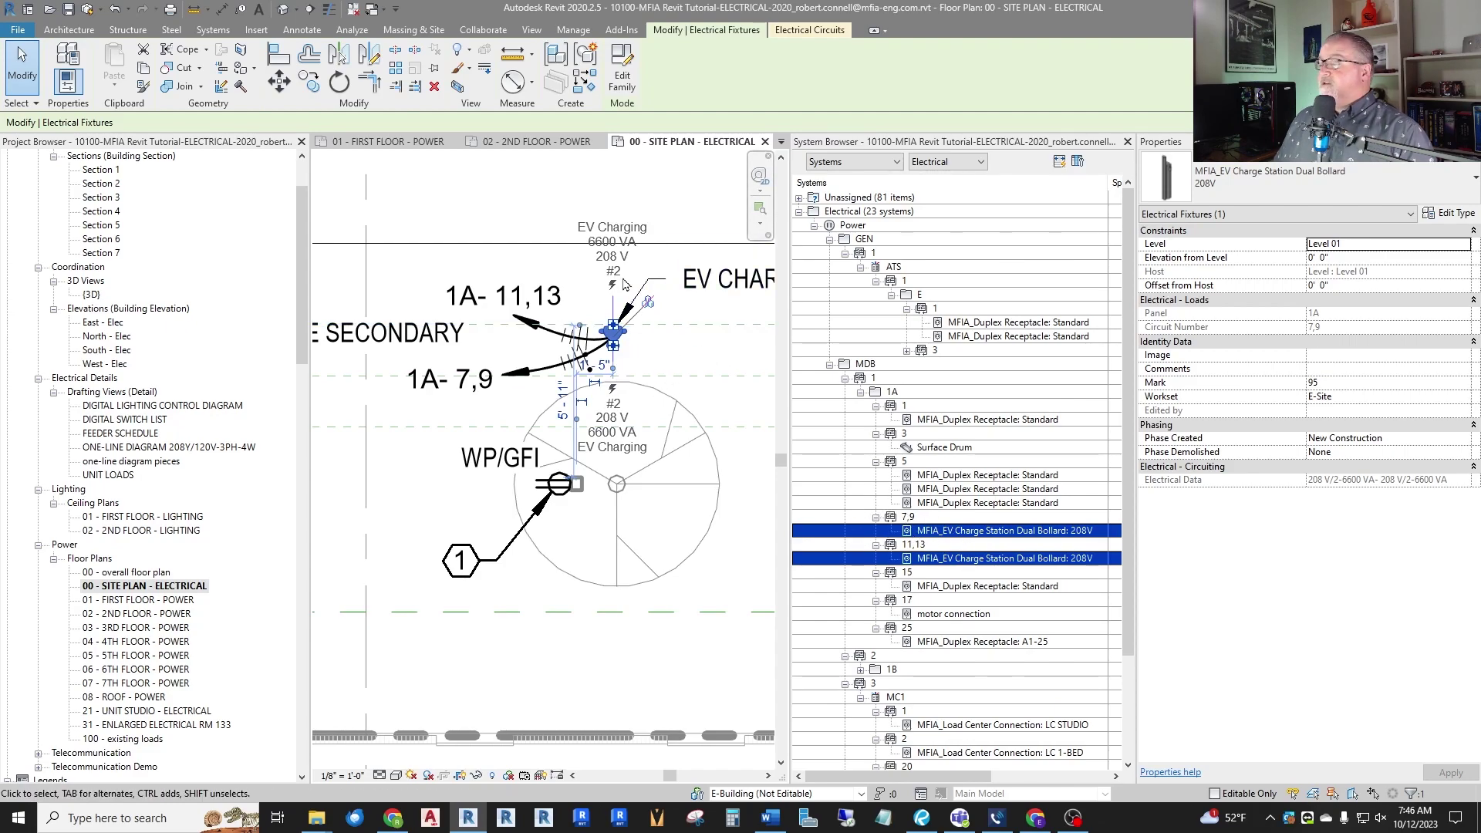
{"action": "left_click", "coordinate": [908, 517]}
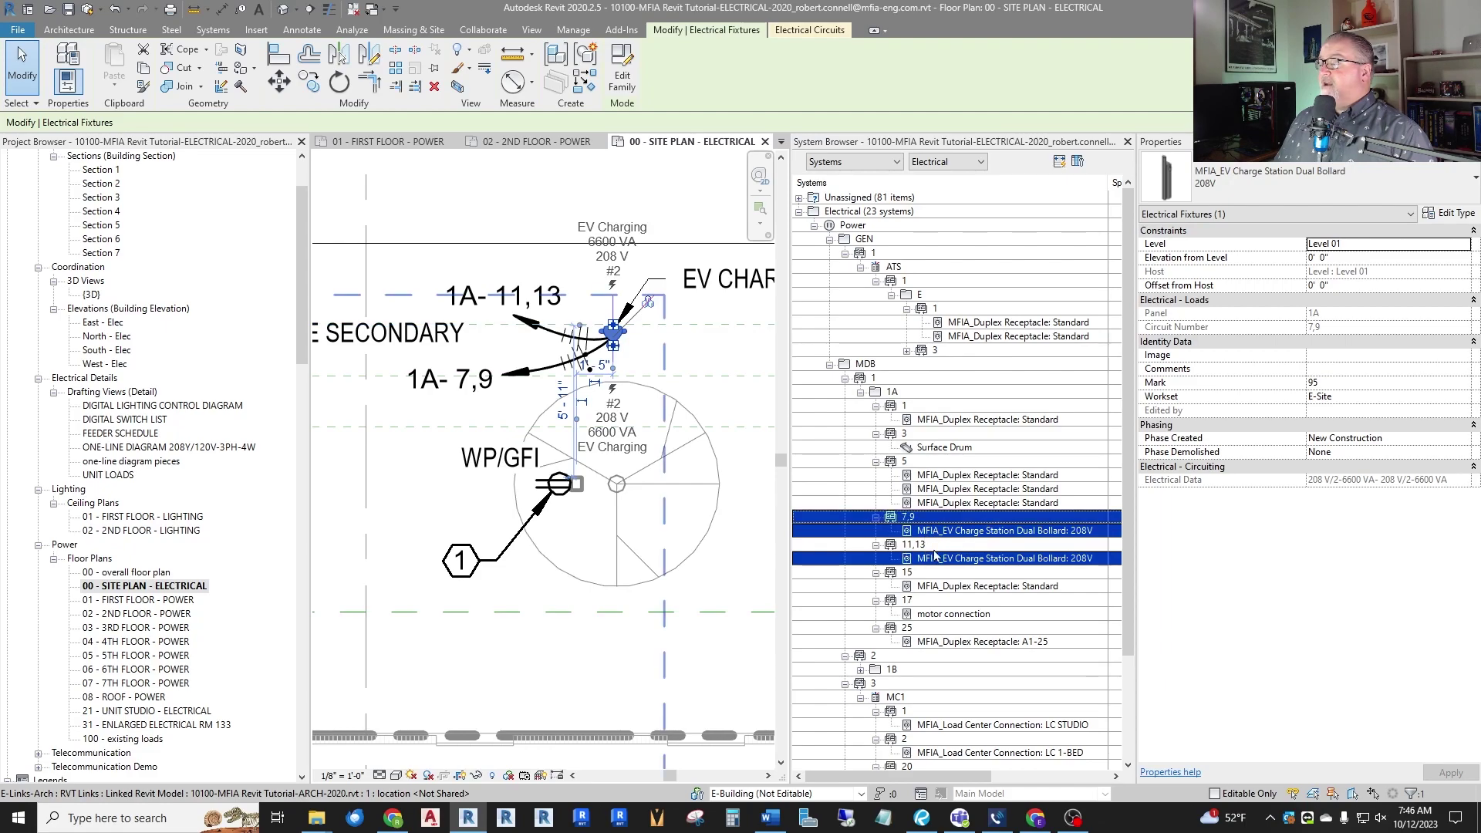
{"action": "left_click", "coordinate": [807, 32]}
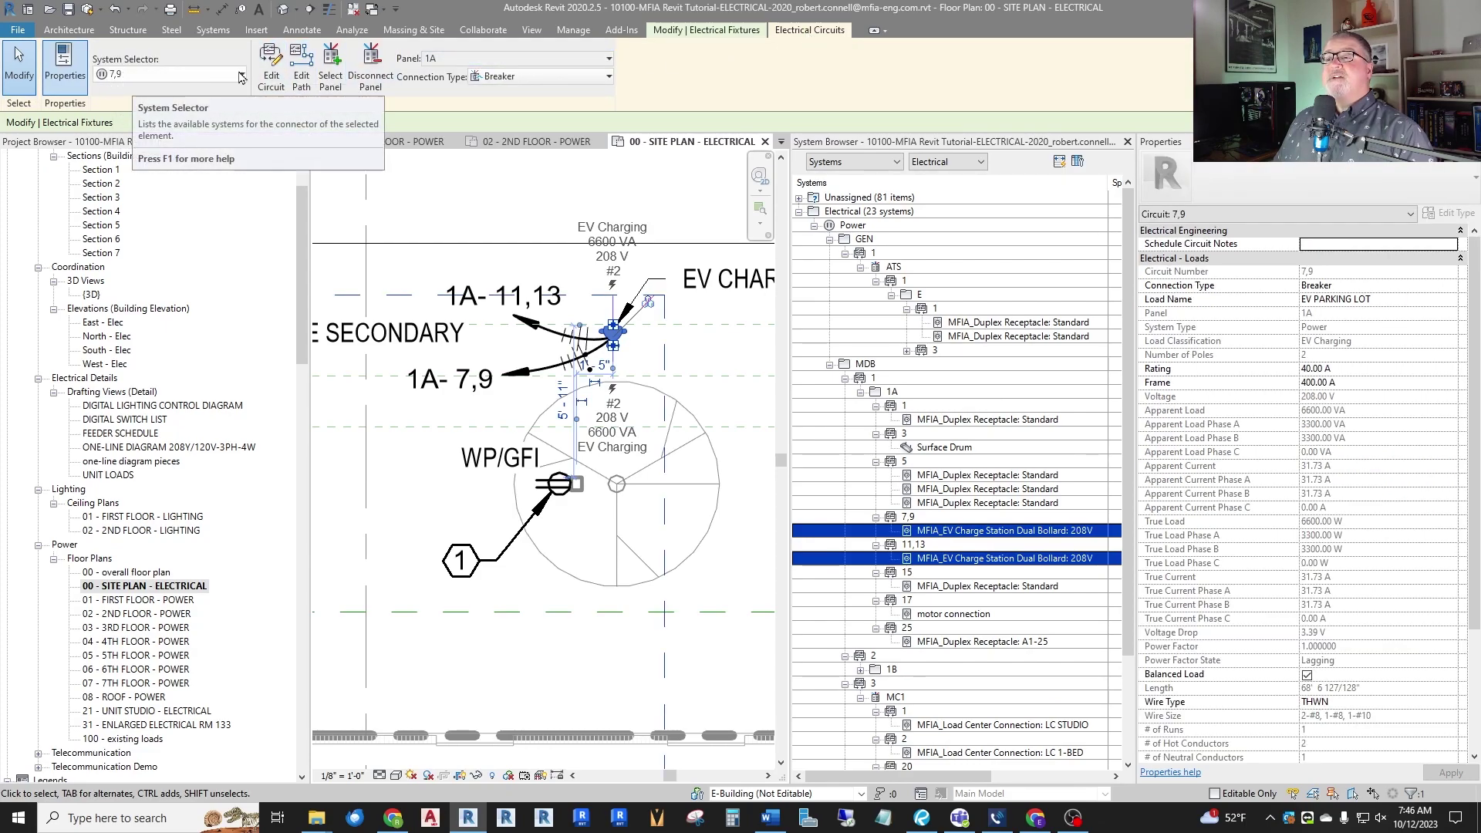
{"action": "left_click", "coordinate": [168, 76]}
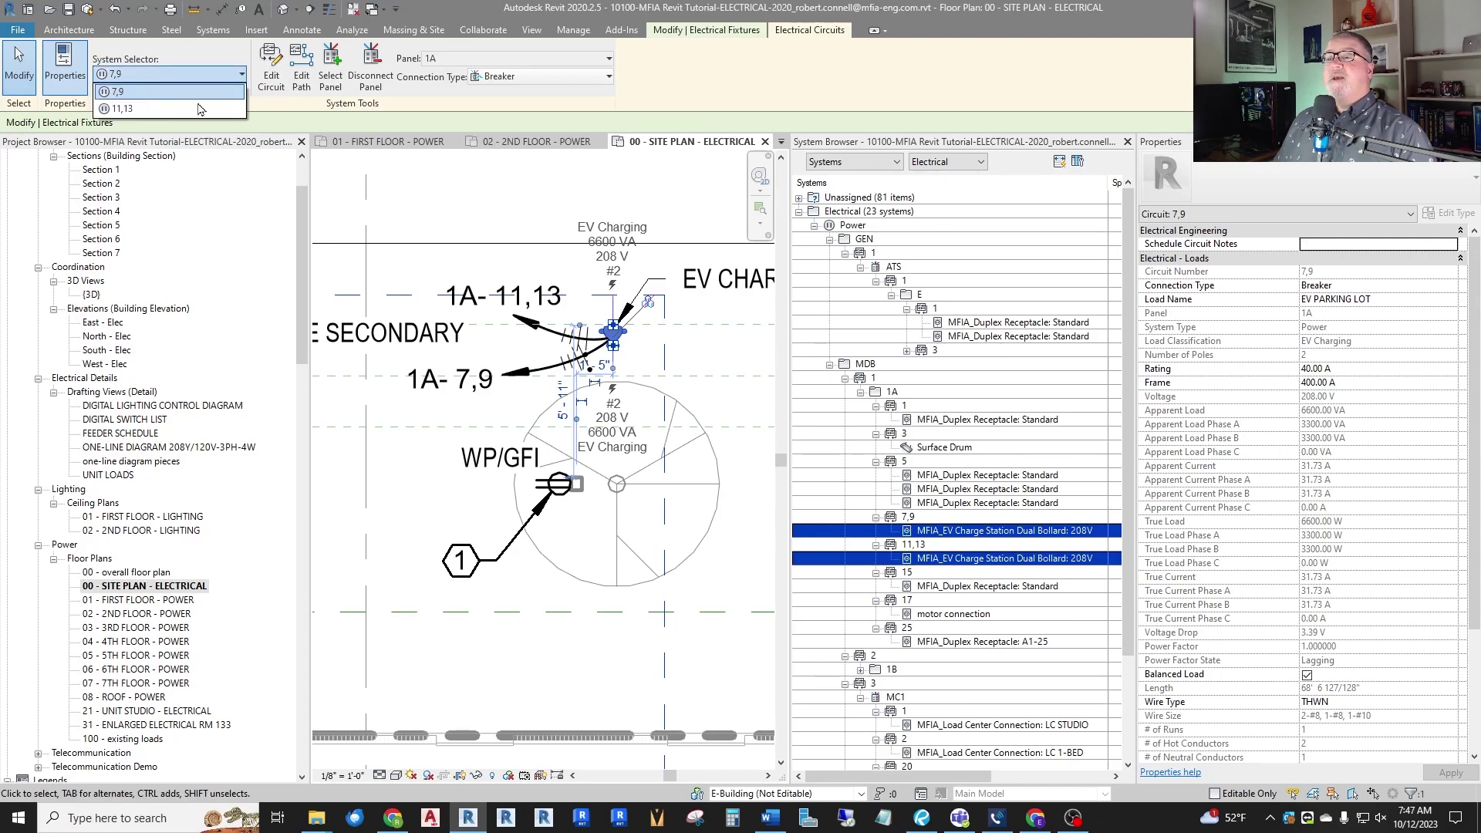
{"action": "left_click", "coordinate": [199, 109]}
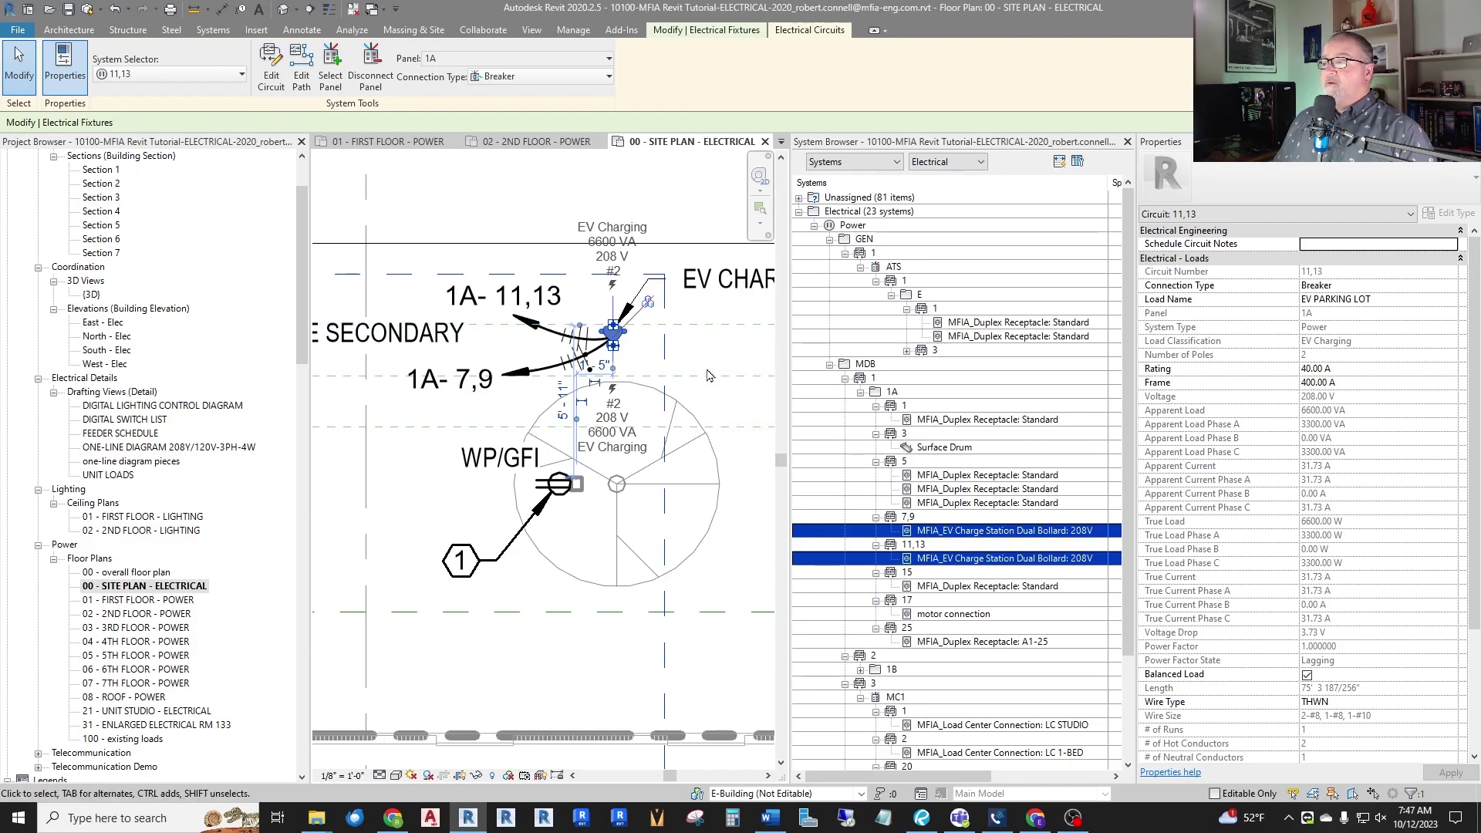
{"action": "key", "text": "Escape"}
{"action": "scroll", "coordinate": [706, 378], "scroll_direction": "down", "scroll_amount": 5}
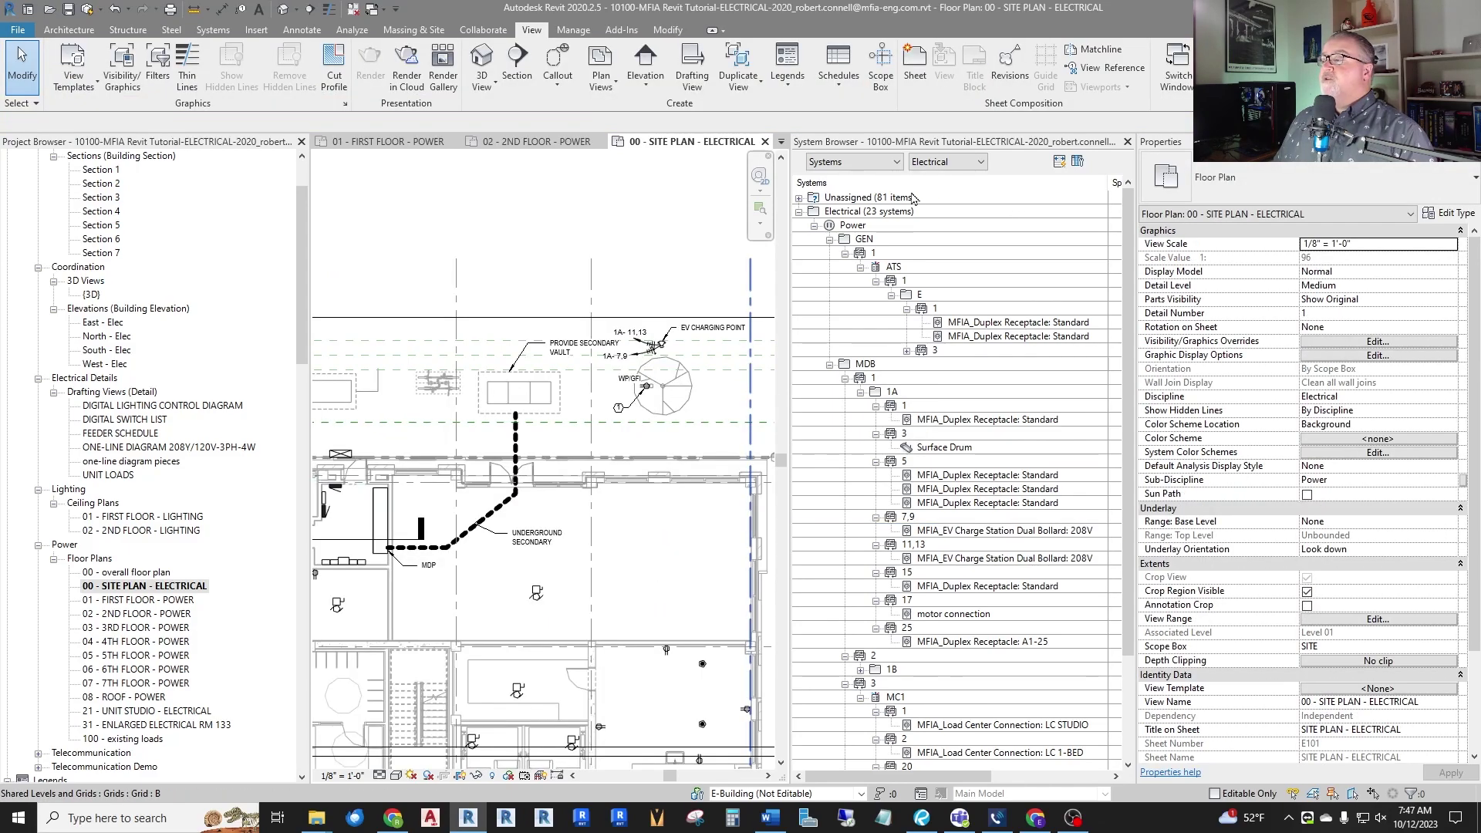
Expand the 81 unassigned items, scroll through the list, and pick the exit sign.
{"action": "left_click", "coordinate": [800, 199]}
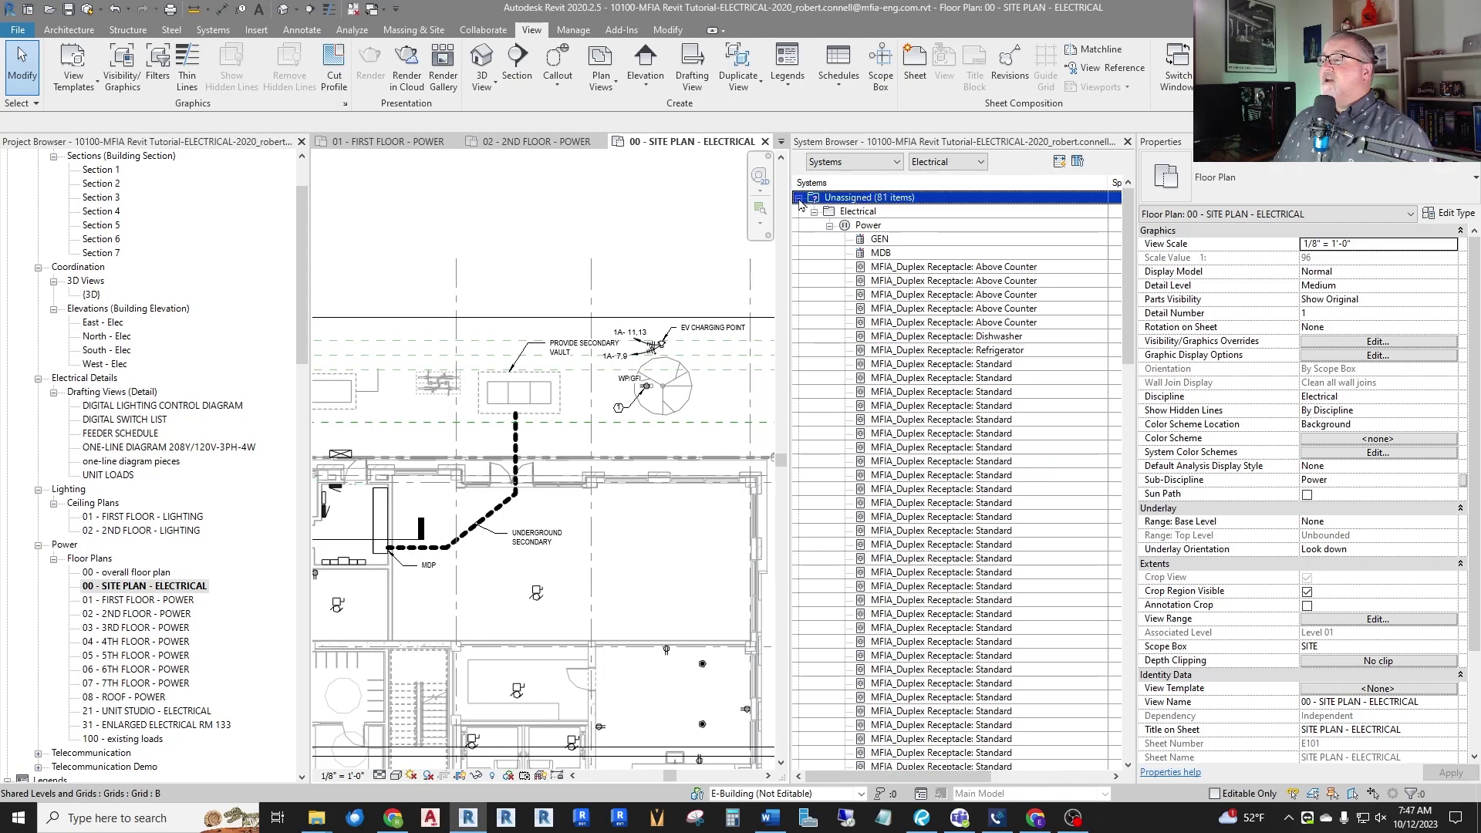
{"action": "scroll", "coordinate": [954, 259], "scroll_direction": "down", "scroll_amount": 3}
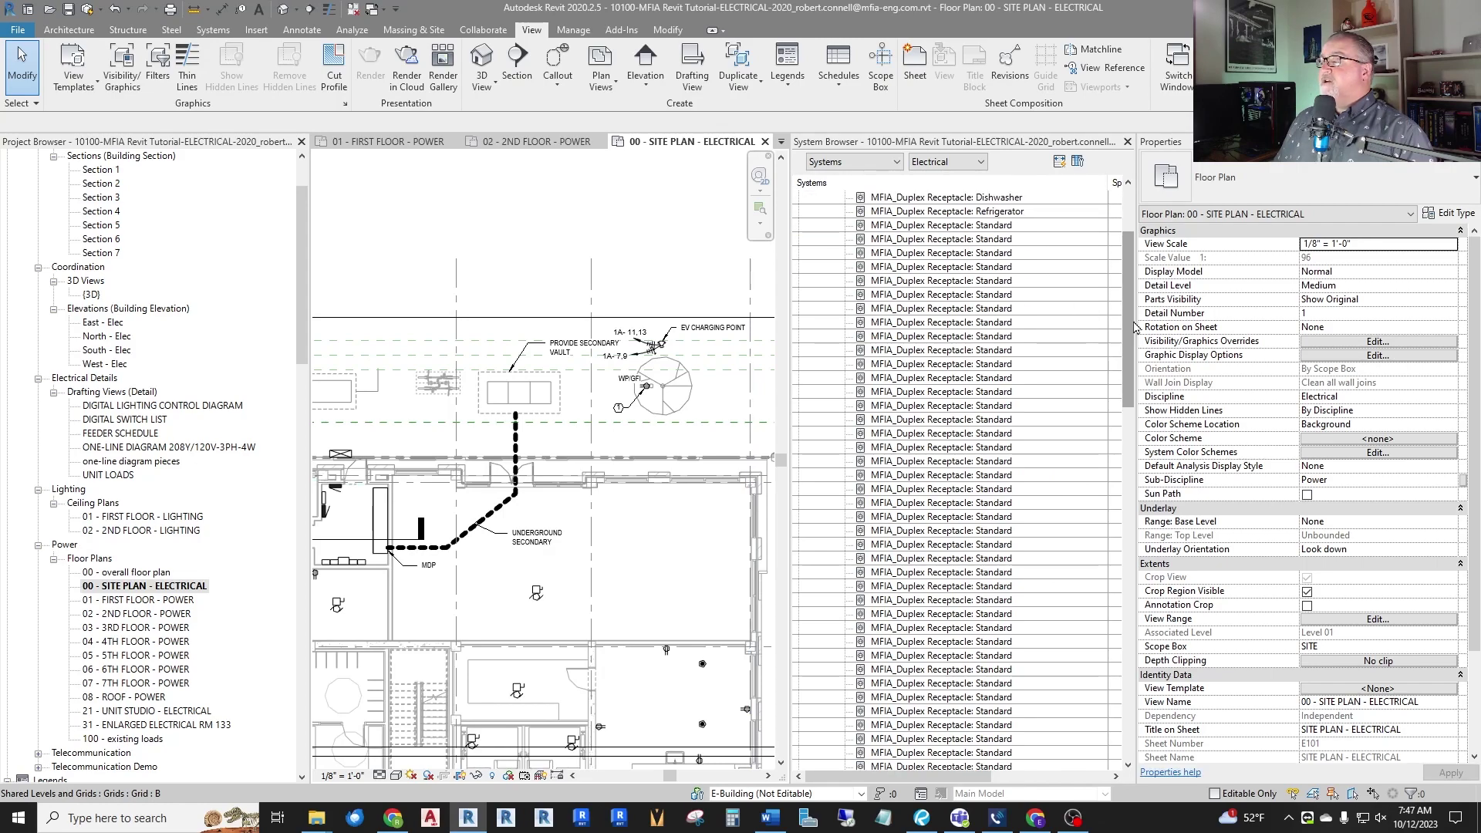
{"action": "left_click_drag", "start_coordinate": [1131, 327], "coordinate": [1130, 496]}
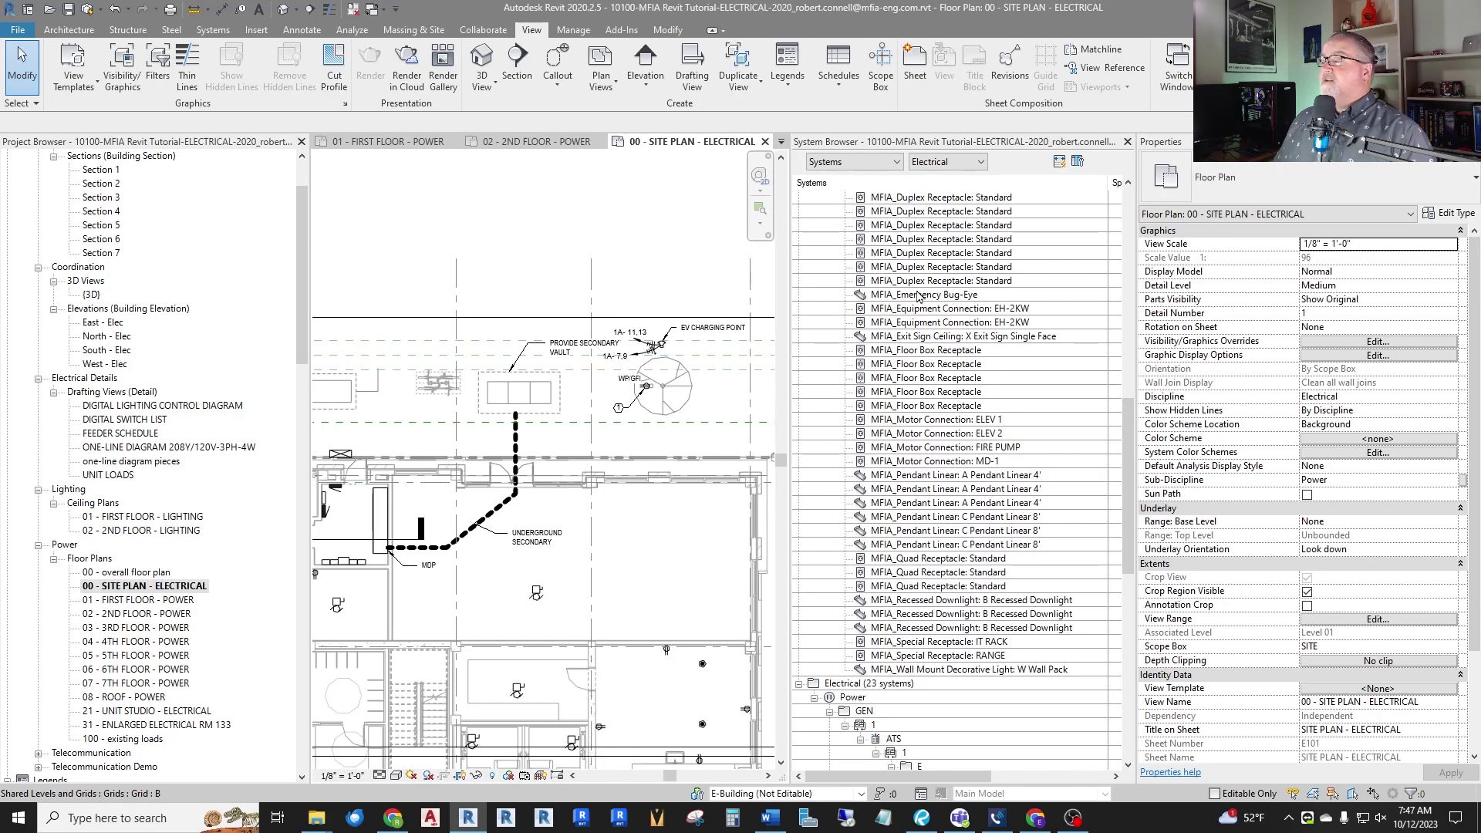
{"action": "left_click", "coordinate": [939, 342]}
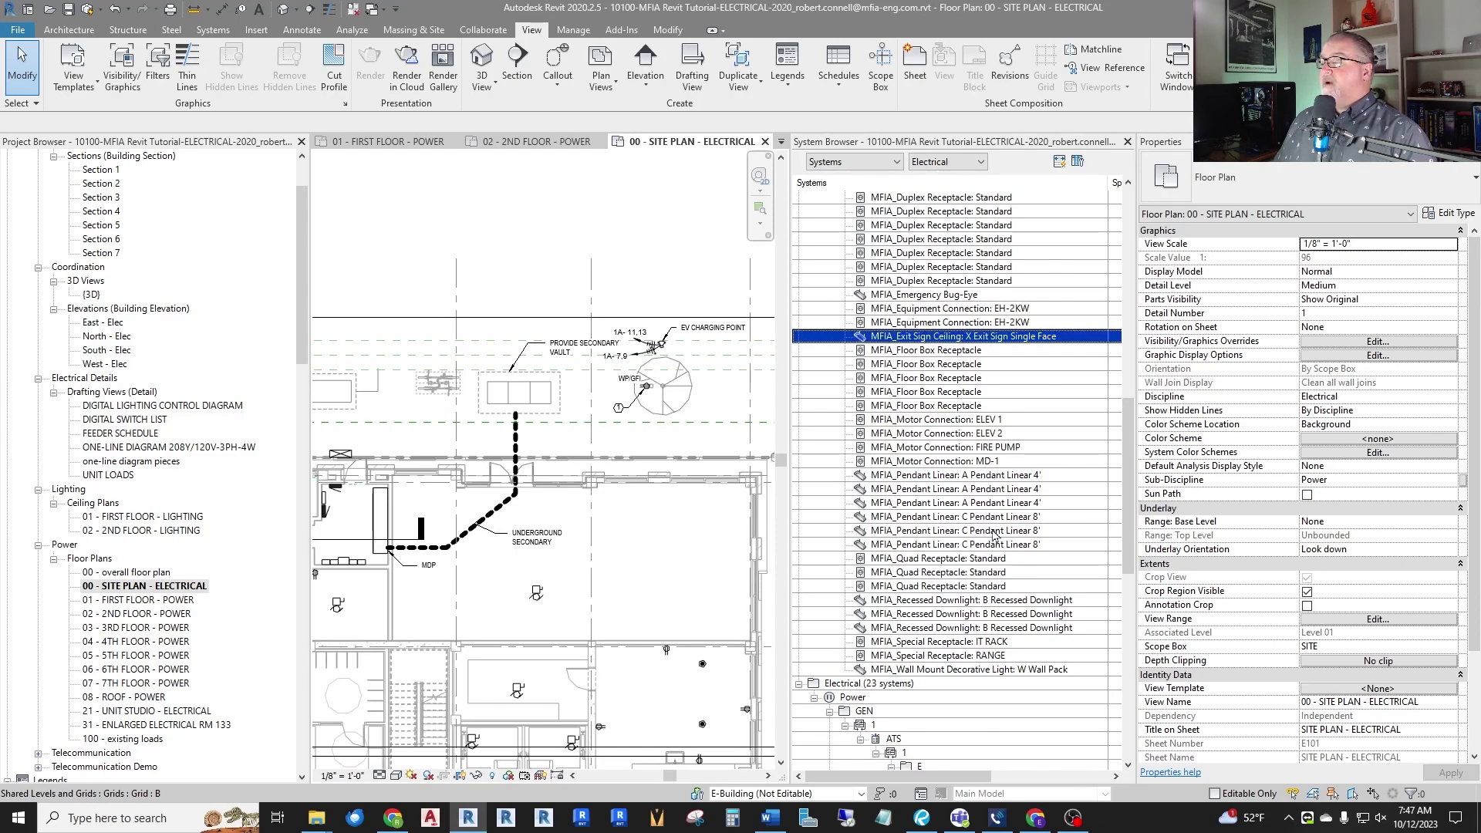
Select the unassigned GEN and MDB switchboard equipment to view their properties and loads.
{"action": "left_click", "coordinate": [978, 408]}
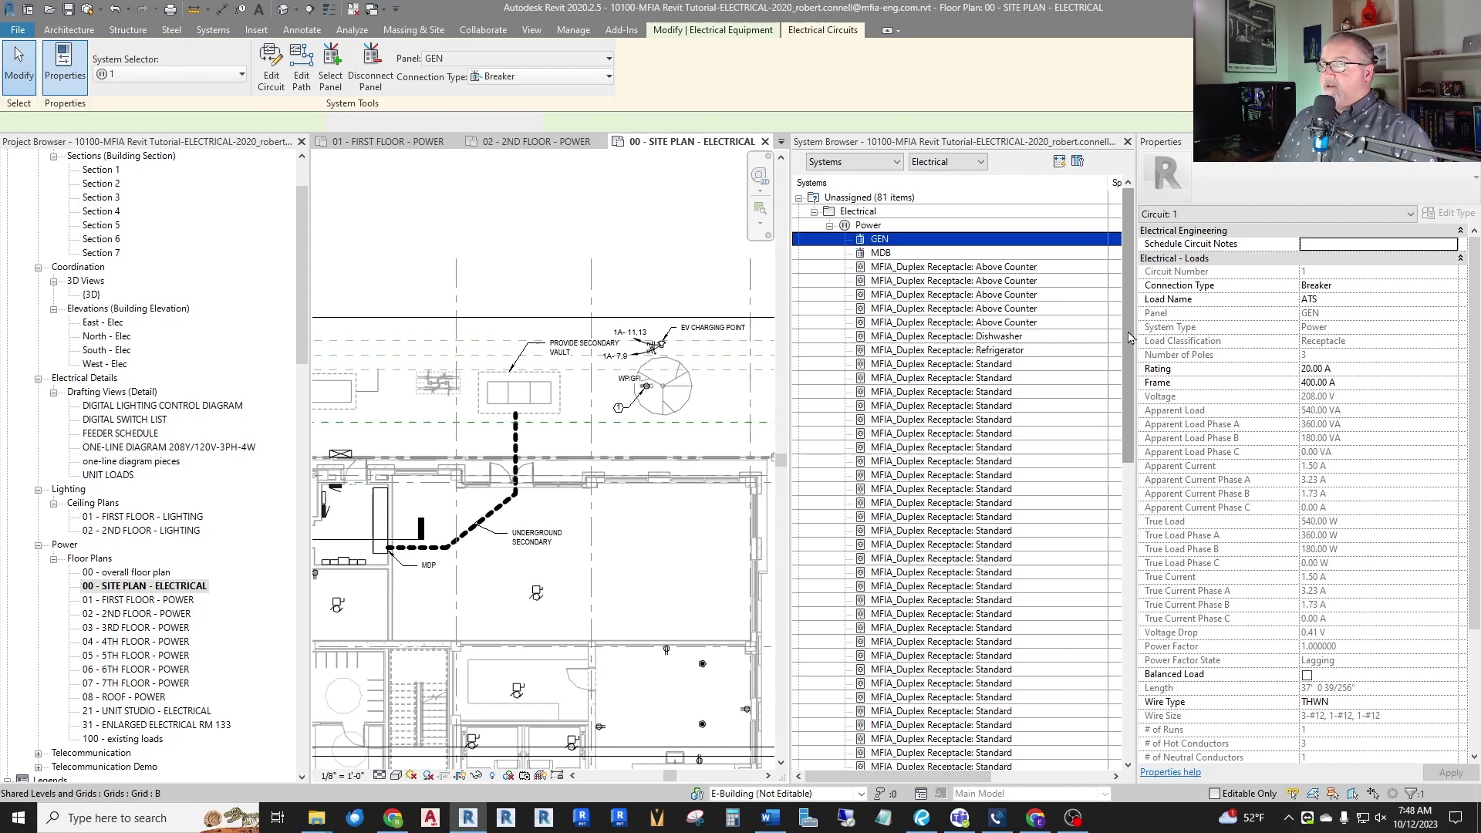
{"action": "left_click_drag", "start_coordinate": [1126, 322], "coordinate": [1149, 285]}
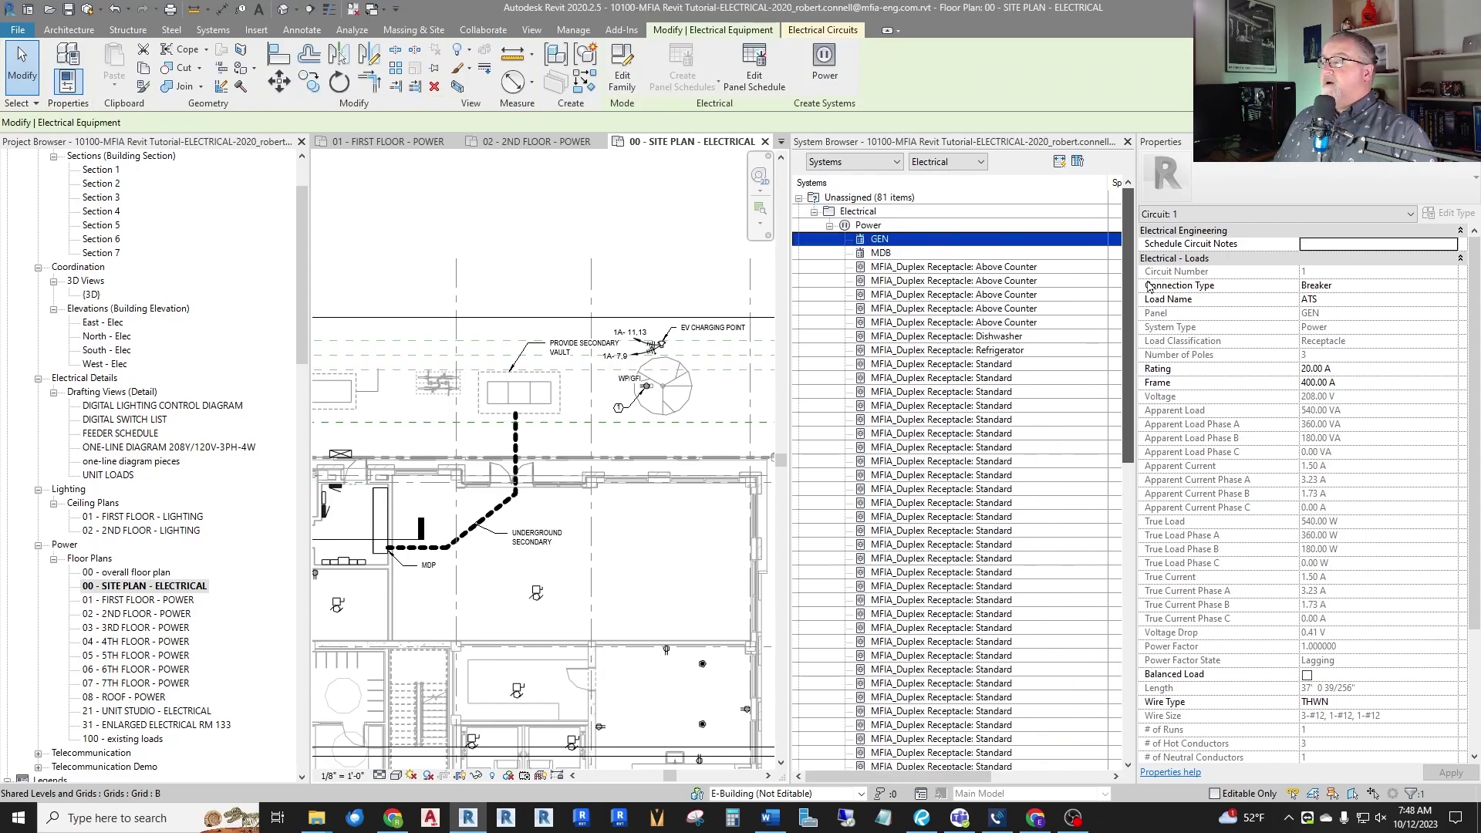
{"action": "left_click", "coordinate": [881, 253]}
{"action": "left_click", "coordinate": [910, 240]}
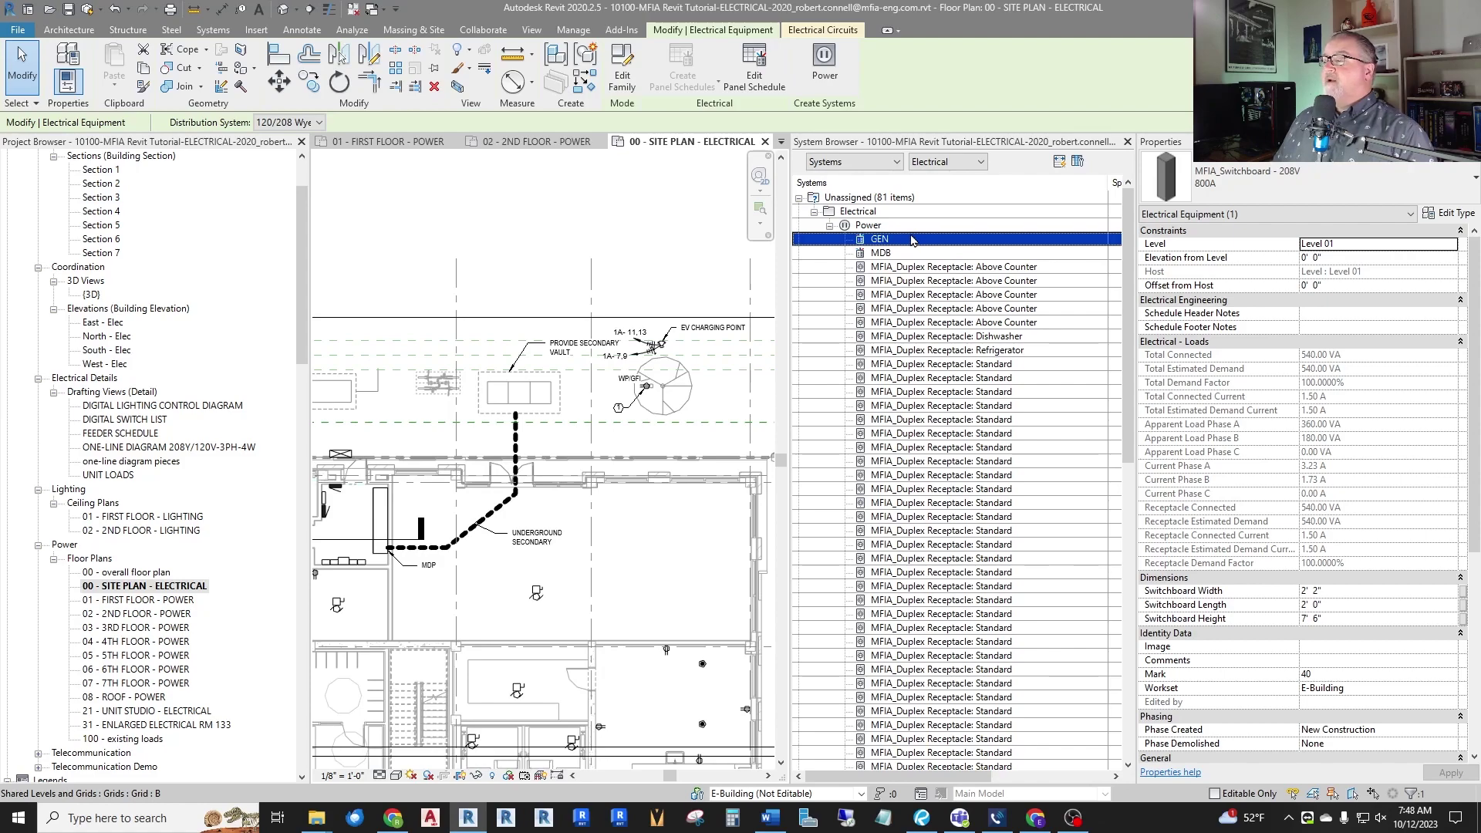
{"action": "left_click", "coordinate": [929, 252]}
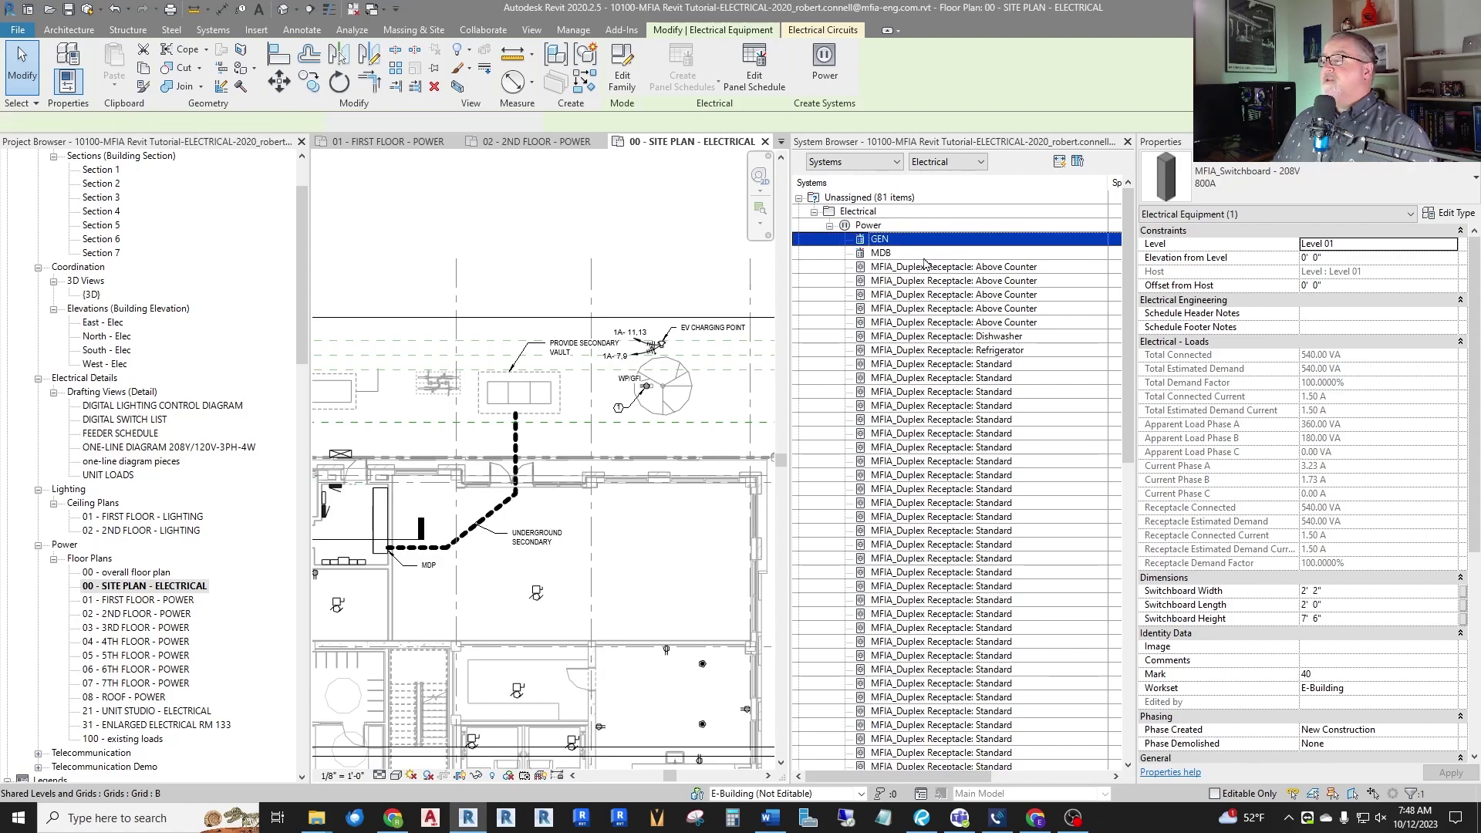